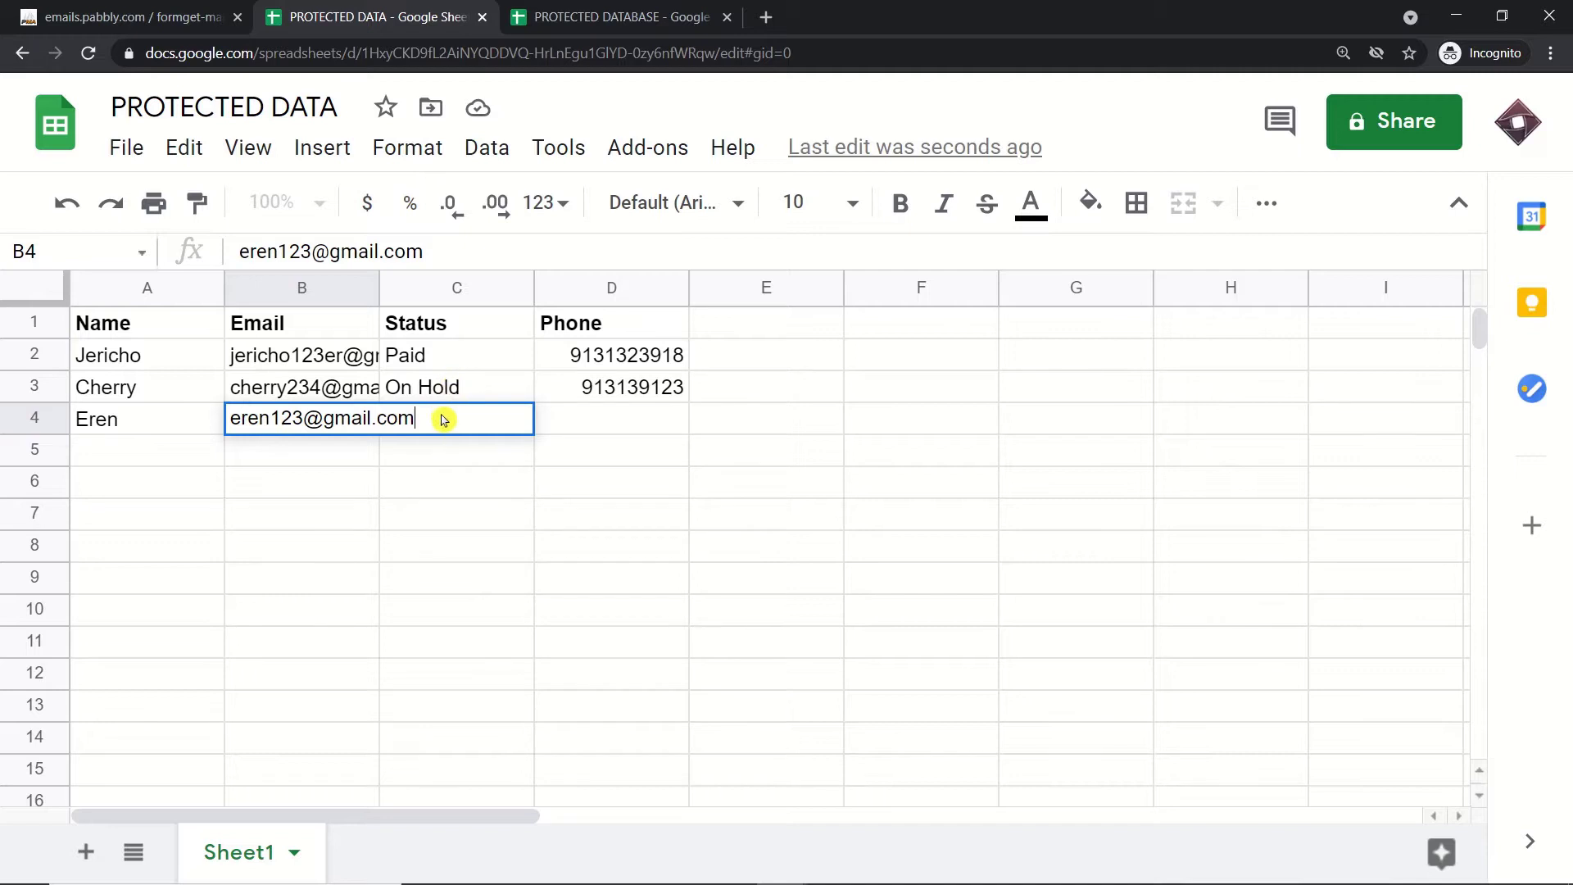
Step: Fill row 4 with status Paid in C4 and the contact's phone number in D4
click(449, 390)
click(433, 430)
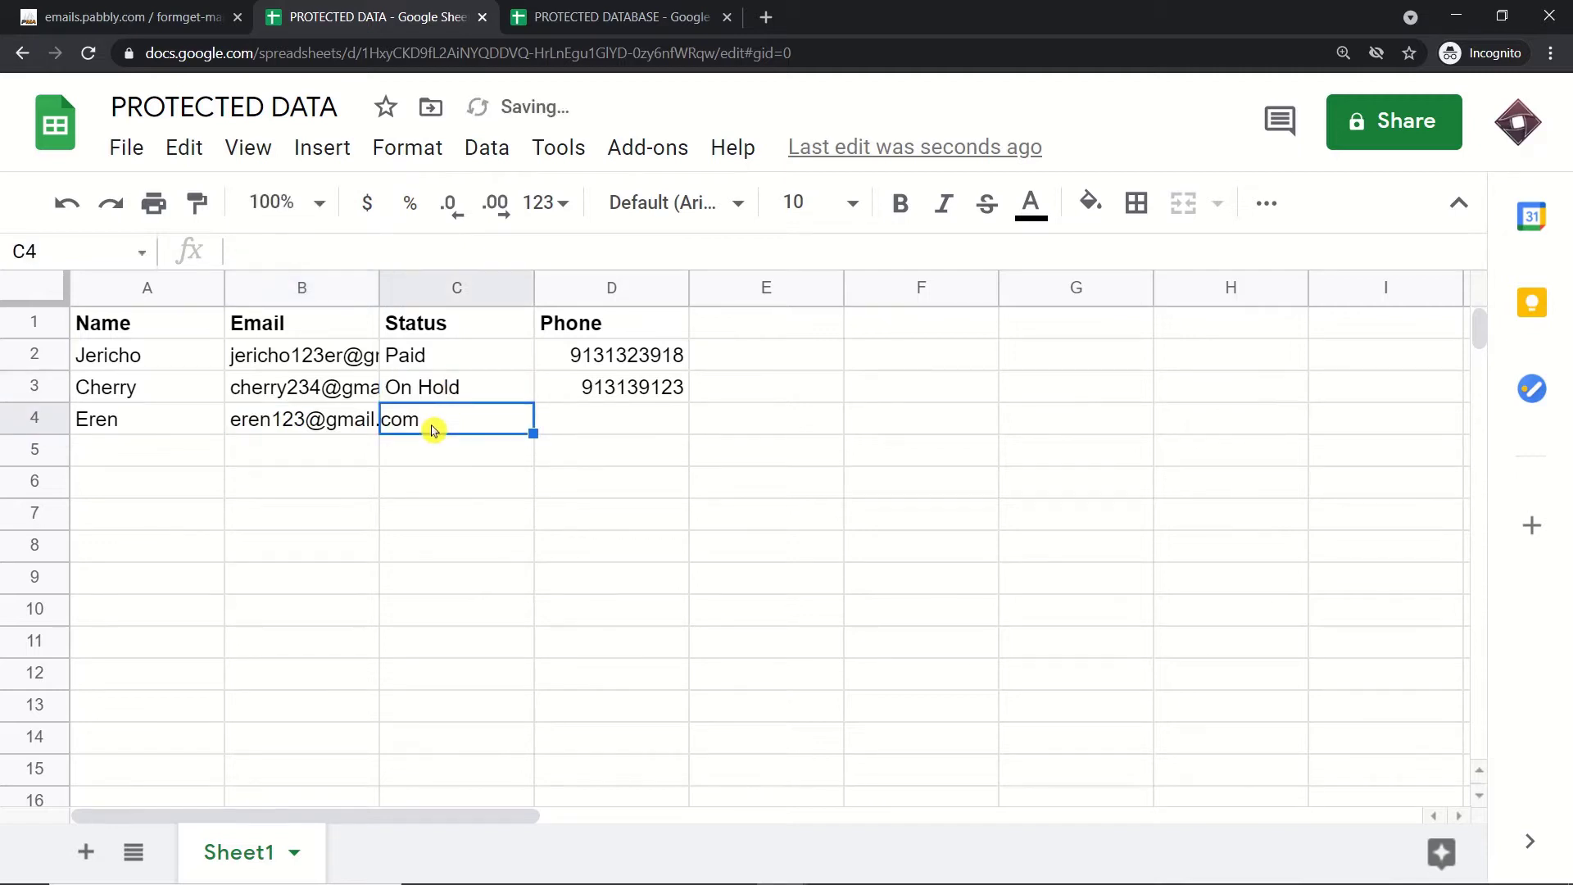
text(Paid)
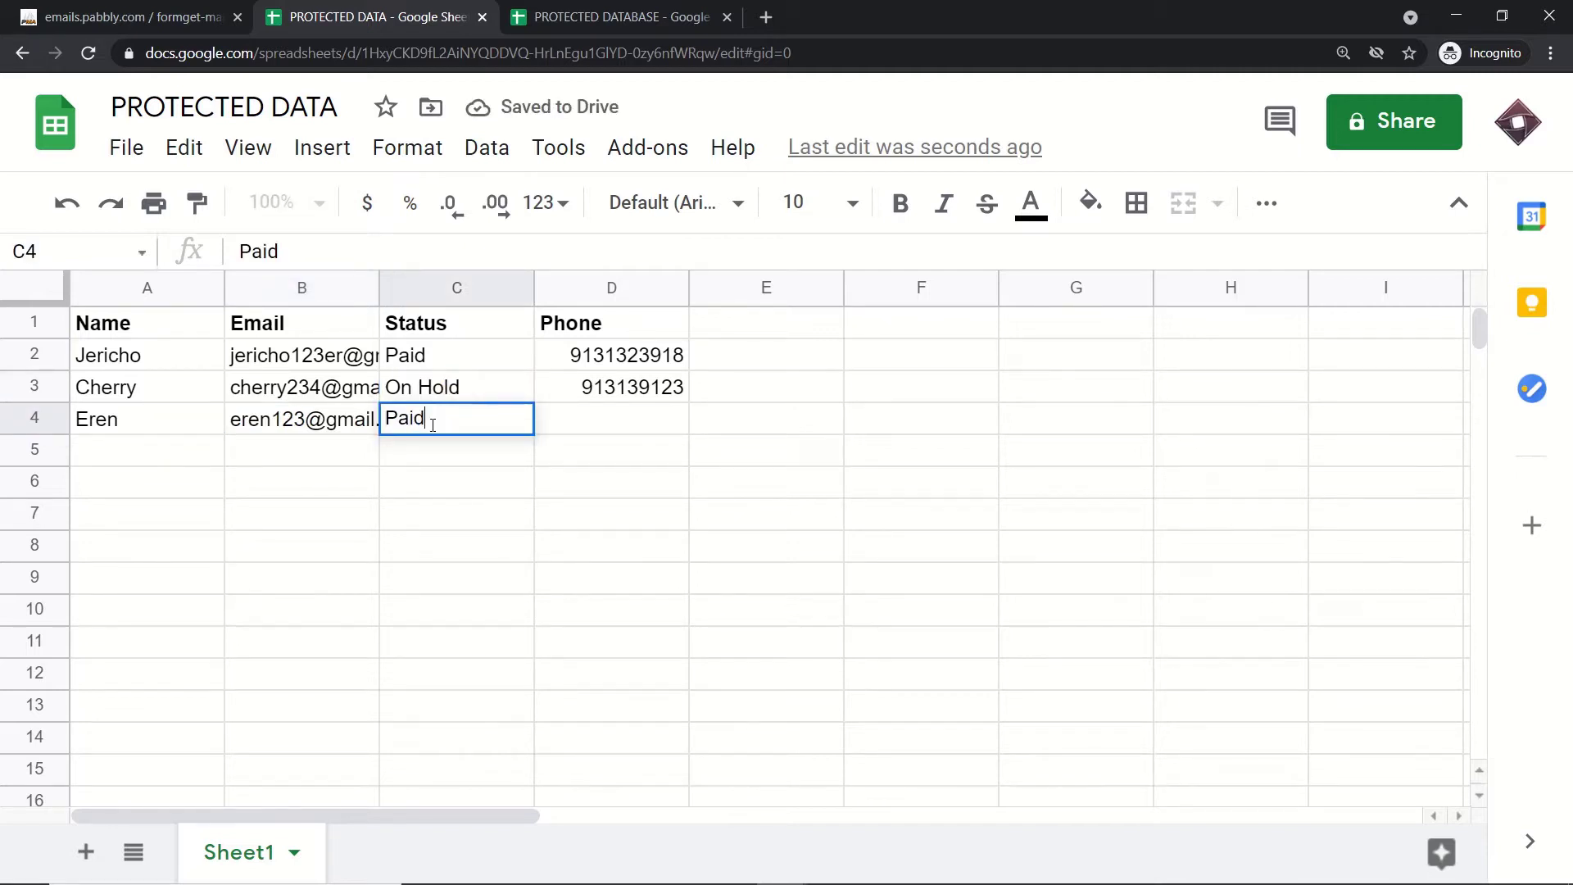
click(601, 415)
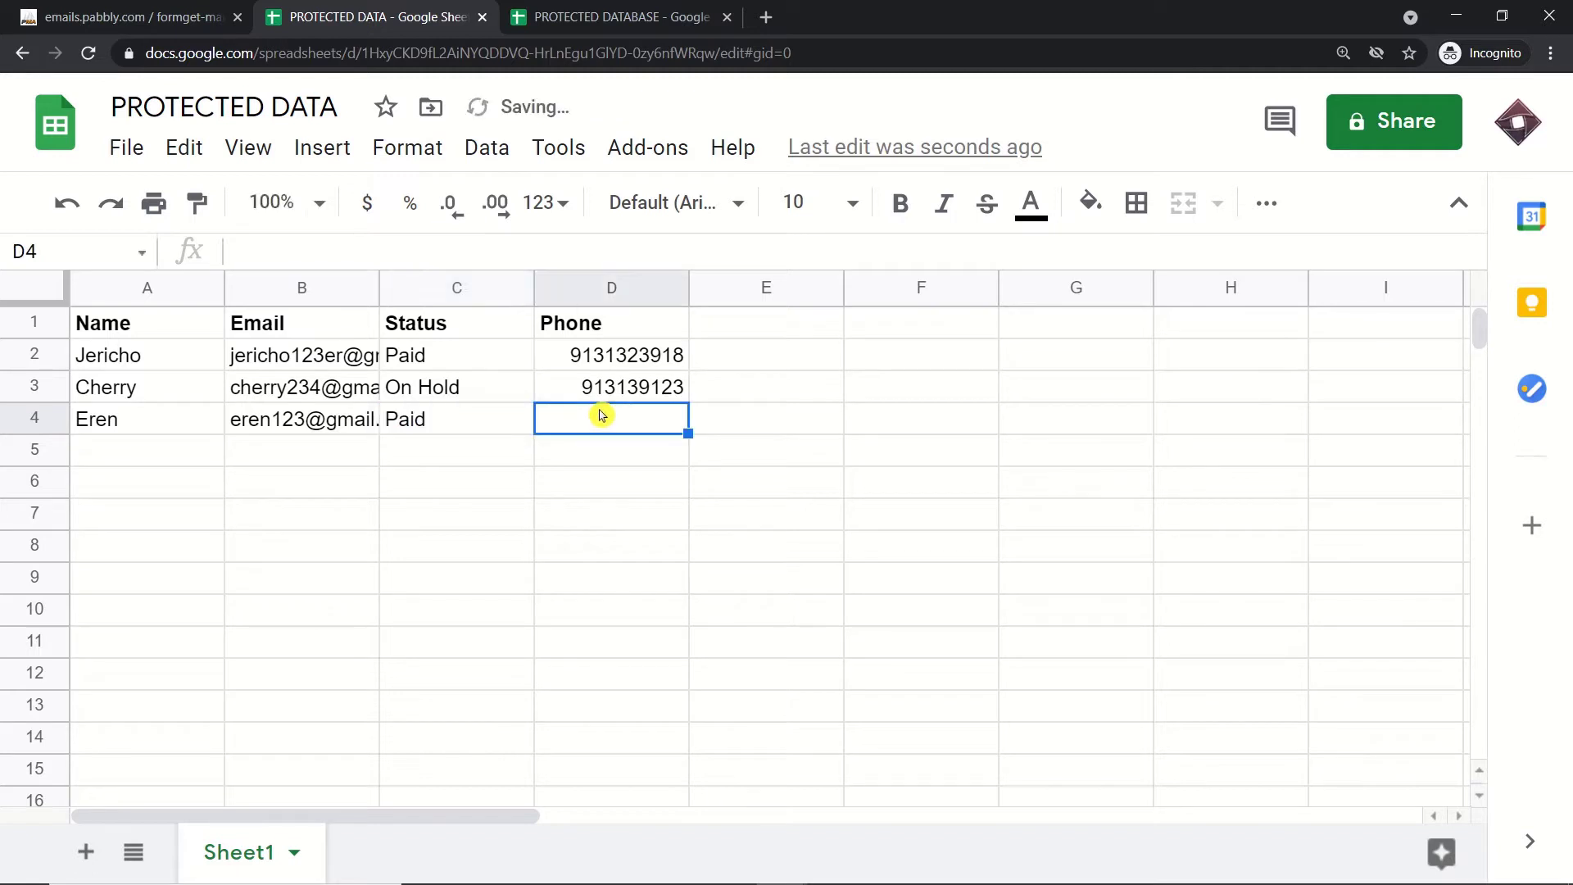
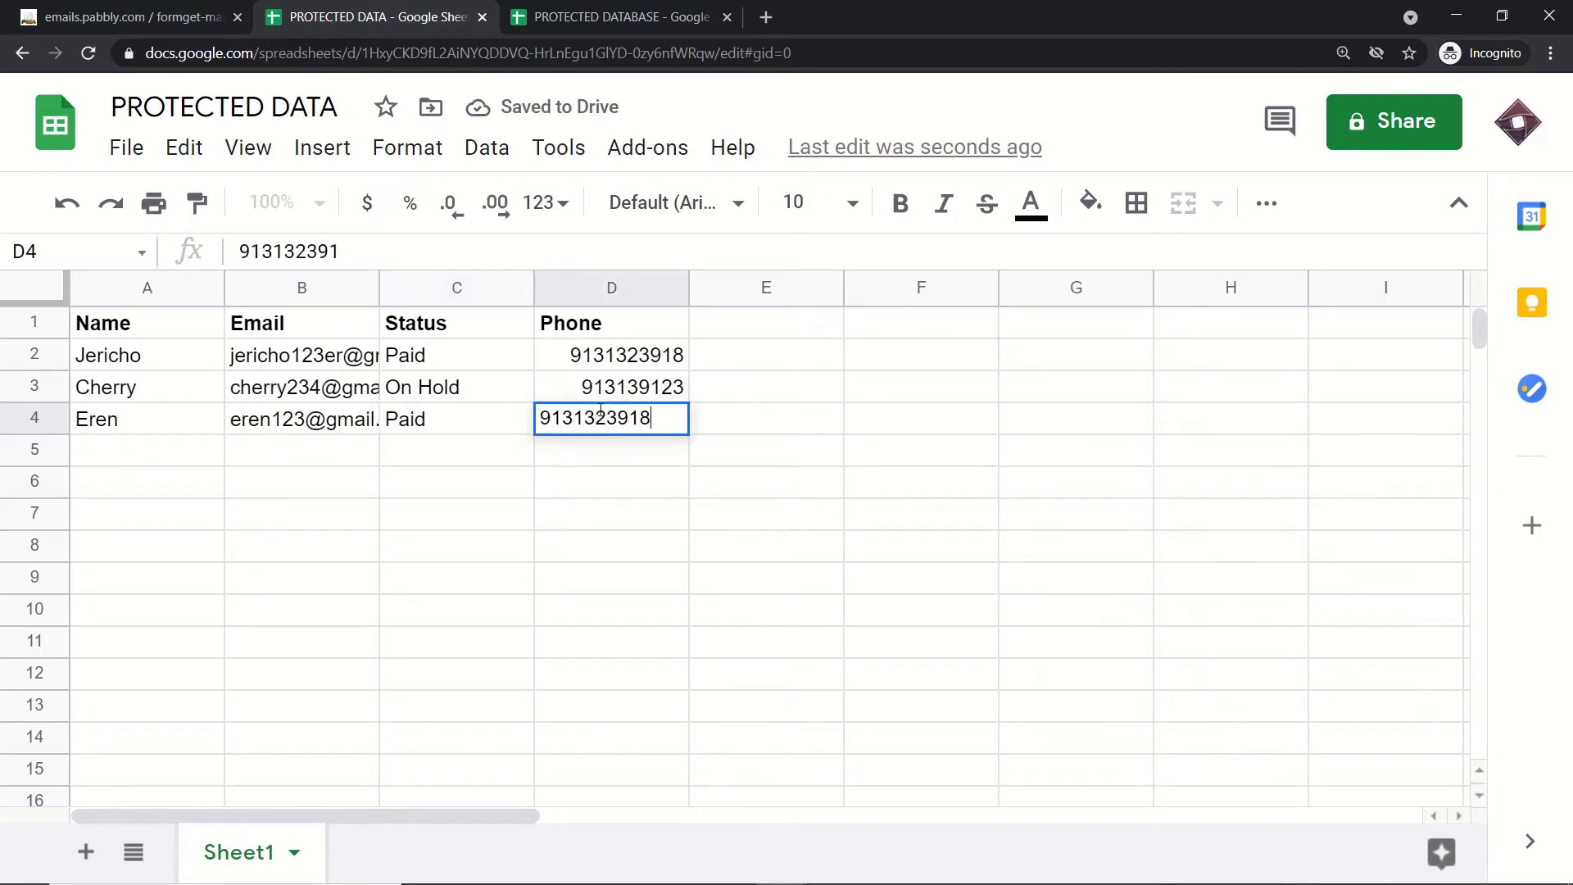
click(607, 531)
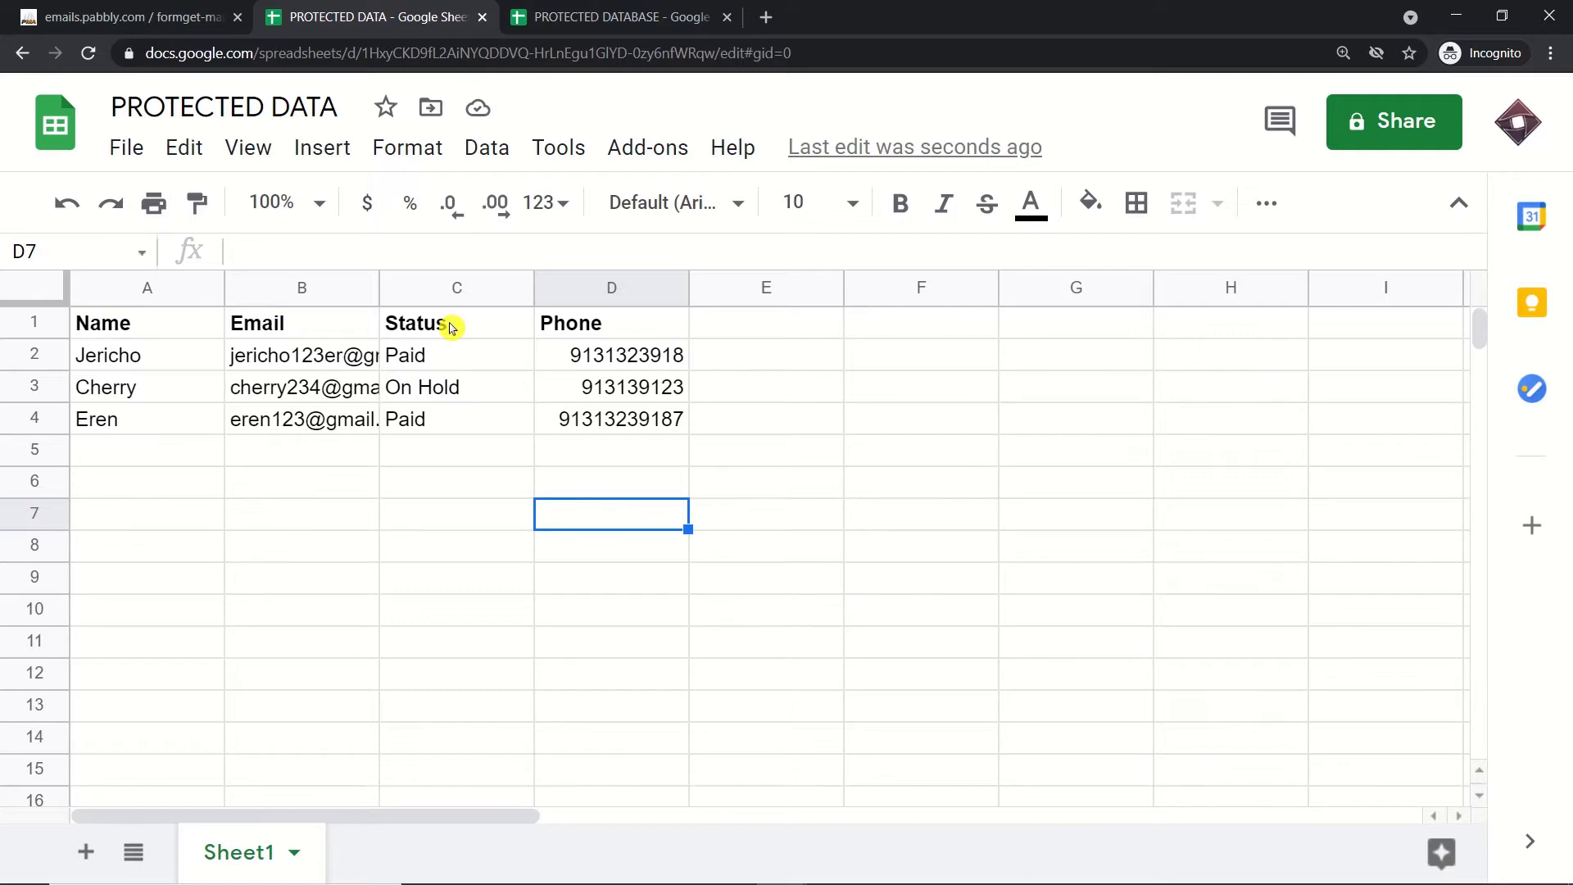
Step: Reload phpMyAdmin's dbuilder Status table so the new row, id 9 with status Paid, appears
click(133, 6)
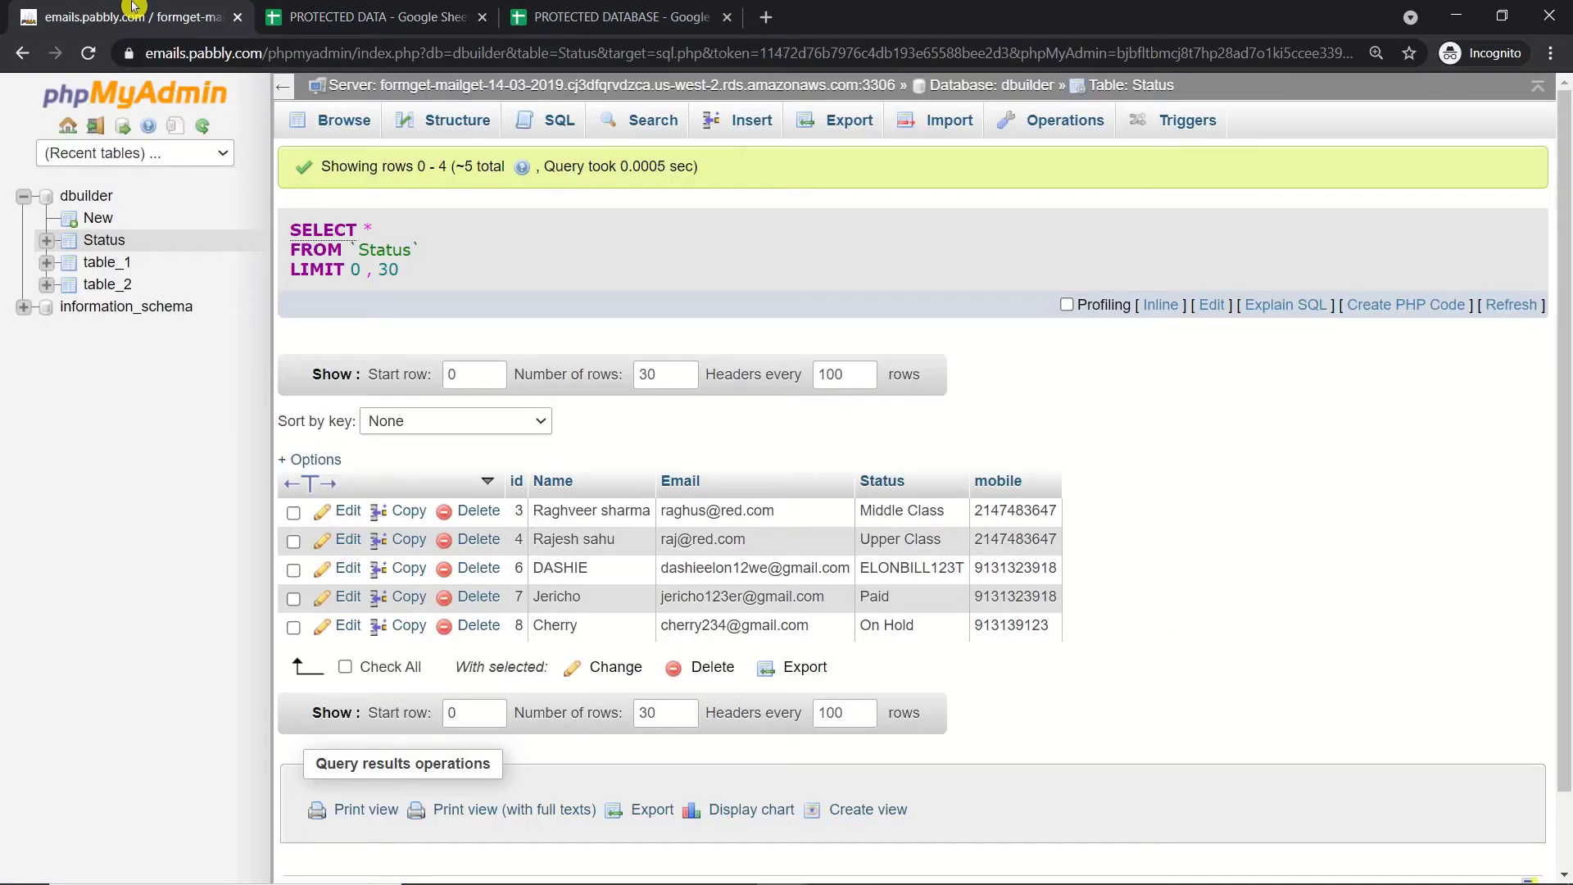
click(89, 55)
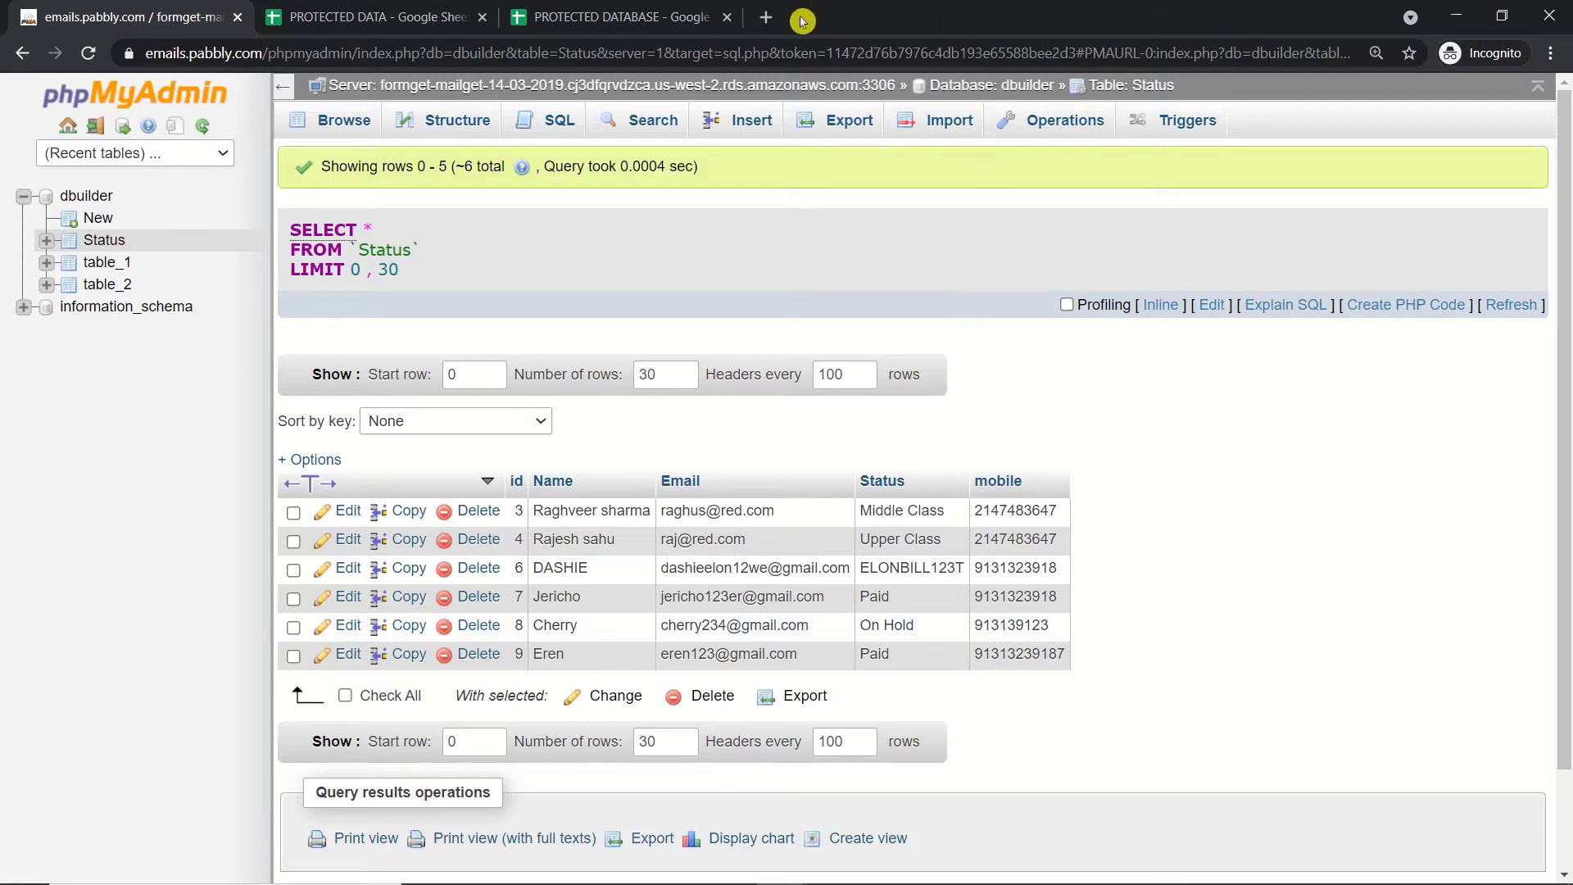
Step: Open pabbly.com in a new Chrome tab and go to its Sign In page
click(767, 24)
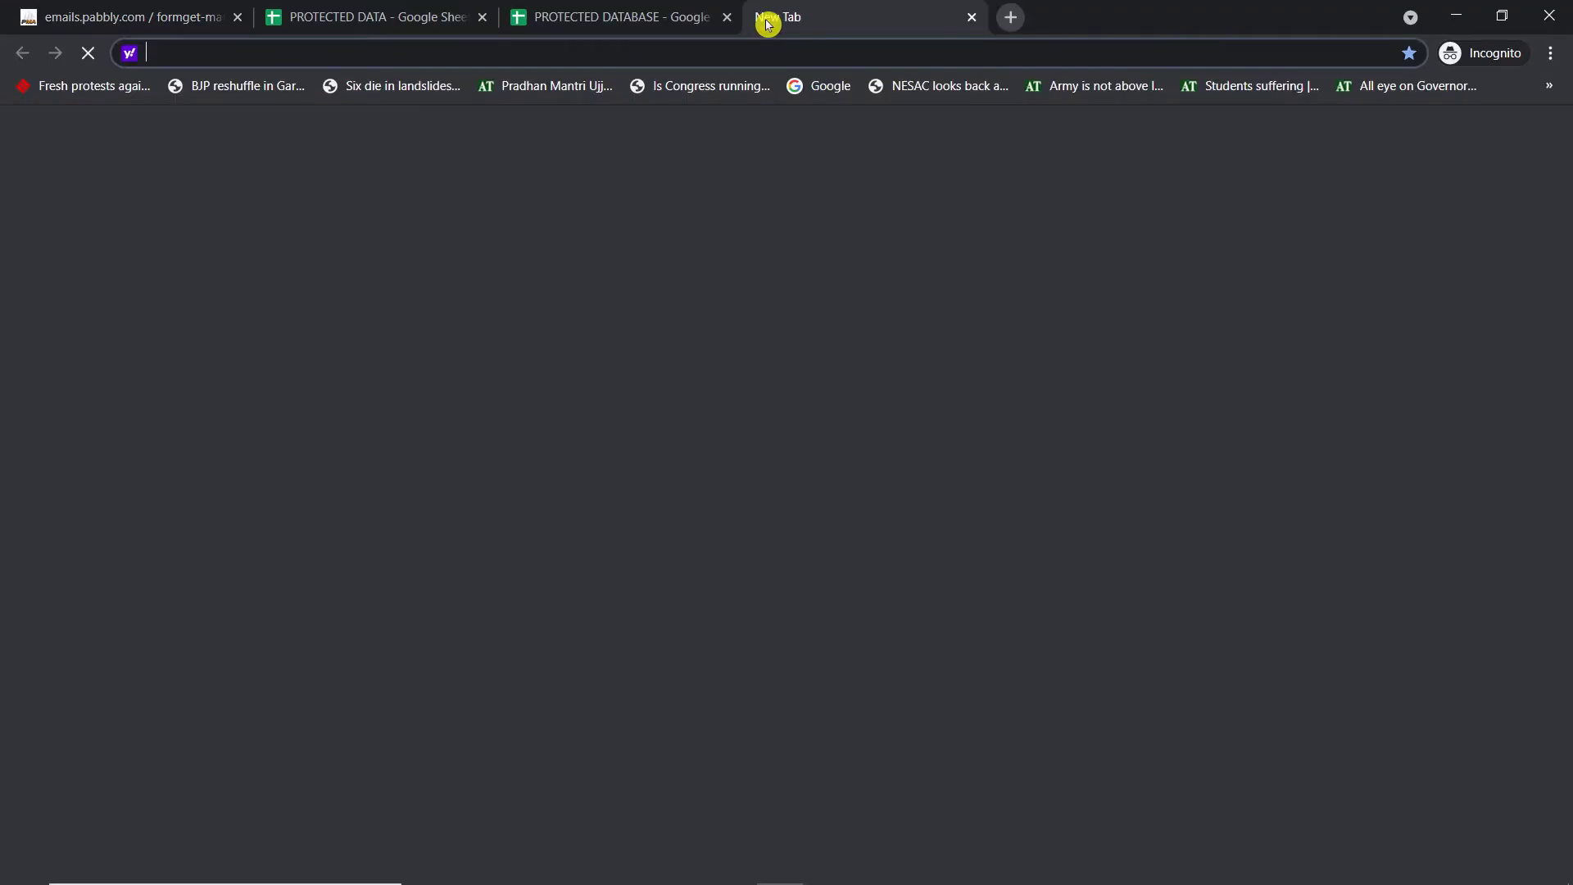
text(p)
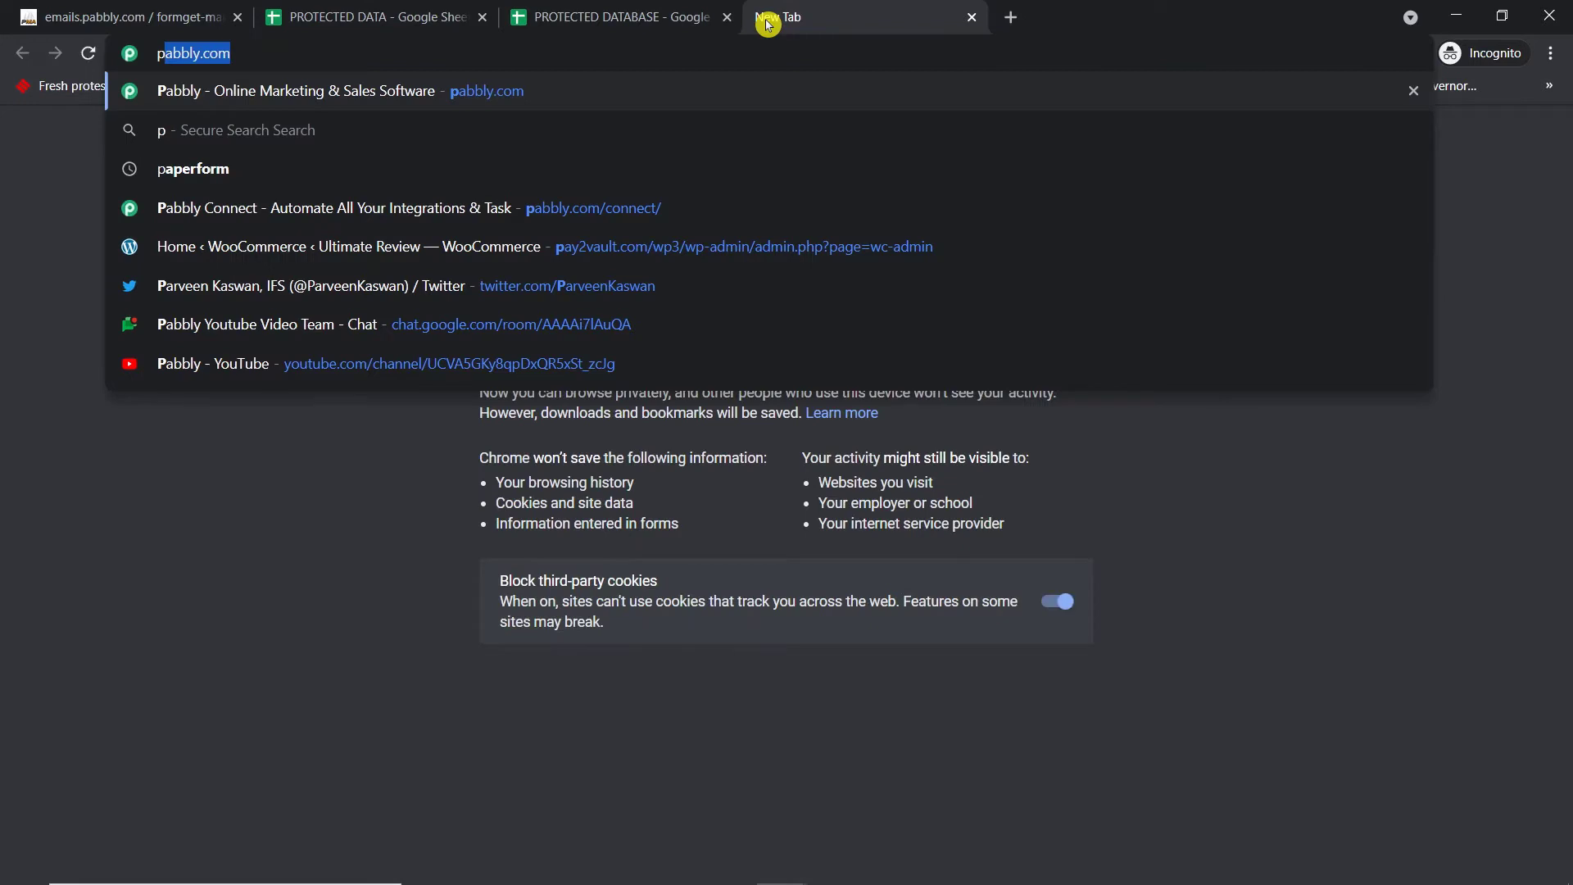
key(Return)
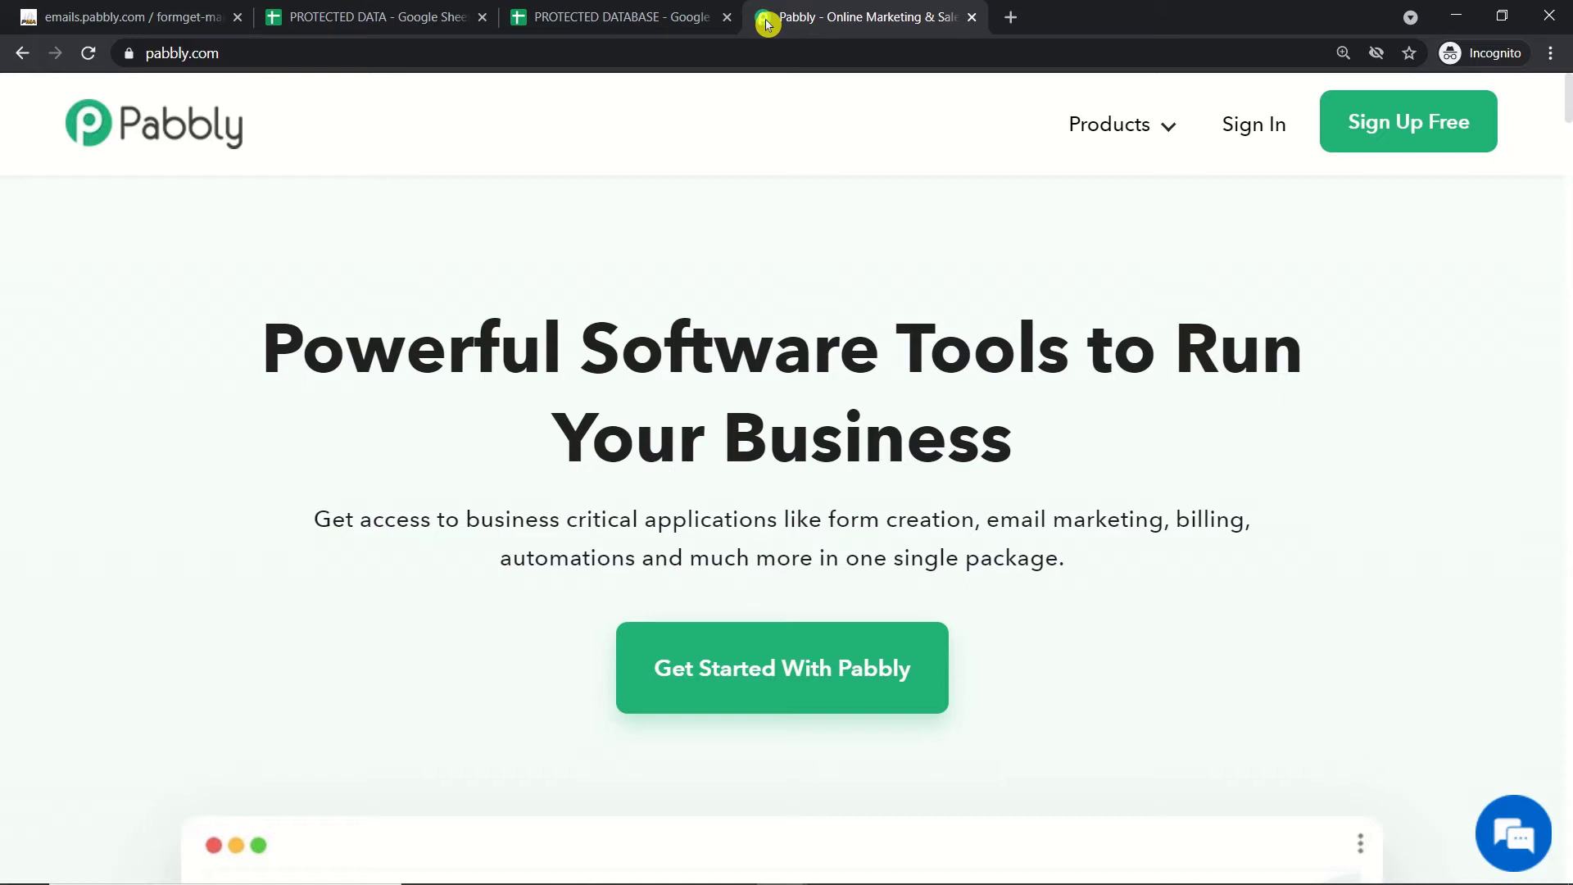
click(1251, 126)
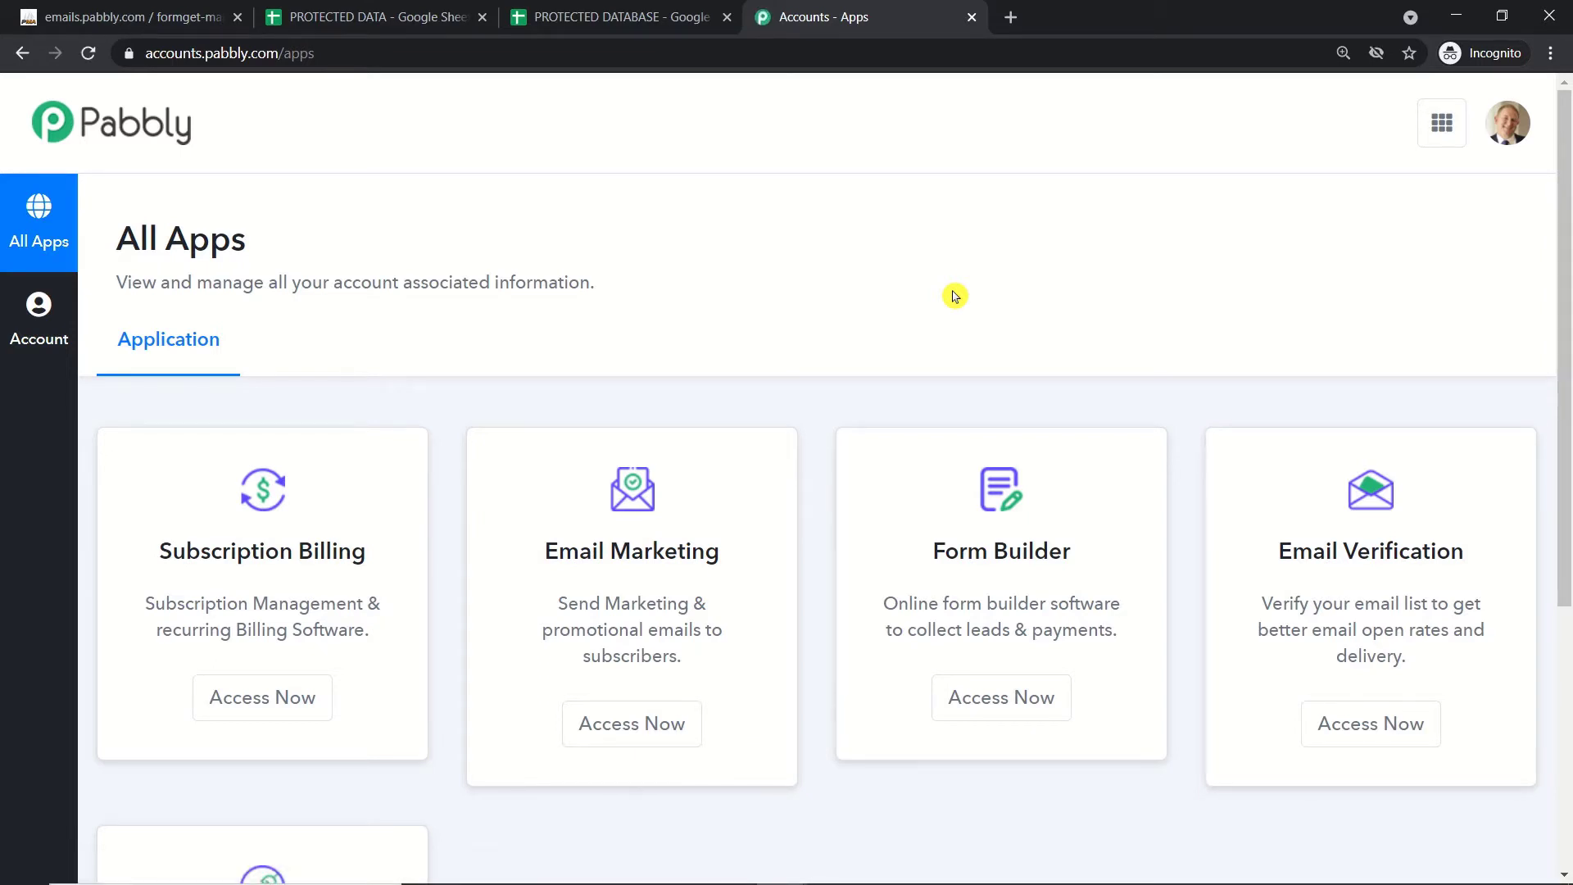
Step: Launch Pabbly Connect from the Connect card's Access Now on the All Apps page
scroll(906, 279, down, 5)
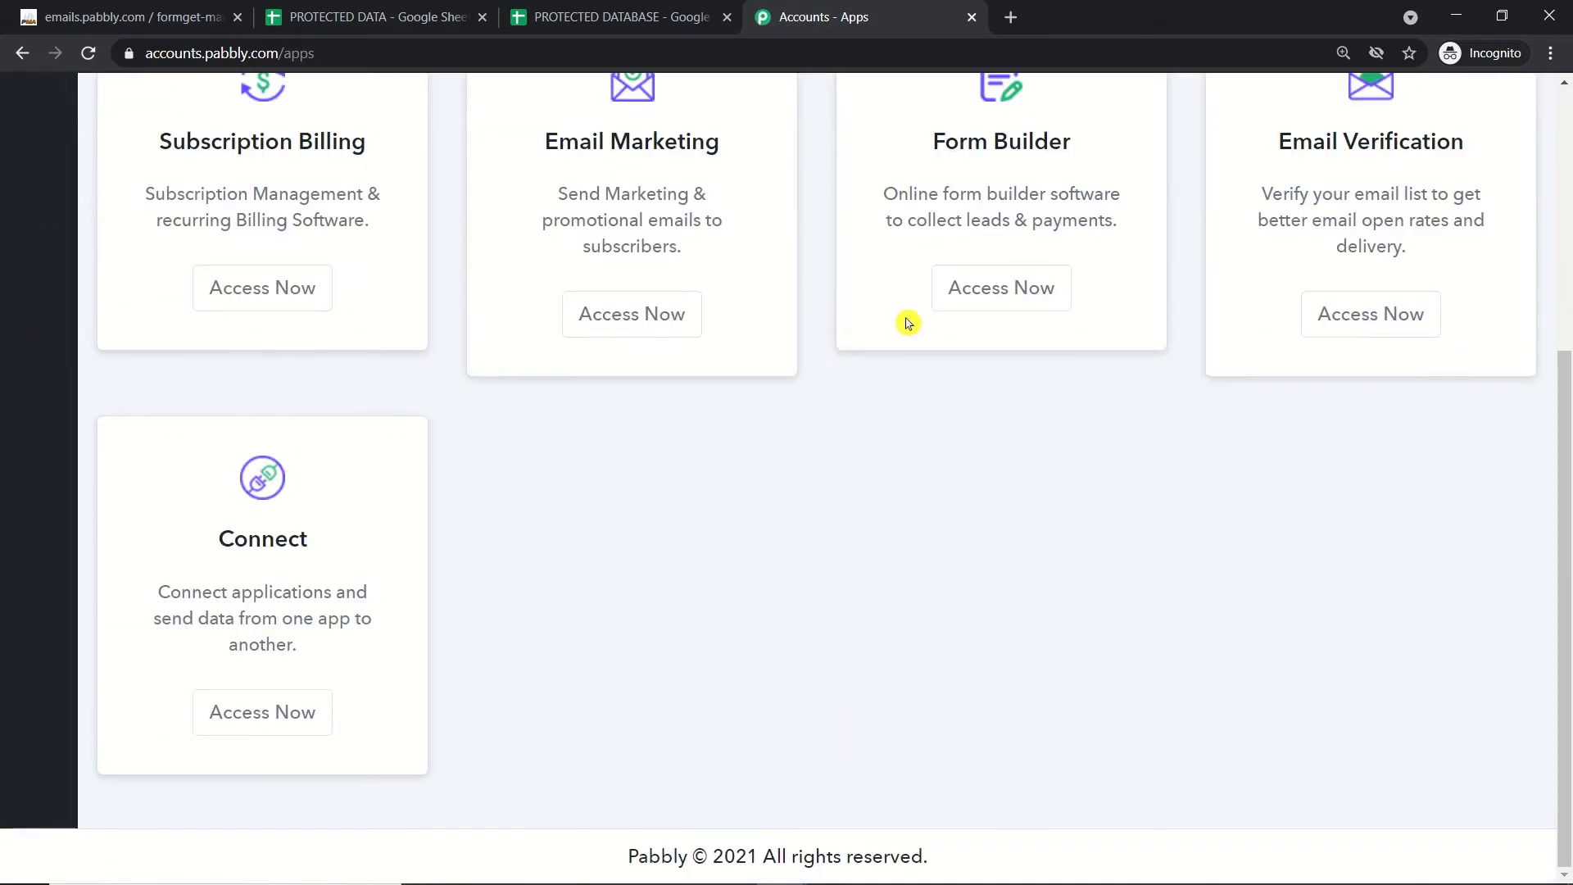
click(263, 733)
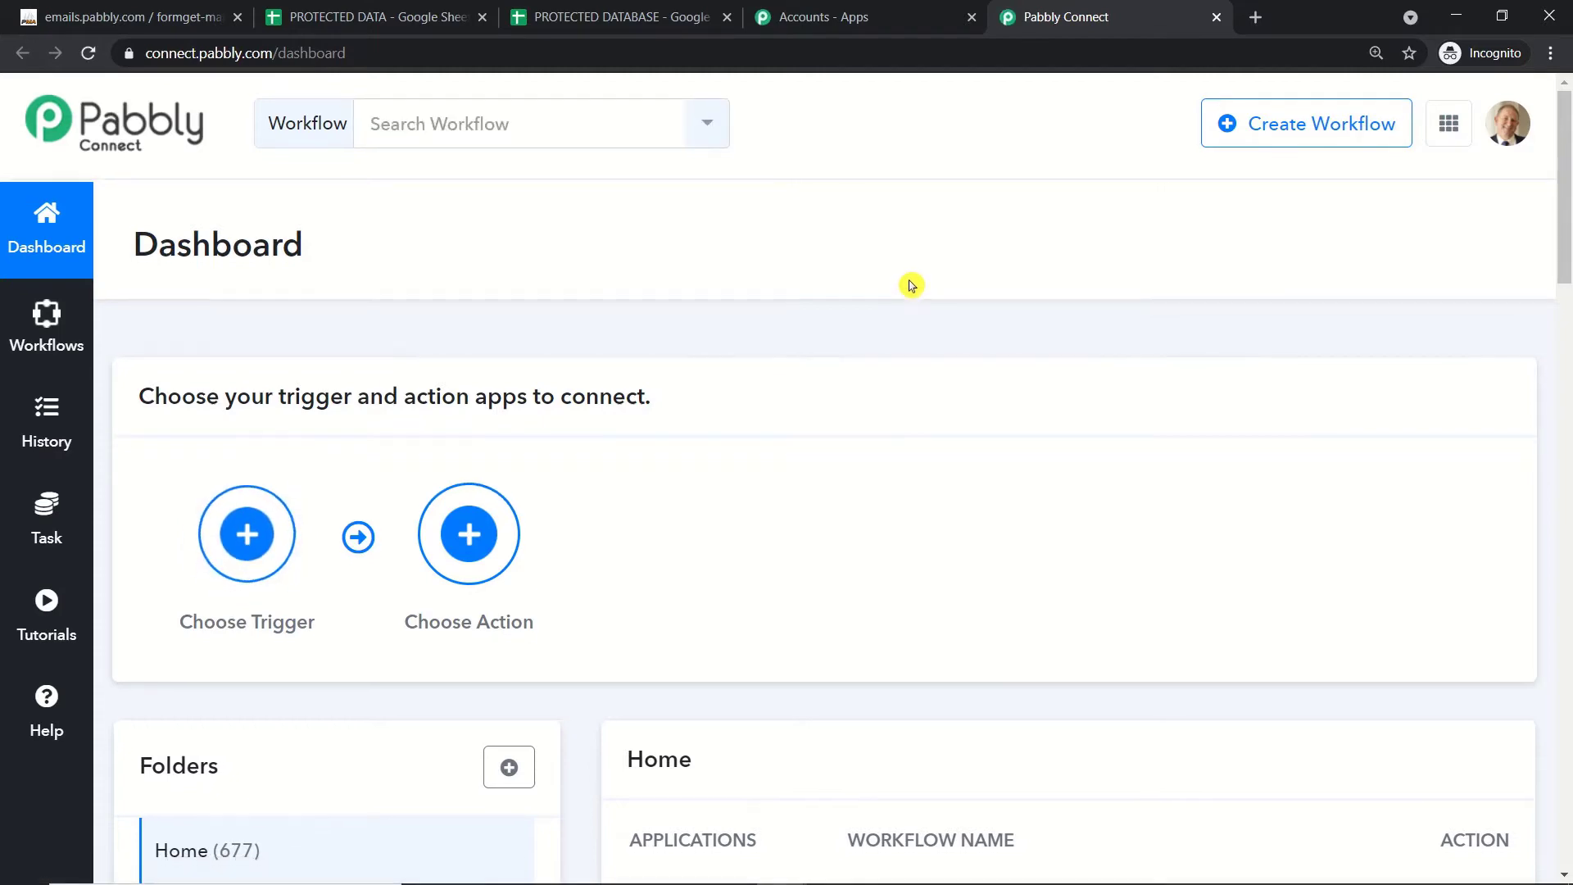
Step: Toggle off the GOOGLE SHEETS DATA PROTECTED workflow in the Home folder list
scroll(911, 287, down, 5)
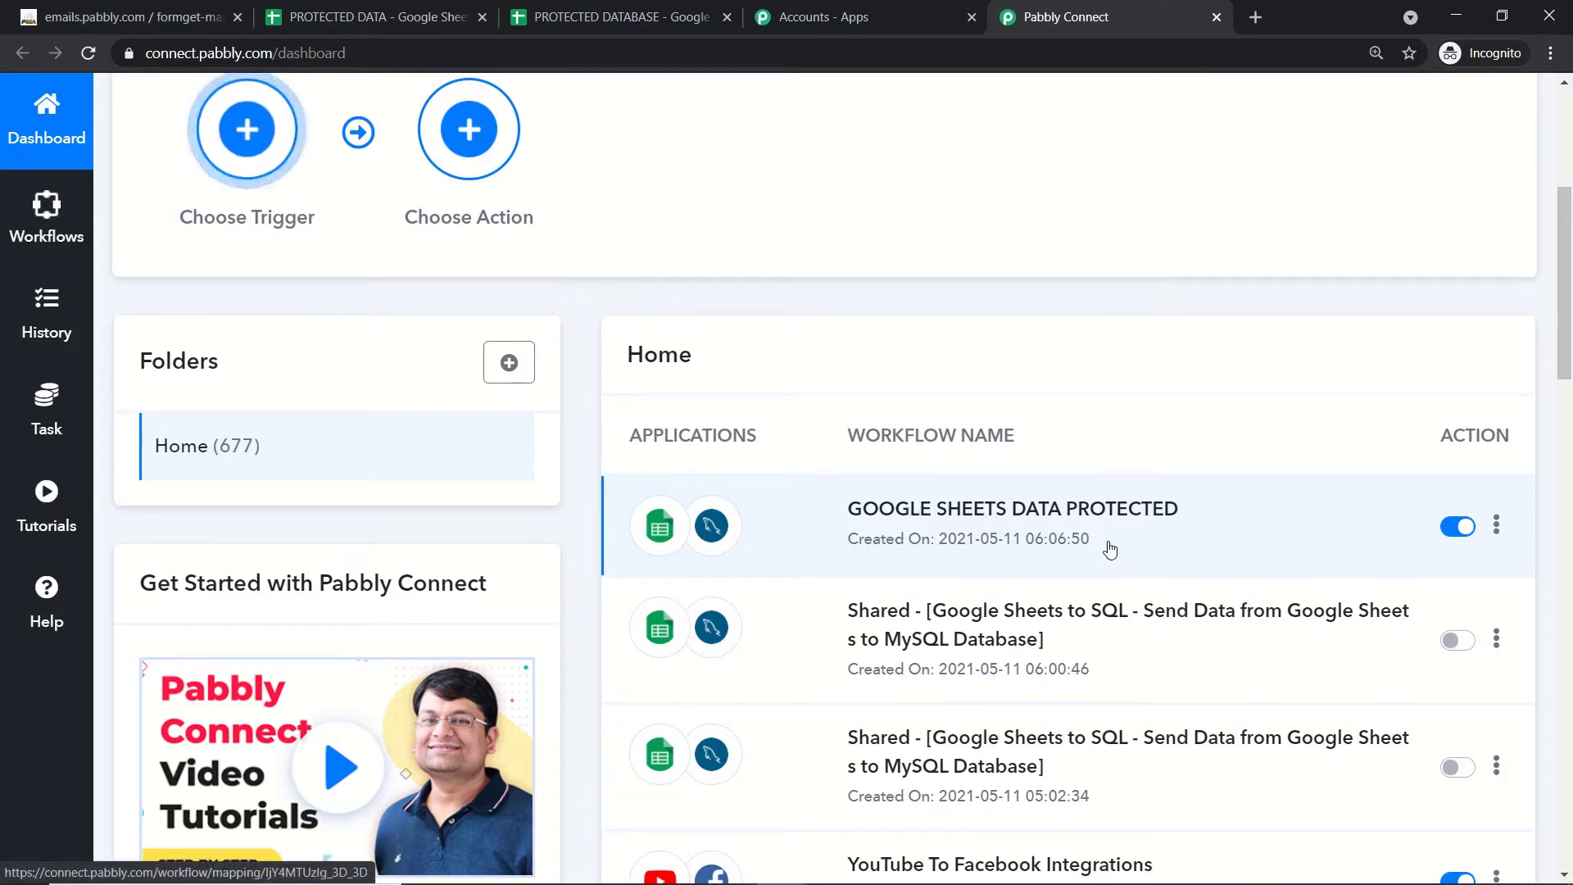
click(1457, 526)
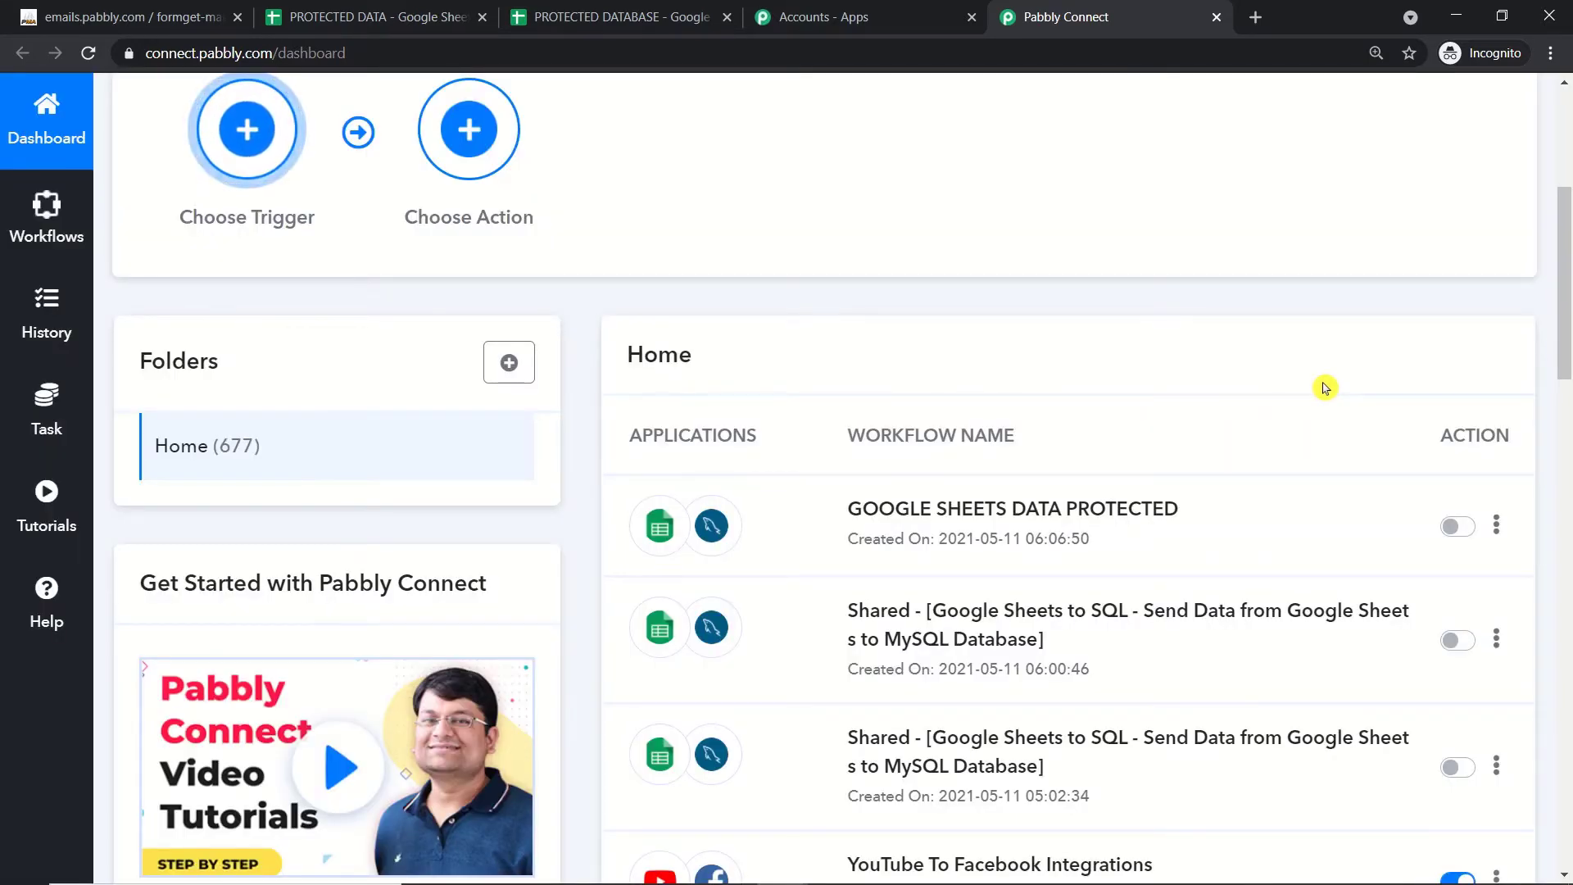
scroll(1325, 387, up, 5)
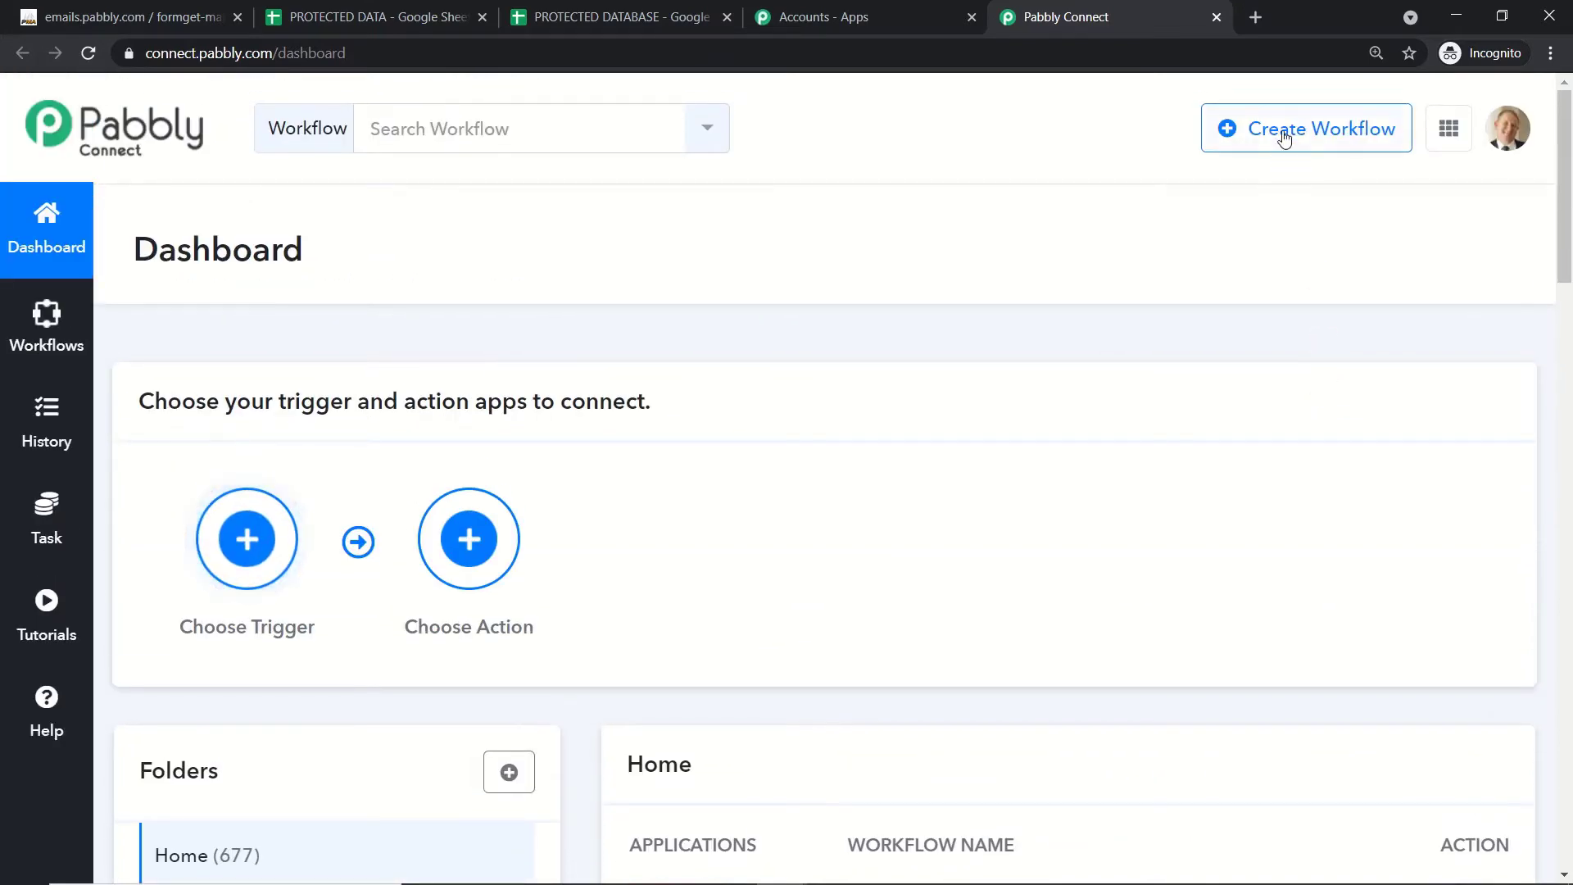
scroll(1135, 409, down, 3)
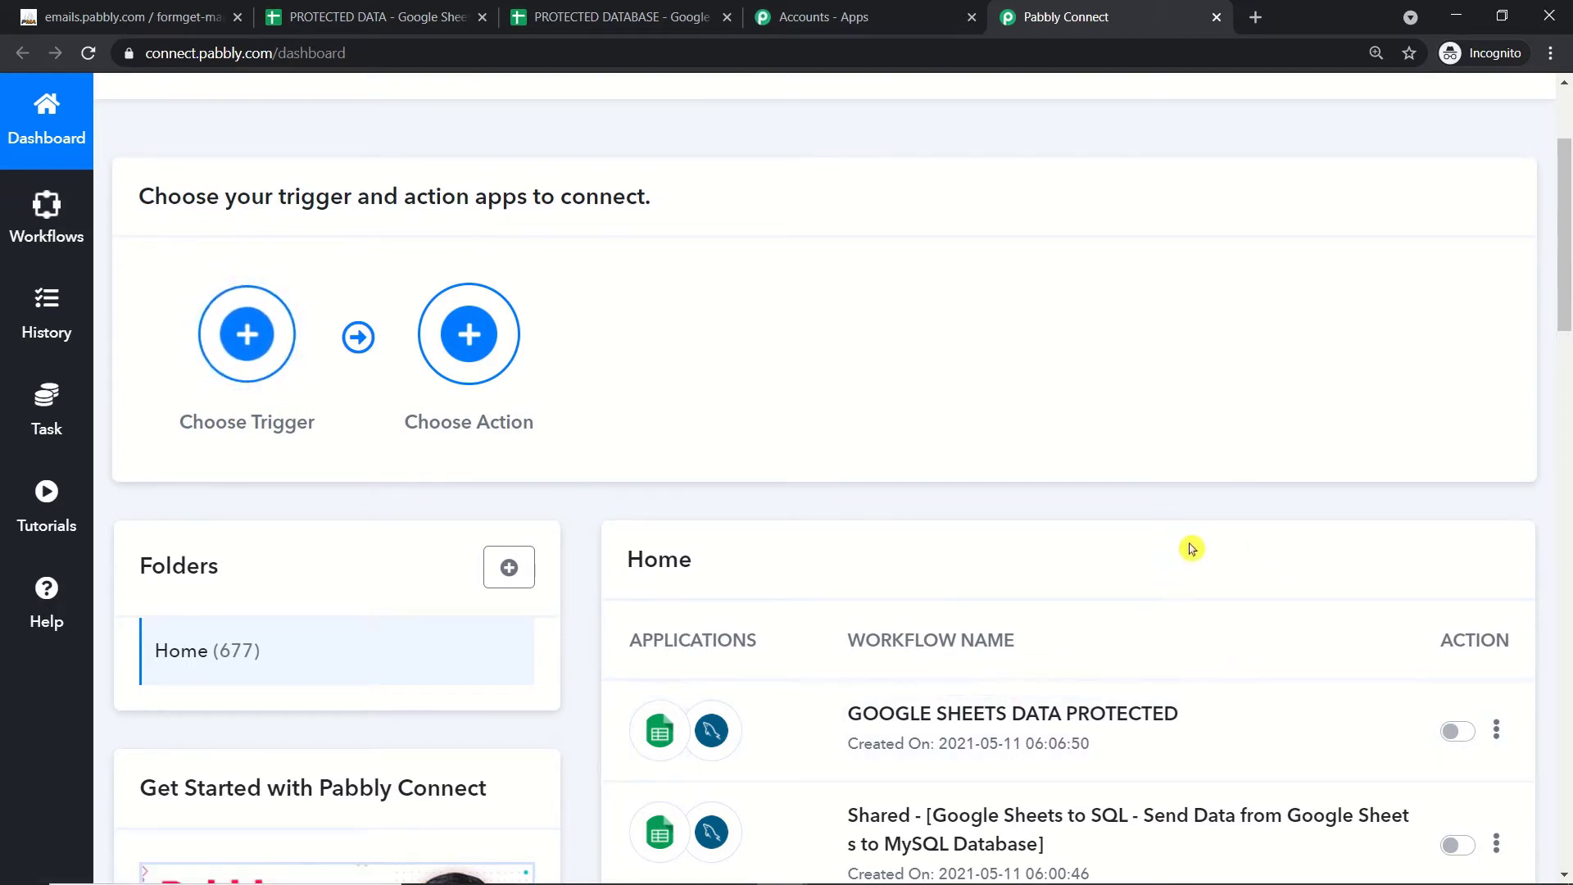
scroll(1235, 500, up, 3)
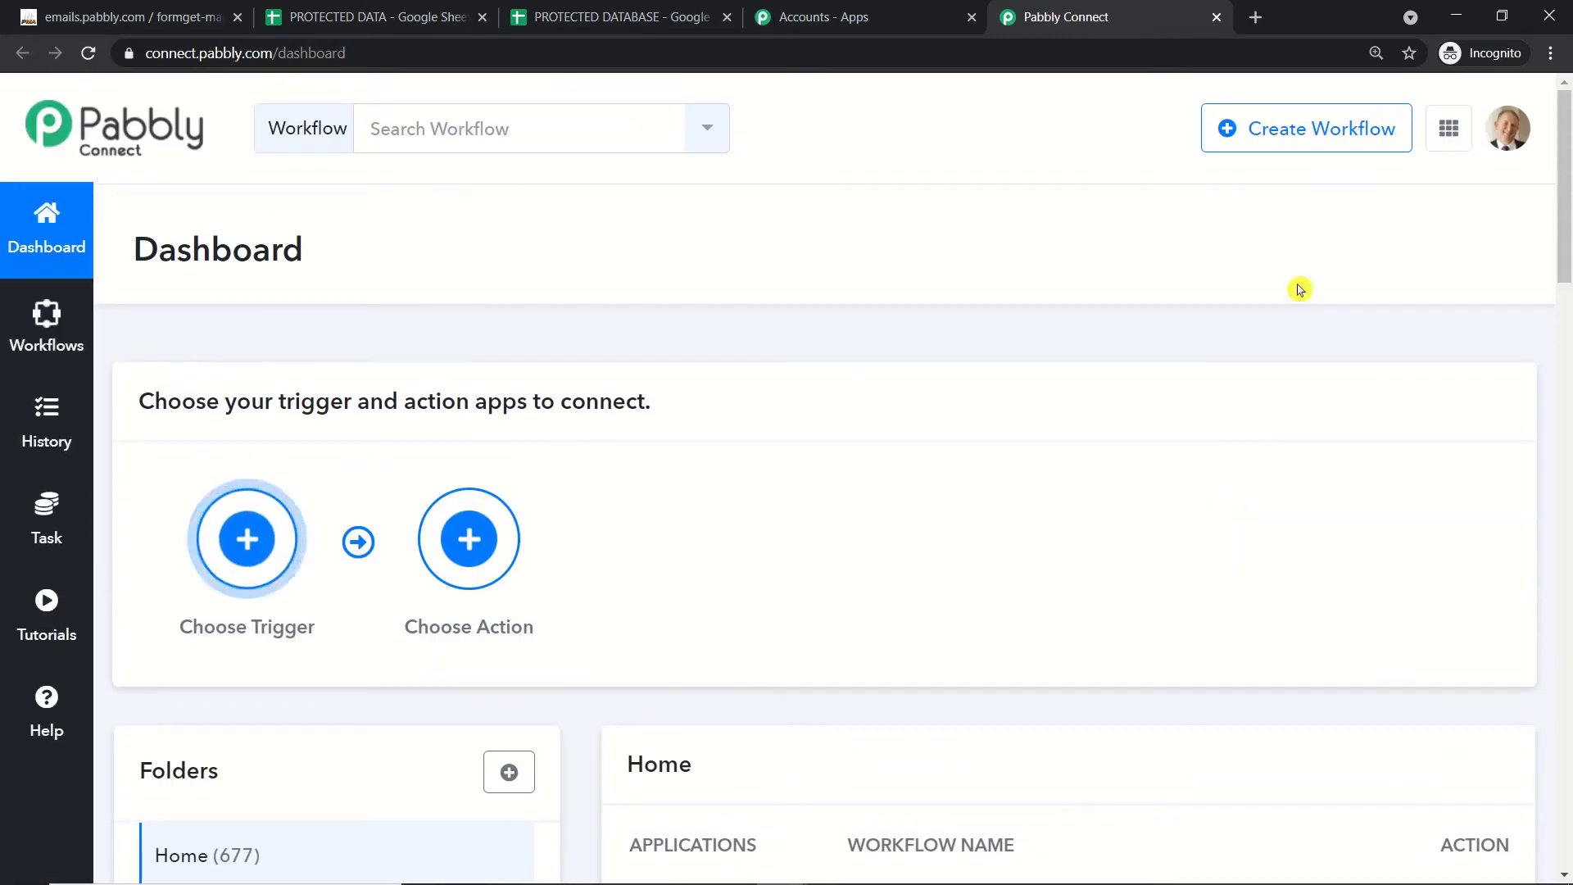
Step: Create a workflow named 'Google Sheets To MySql'
click(1299, 135)
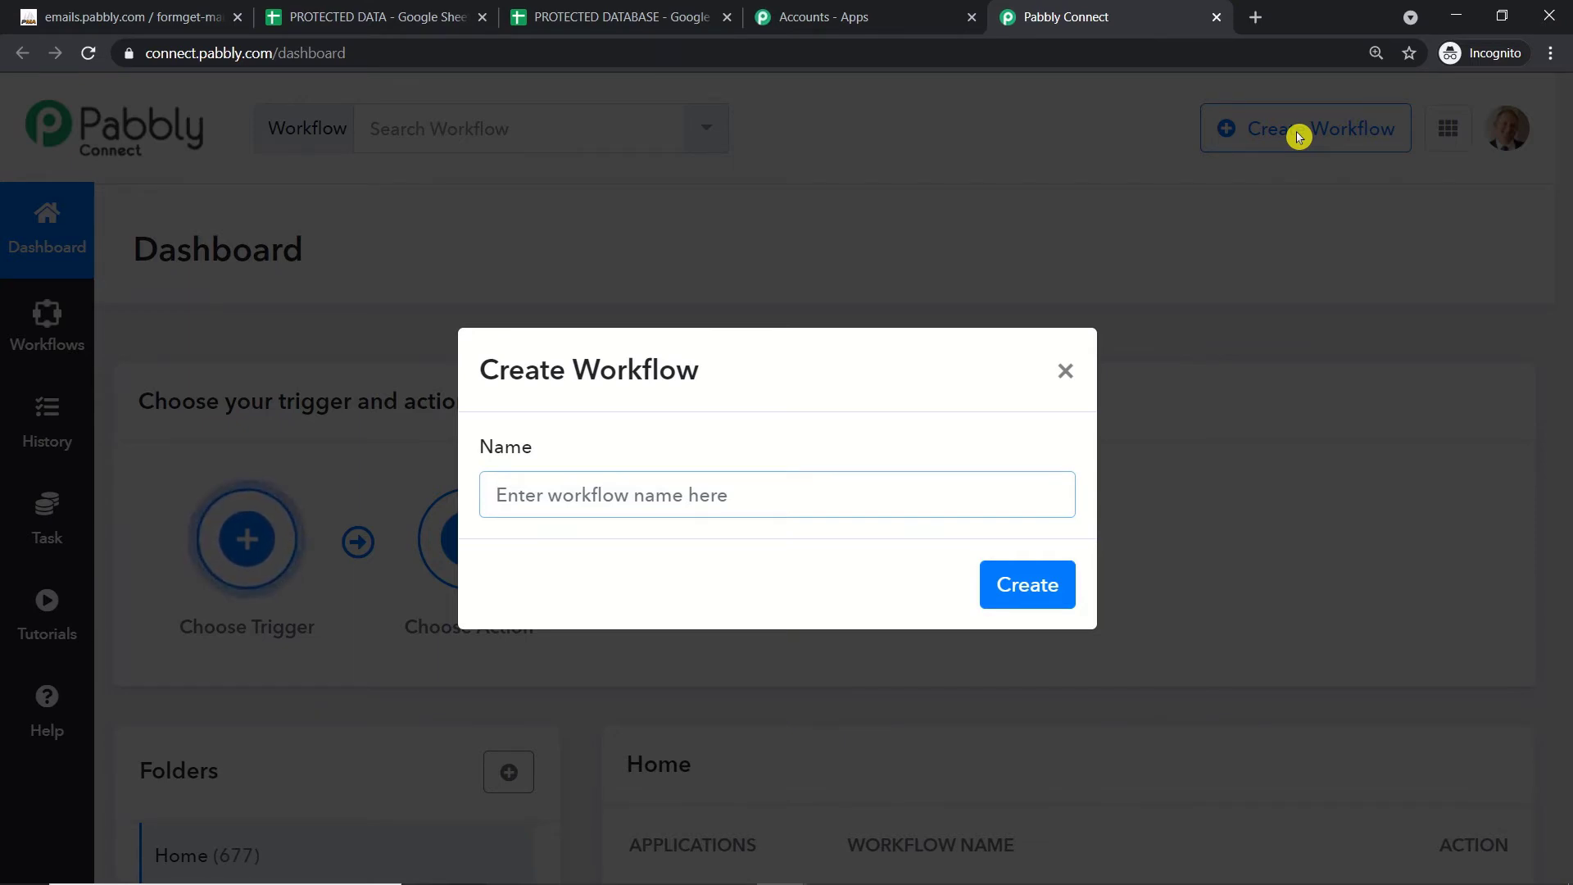
text(Google )
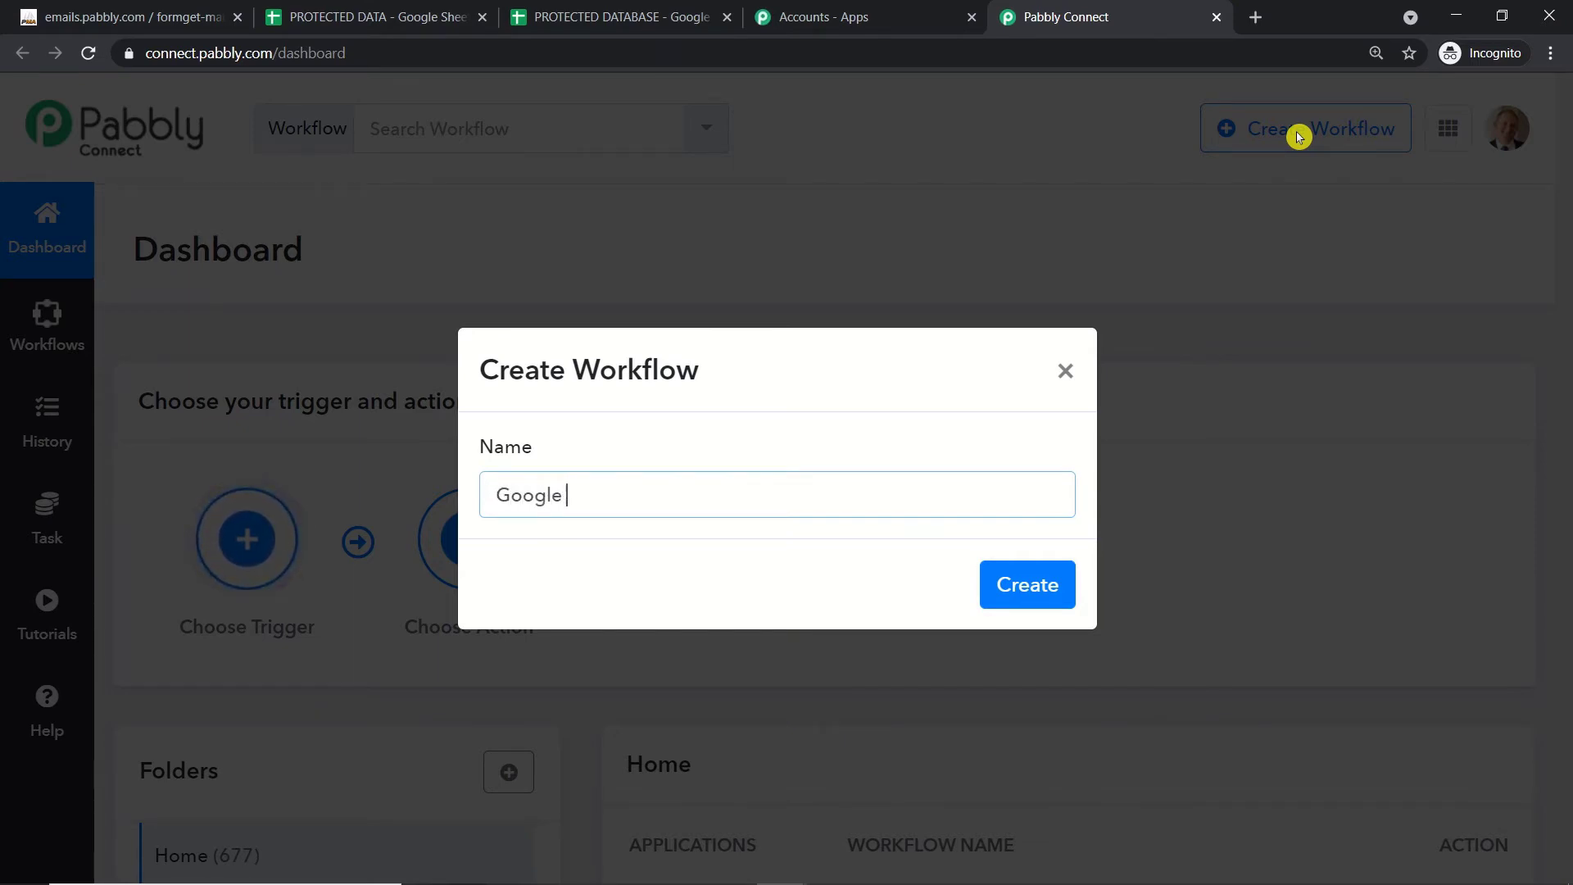
text(Sheets )
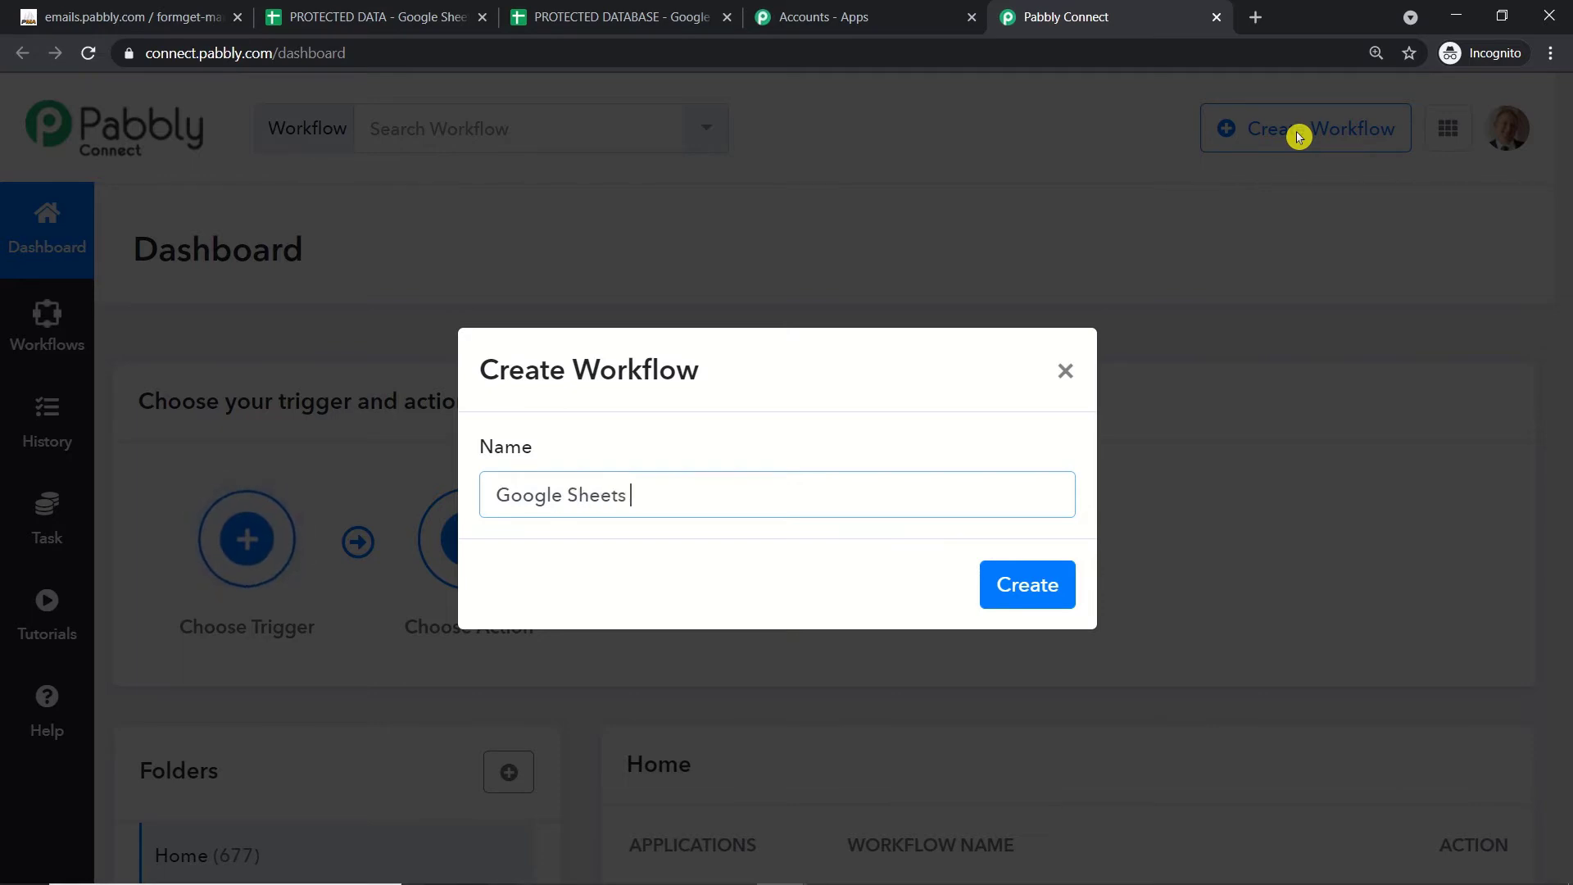
text(To MySql)
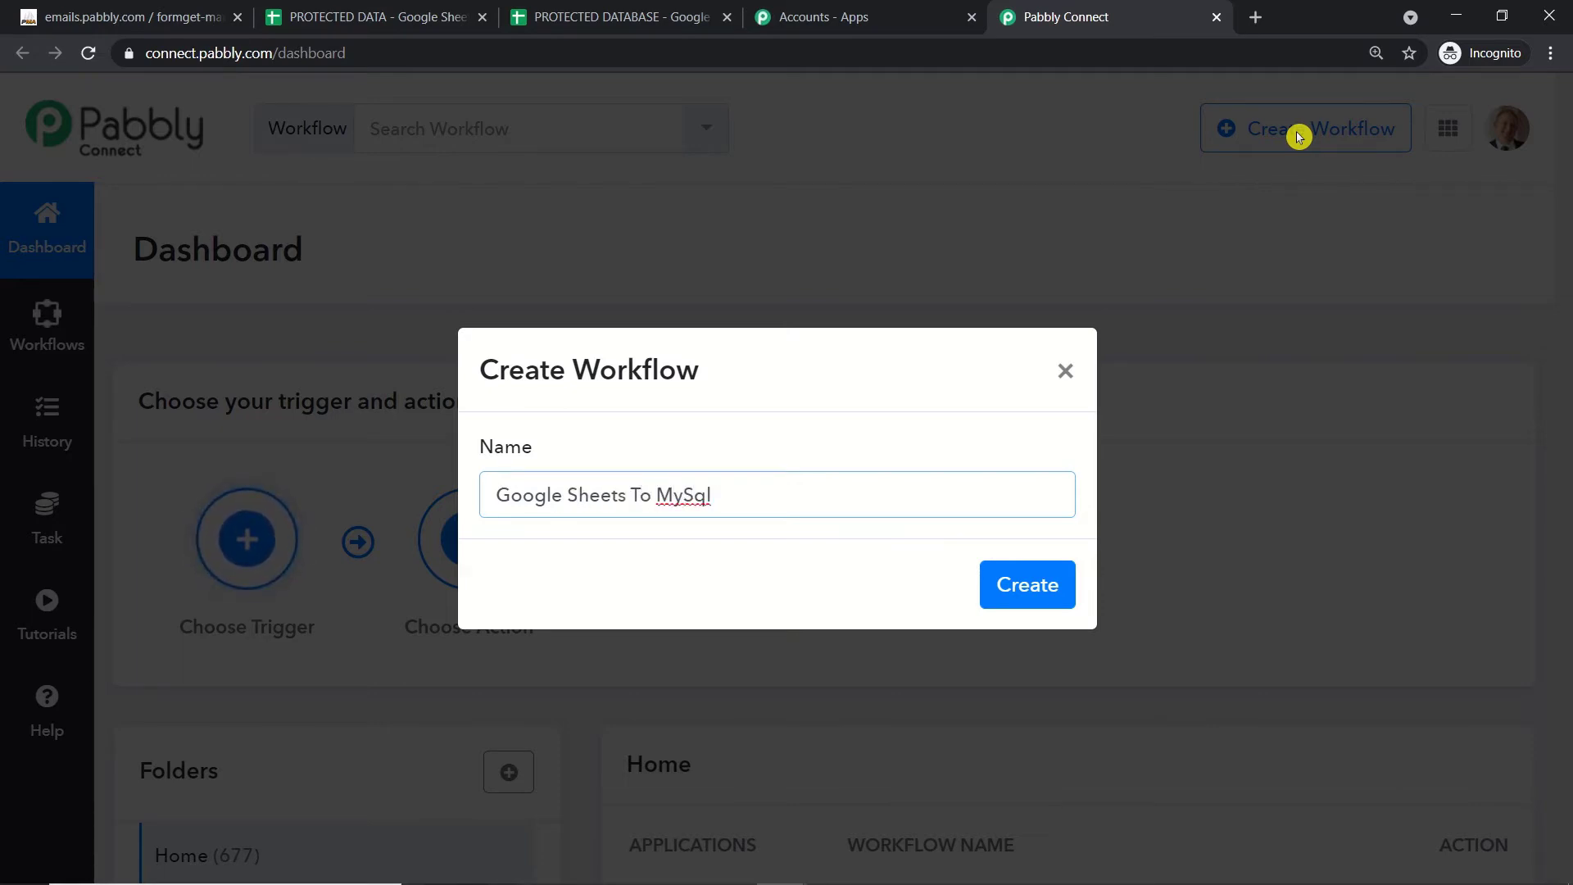
click(1029, 586)
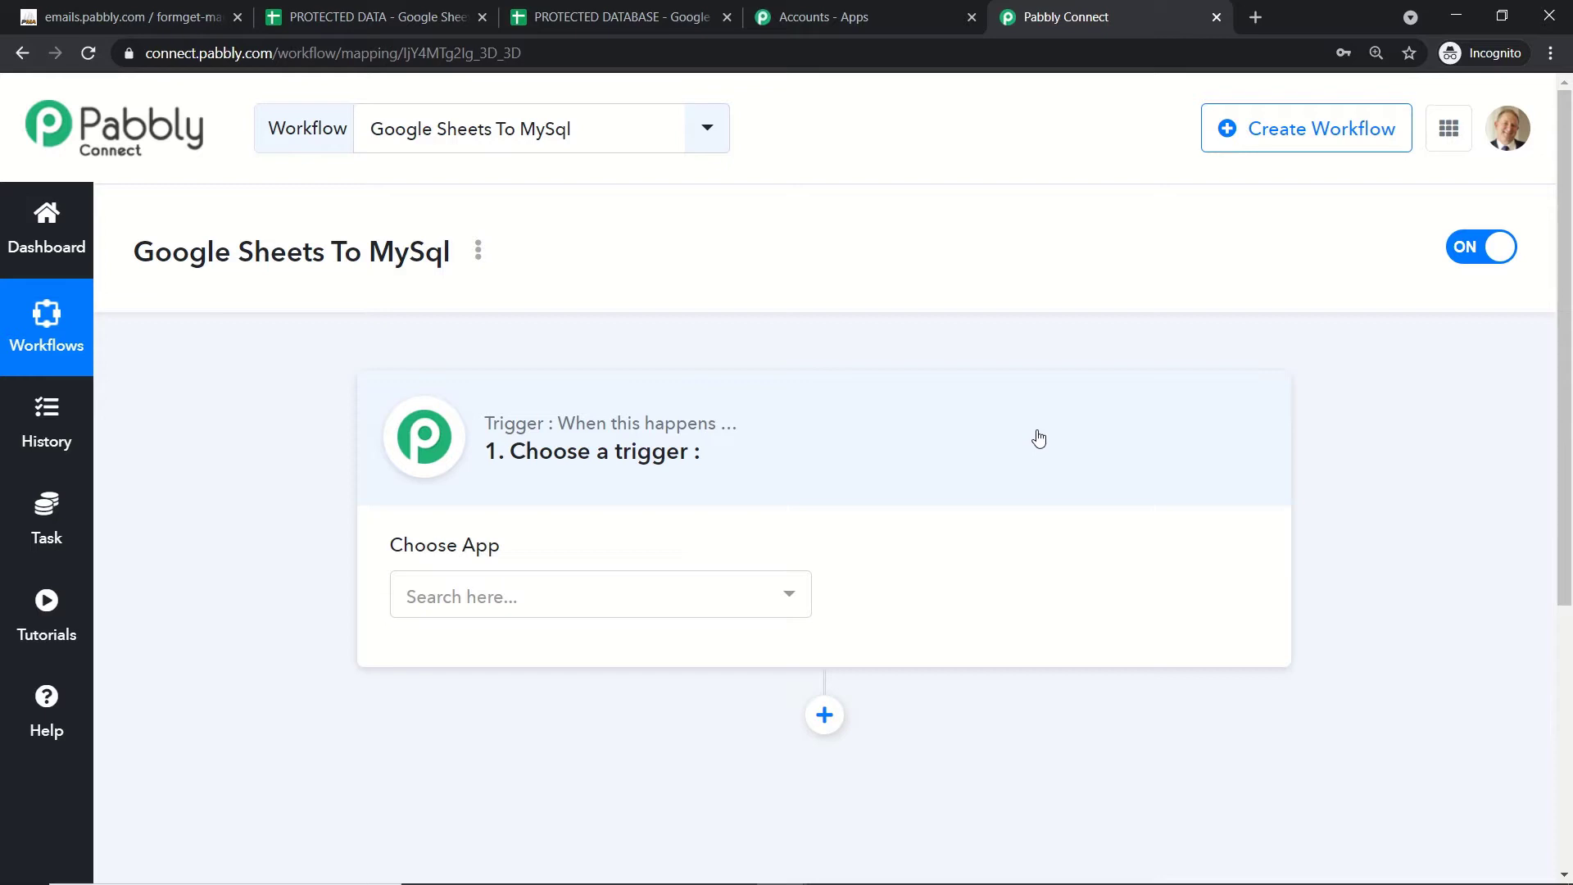
Step: Set Google Sheets as the trigger app with the New Spreadsheet Row event
click(598, 603)
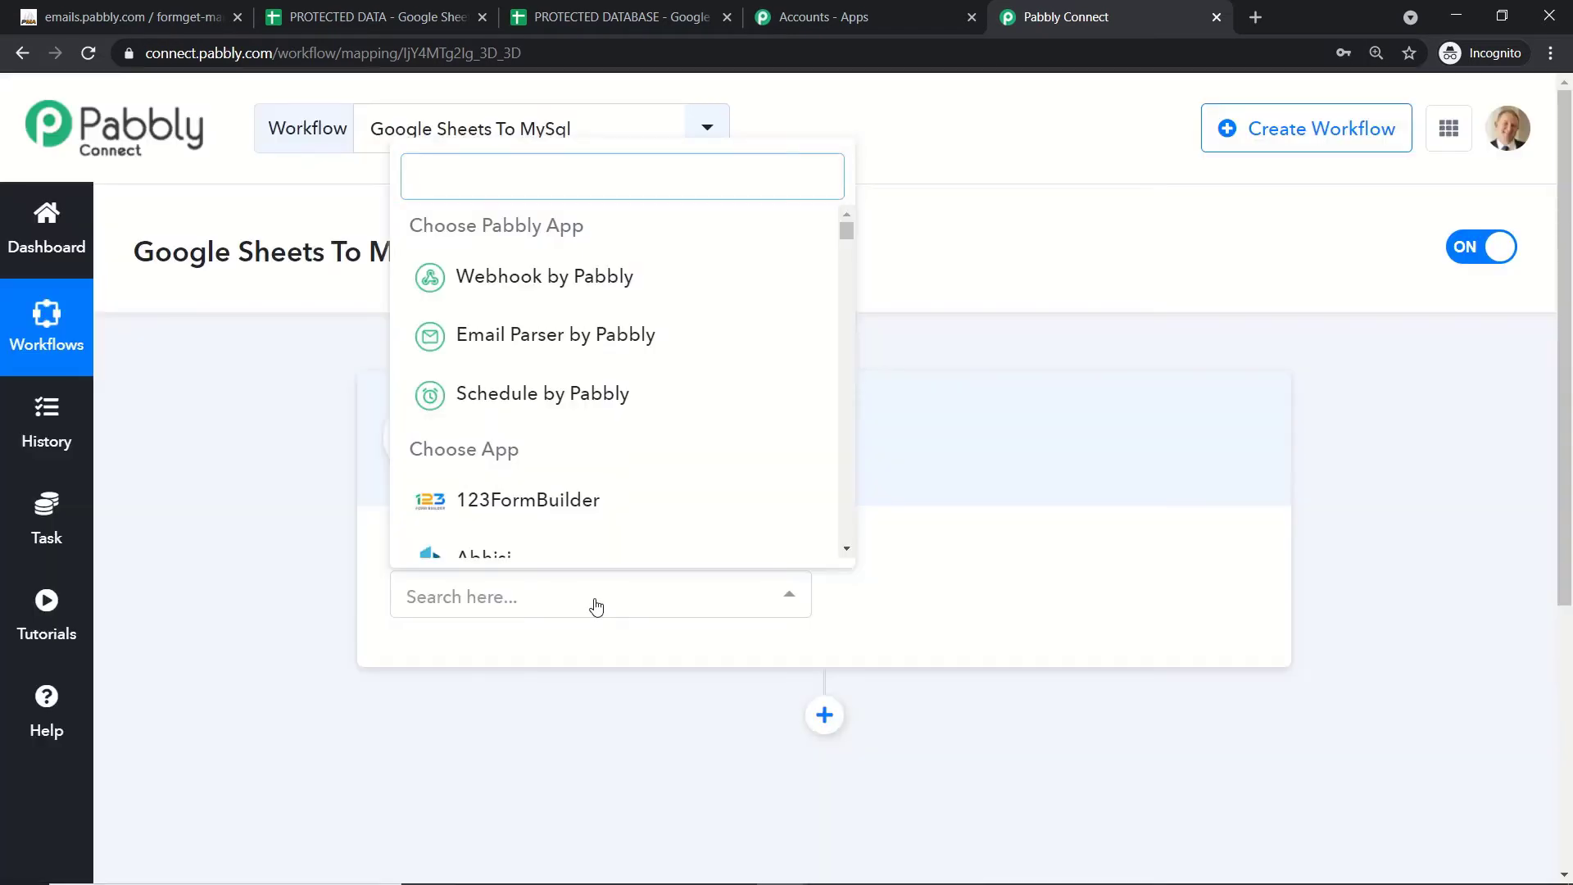
text(goog)
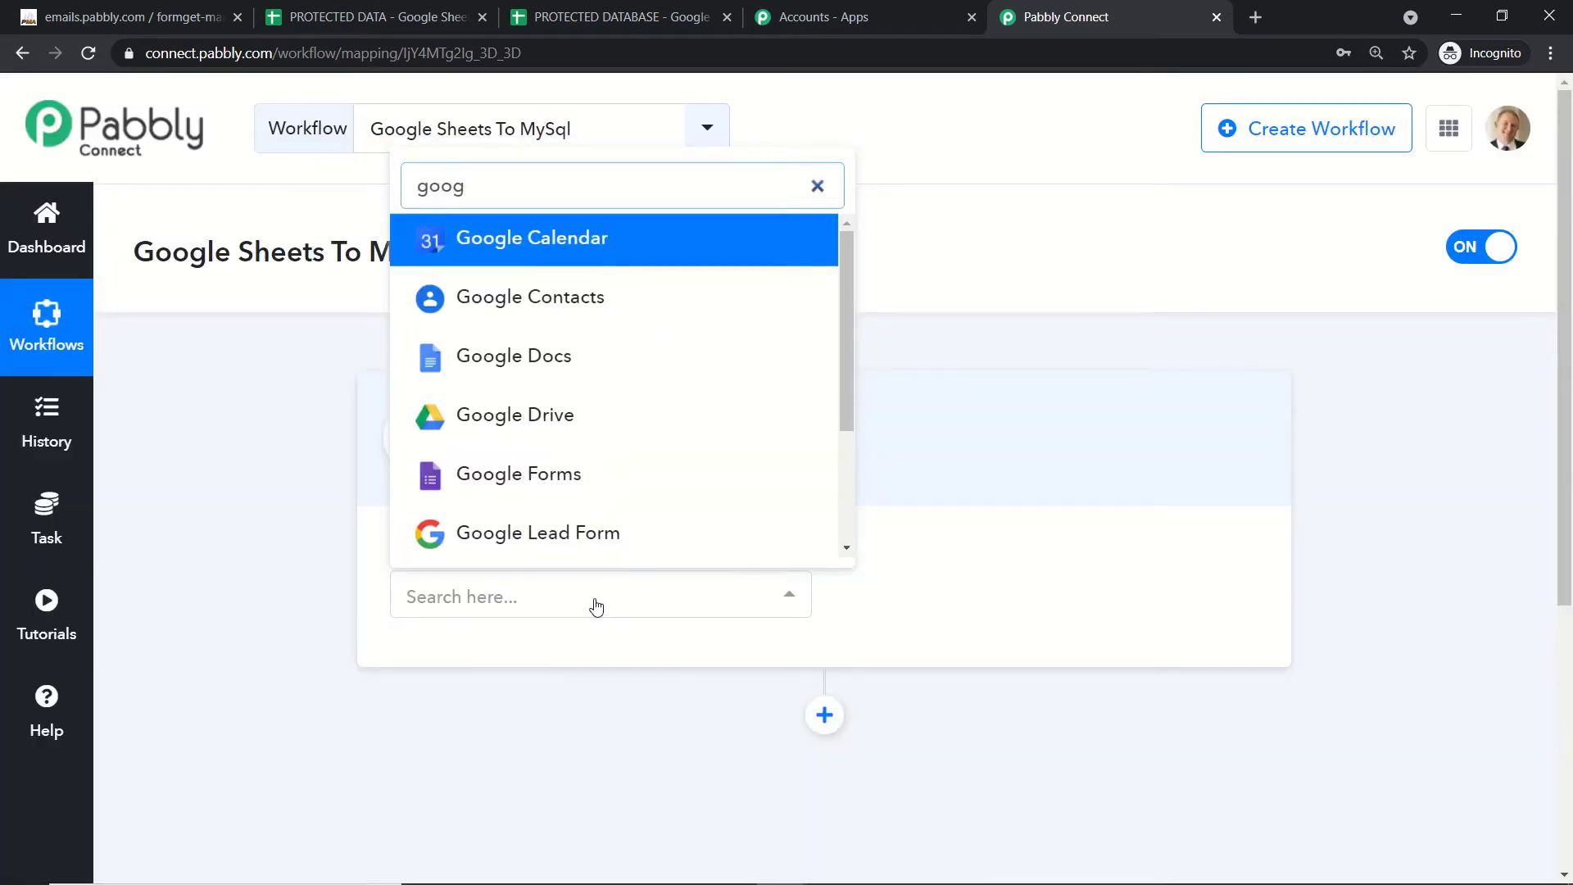
text(le)
key(BackSpace)
key(BackSpace)
key(BackSpace)
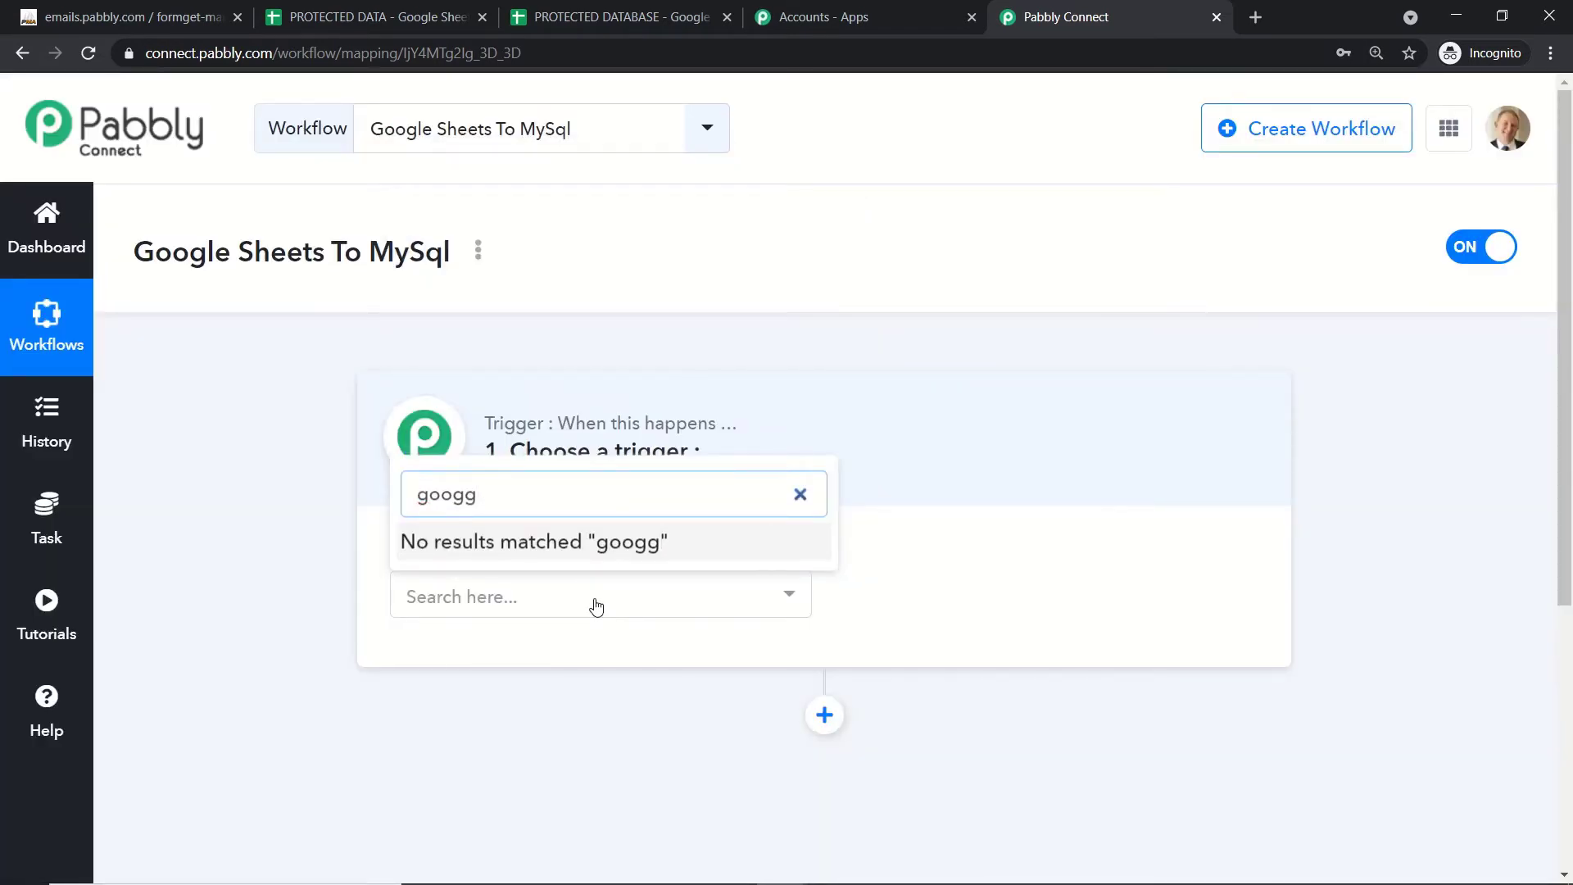
key(BackSpace)
text(le she)
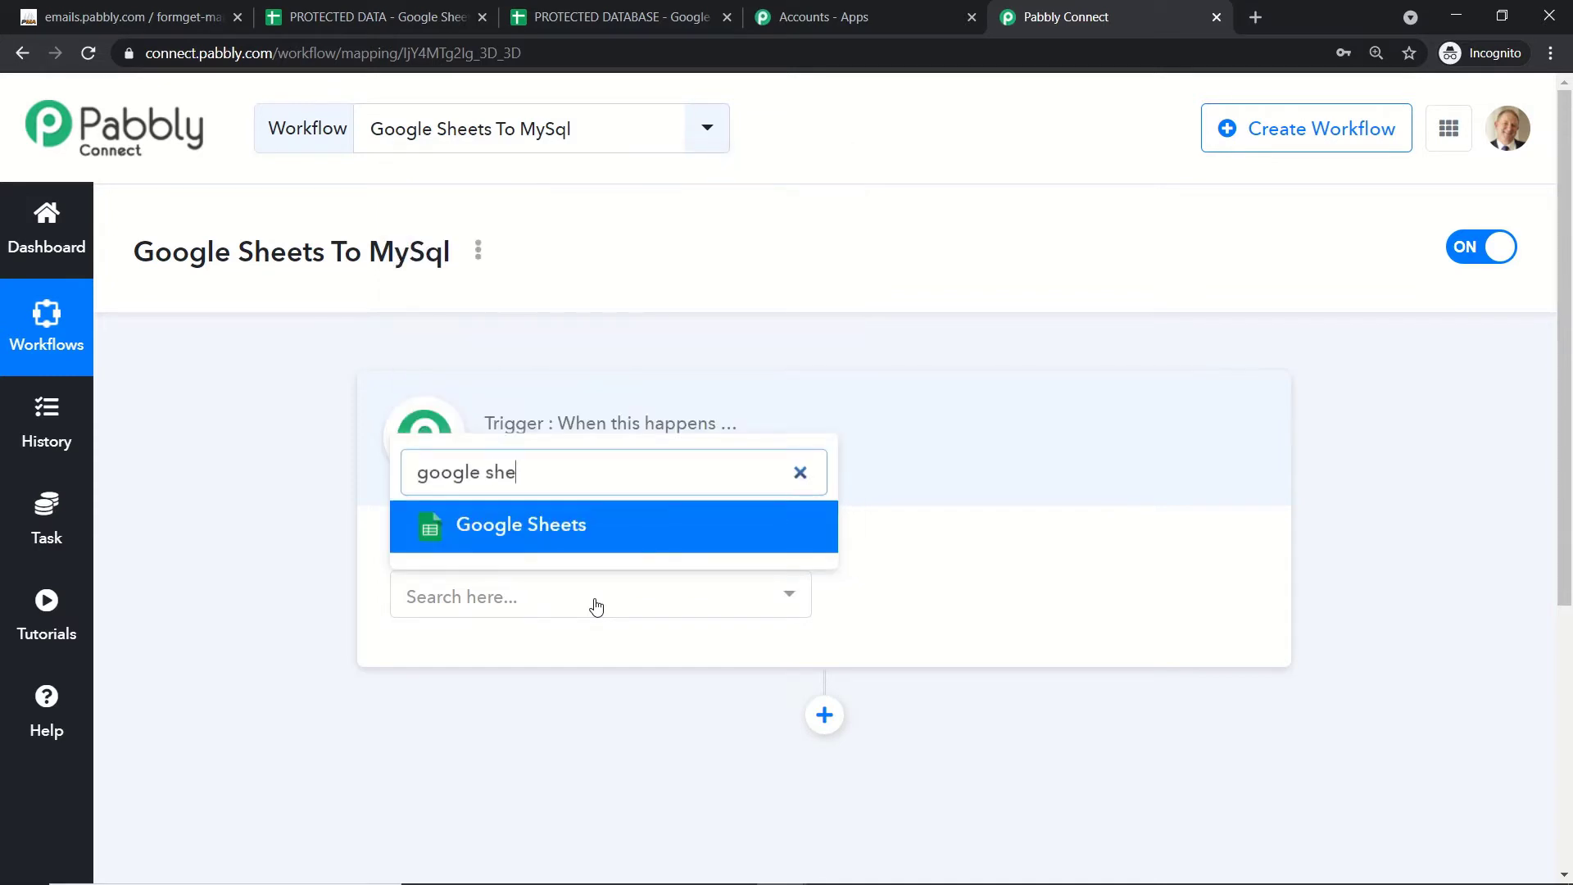
click(611, 538)
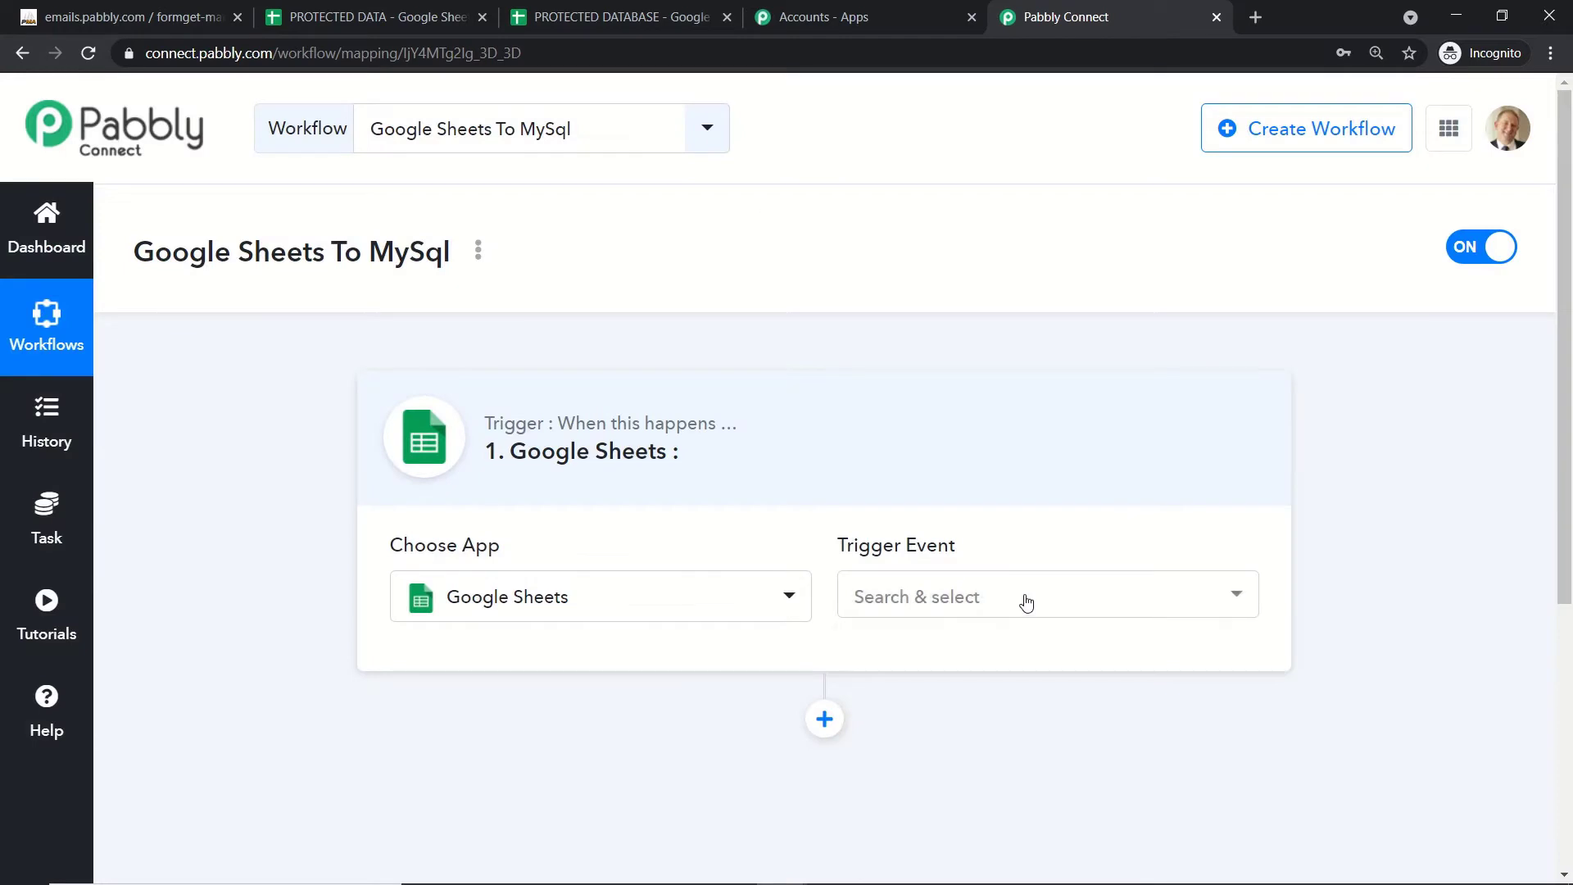
click(1026, 603)
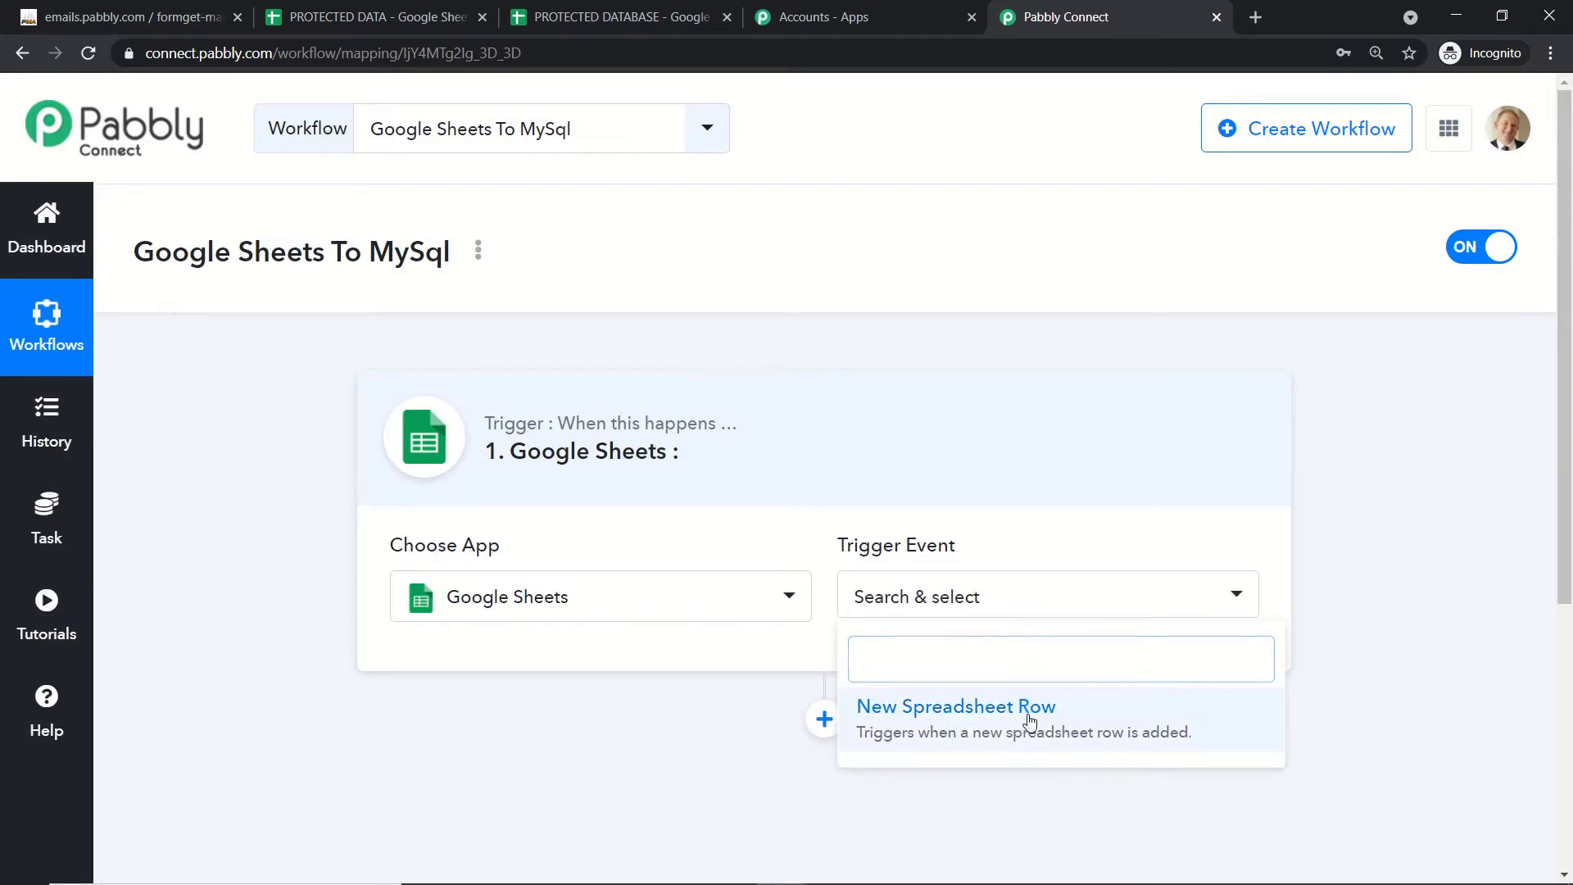
click(1030, 720)
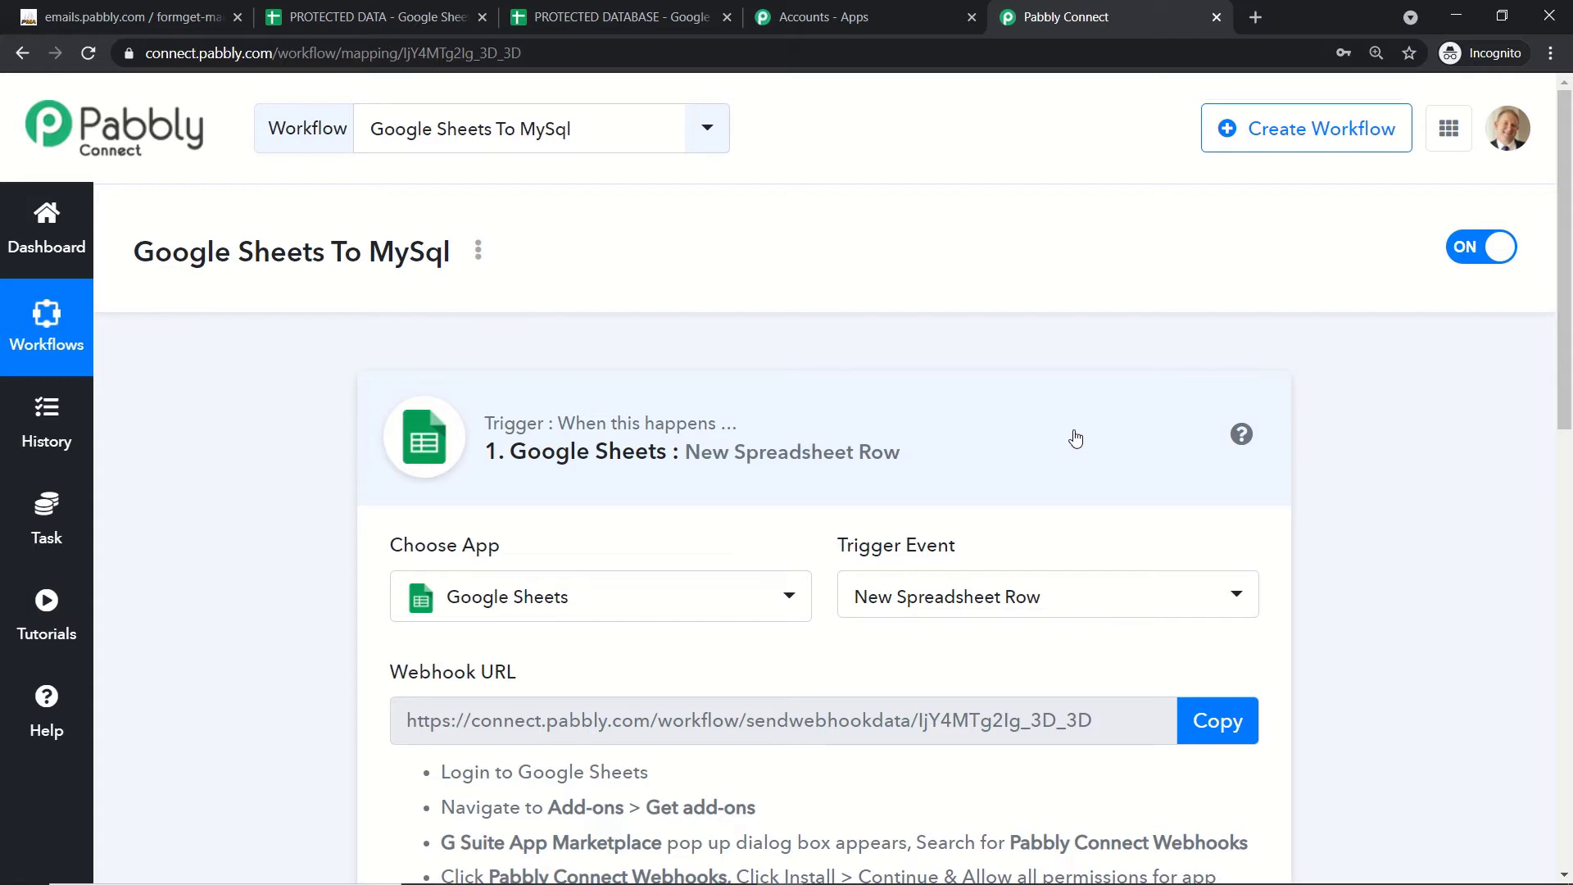
Step: Reopen the trigger event list and open the Pabbly help forum in a new tab
scroll(1075, 440, down, 1)
click(1021, 492)
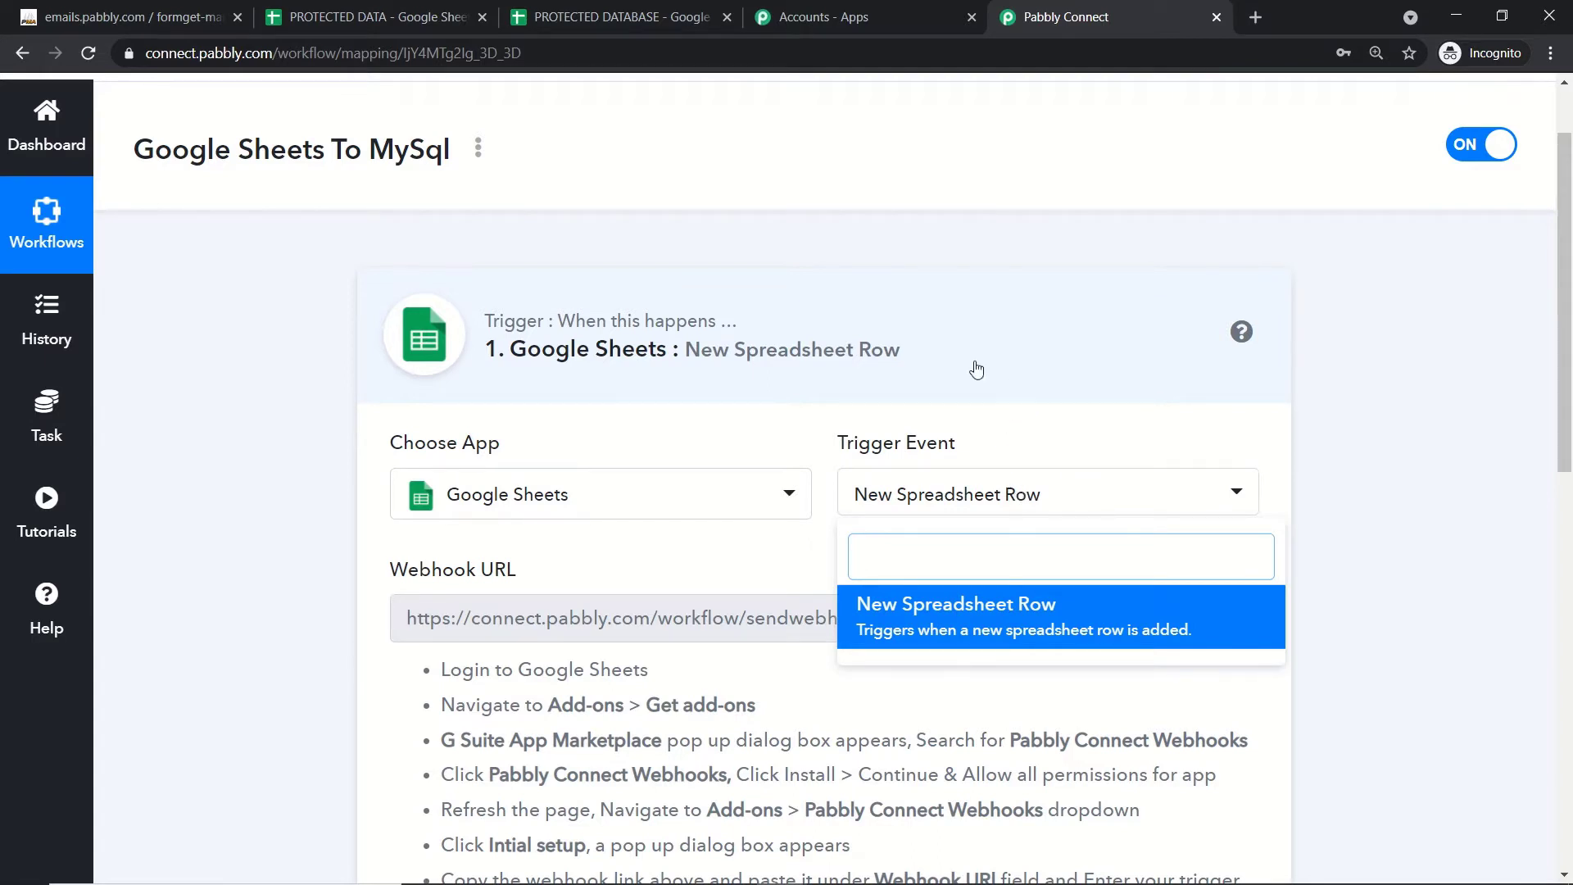
click(51, 601)
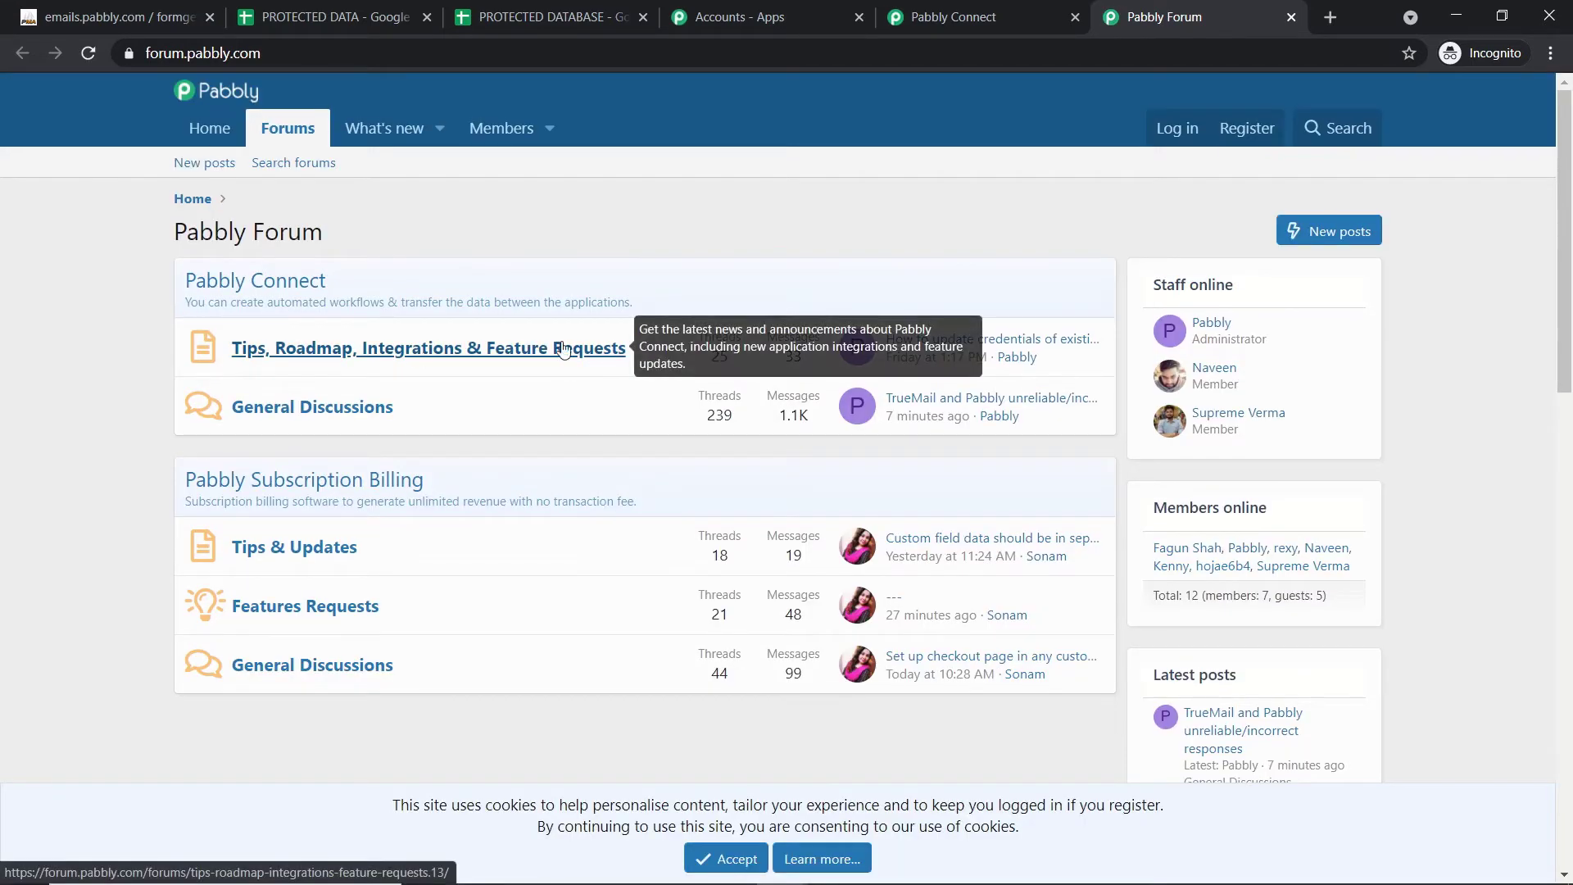
Step: Return to the Pabbly Connect workflow, then switch to the PROTECTED DATA spreadsheet
click(932, 7)
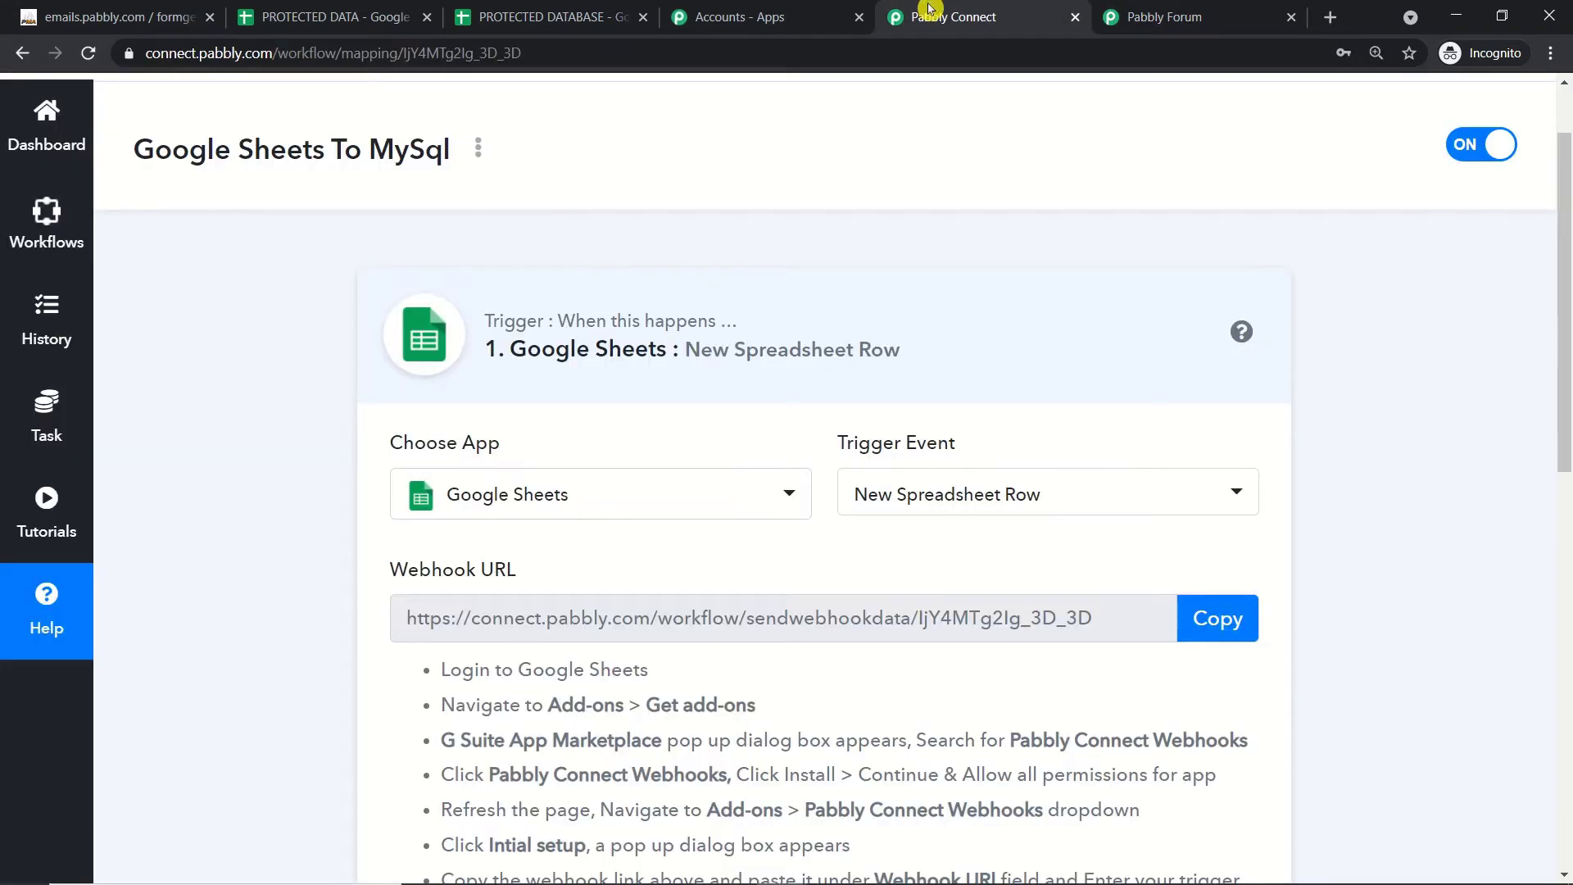
scroll(918, 229, down, 2)
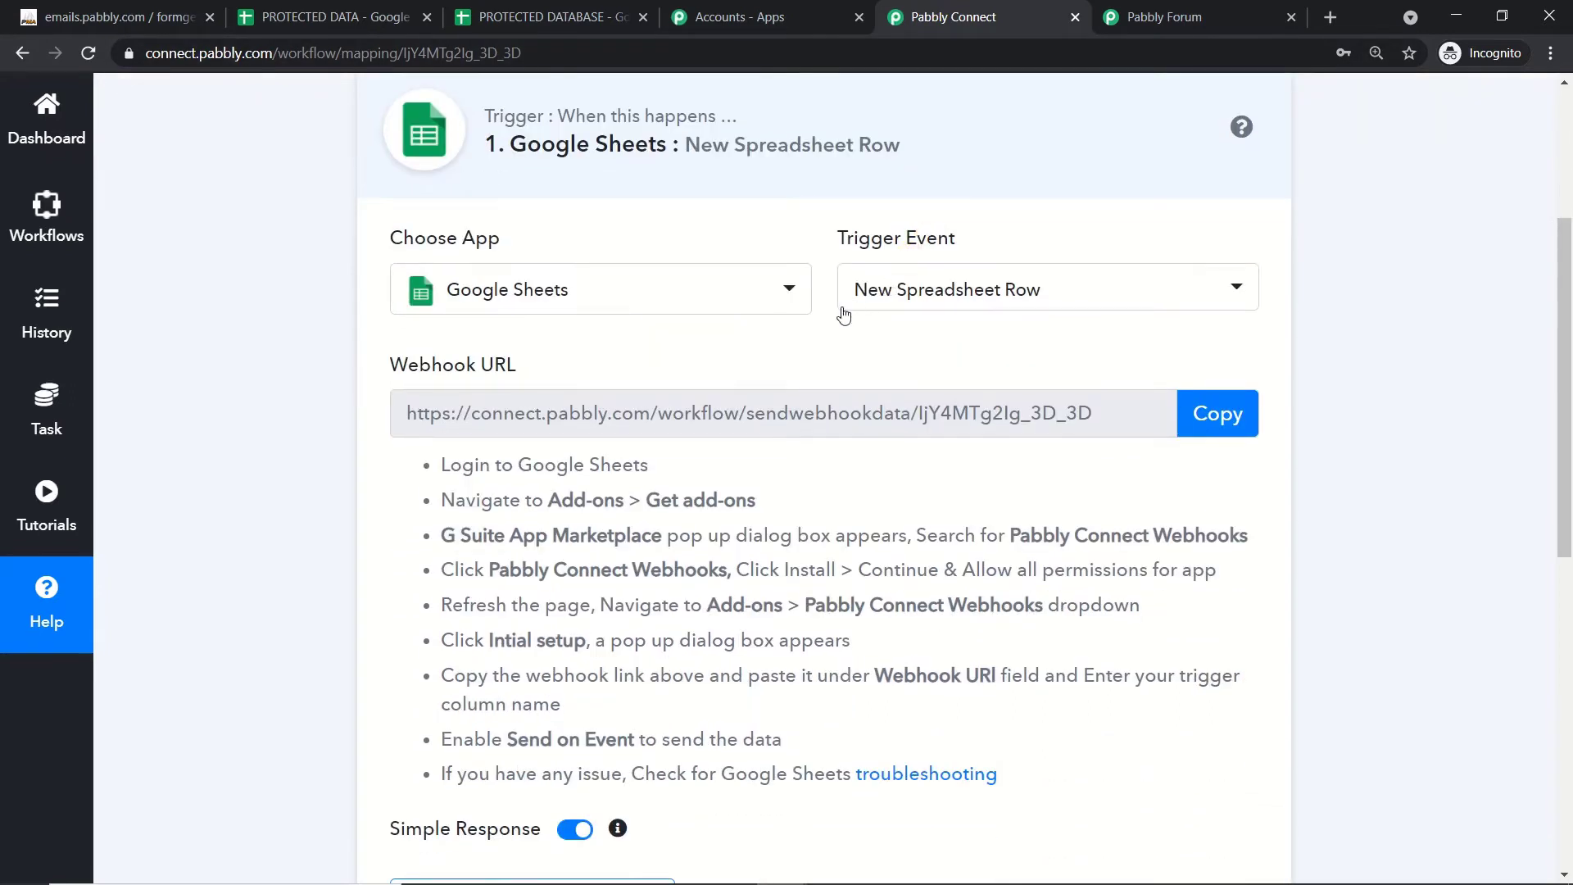
scroll(896, 278, up, 1)
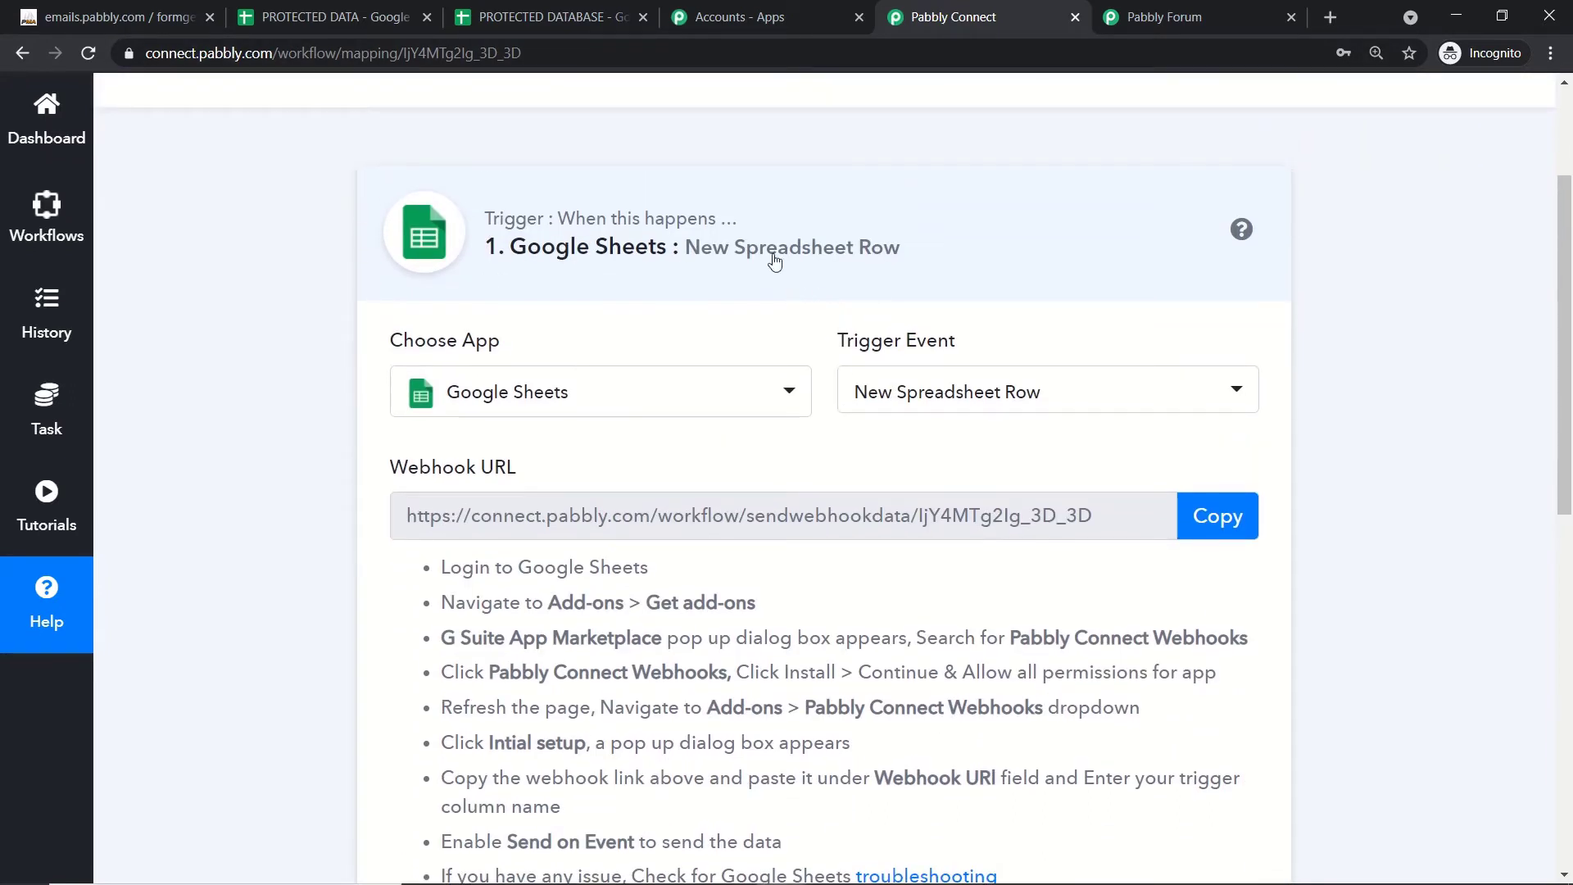
click(508, 7)
click(397, 11)
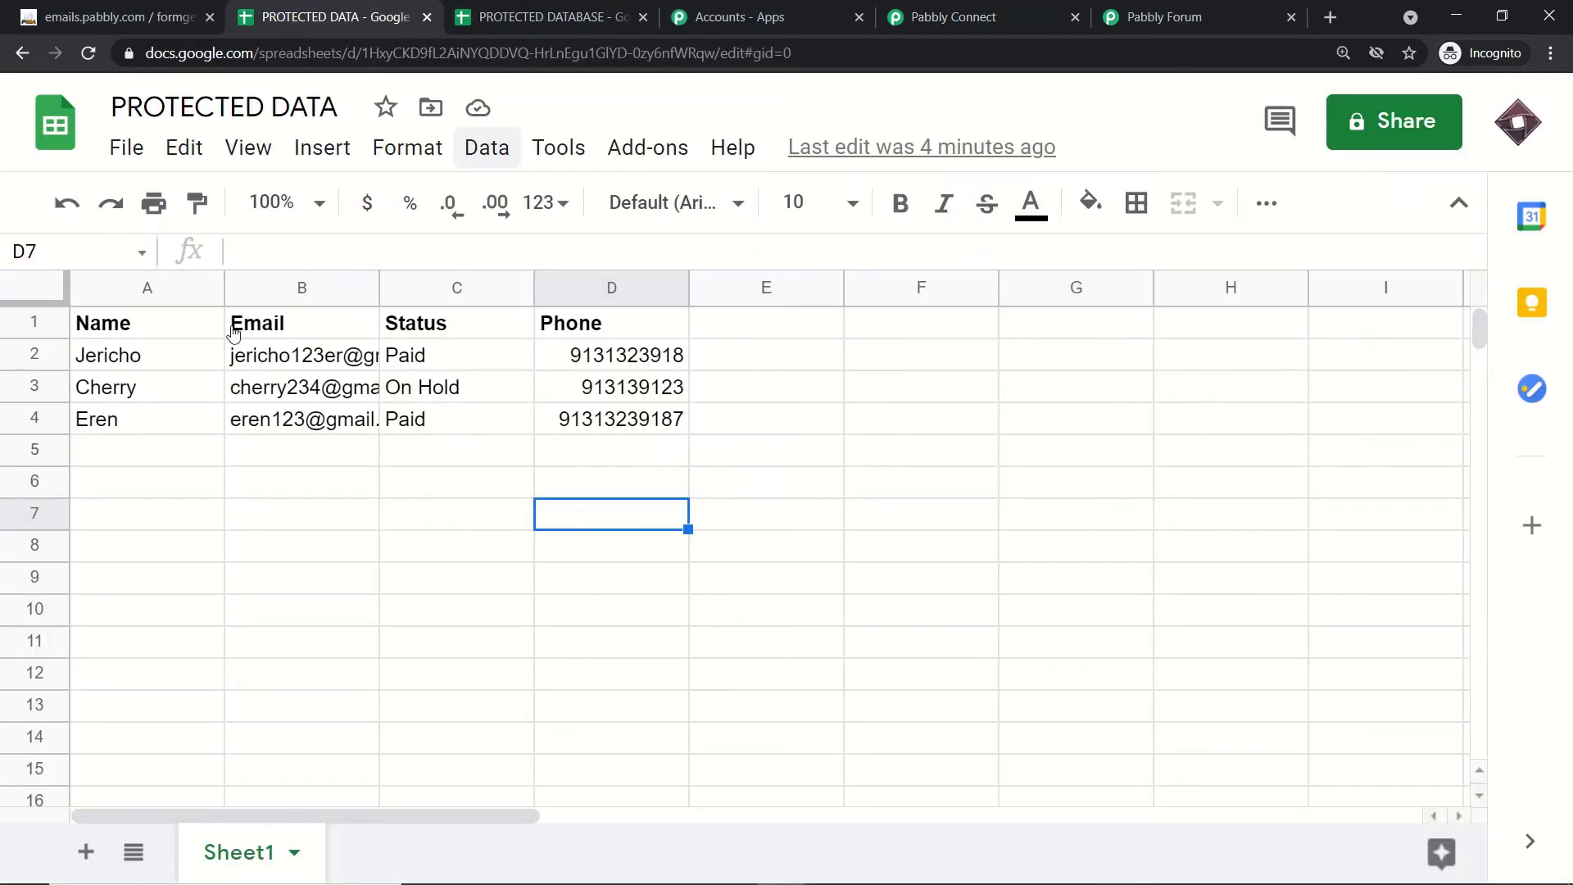
Step: Close the PROTECTED DATA tab, leaving the PROTECTED DATABASE sheet active
click(425, 18)
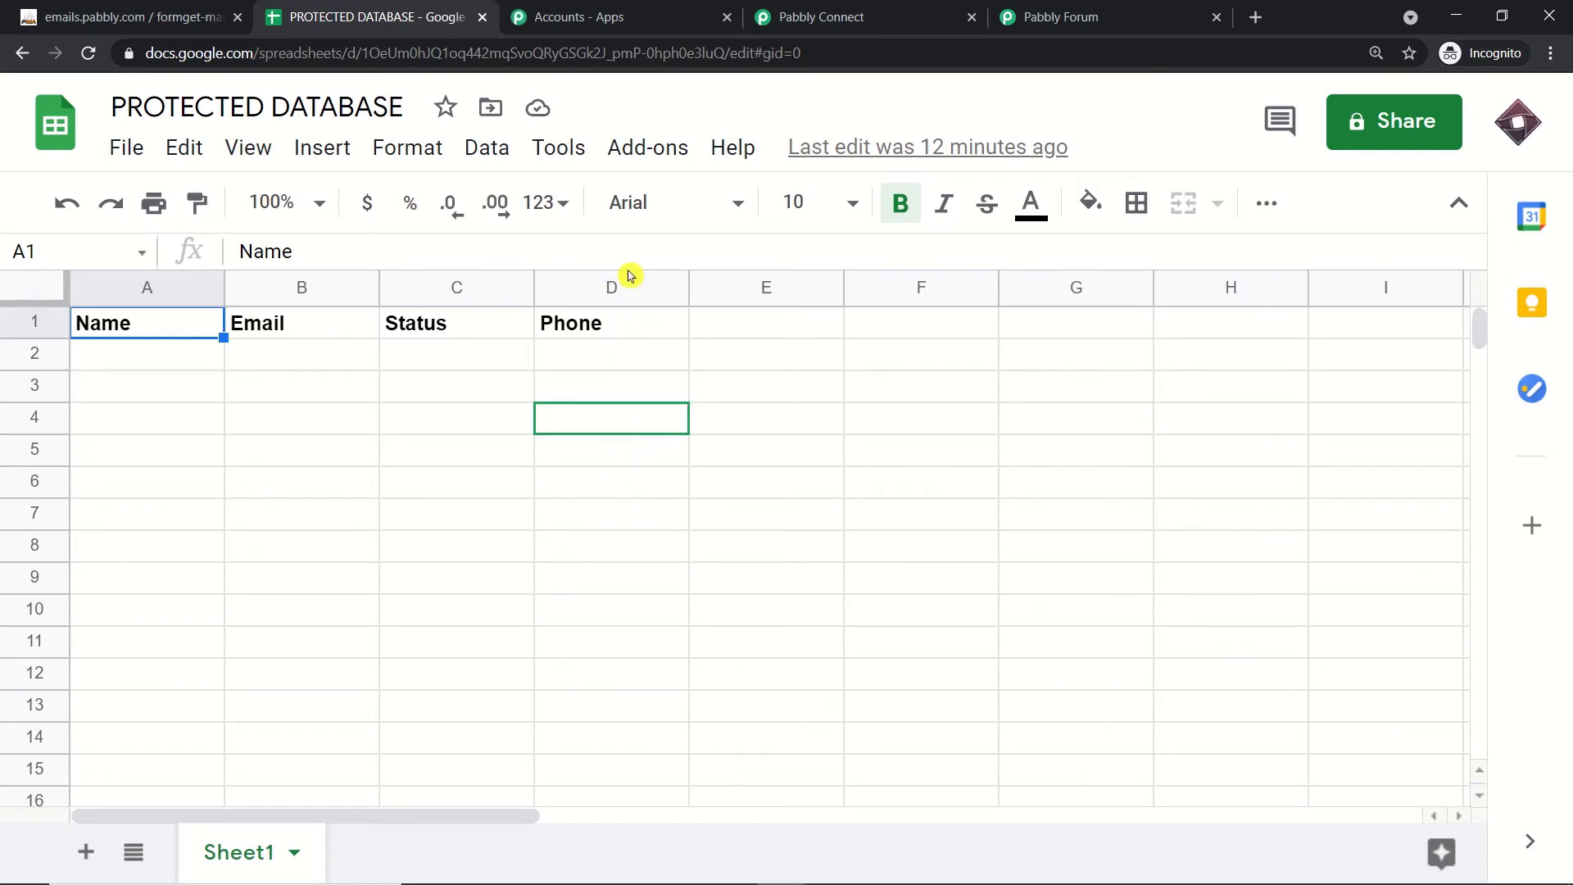
Step: Open the Google Sheets marketplace through Add-ons > Get add-ons
click(654, 149)
mouse_move(677, 286)
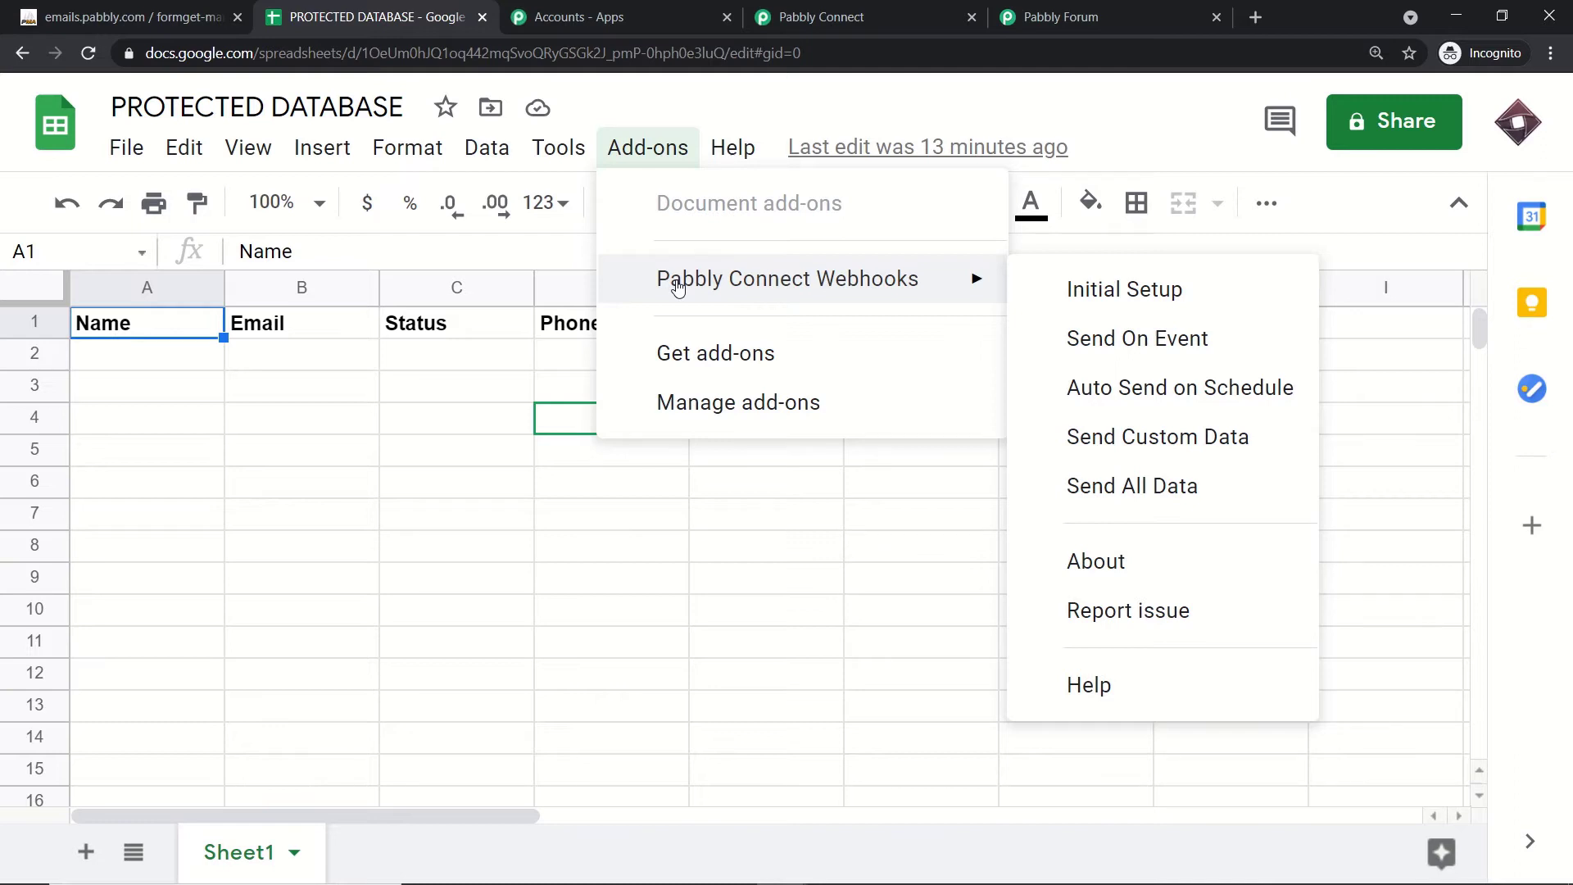
click(692, 357)
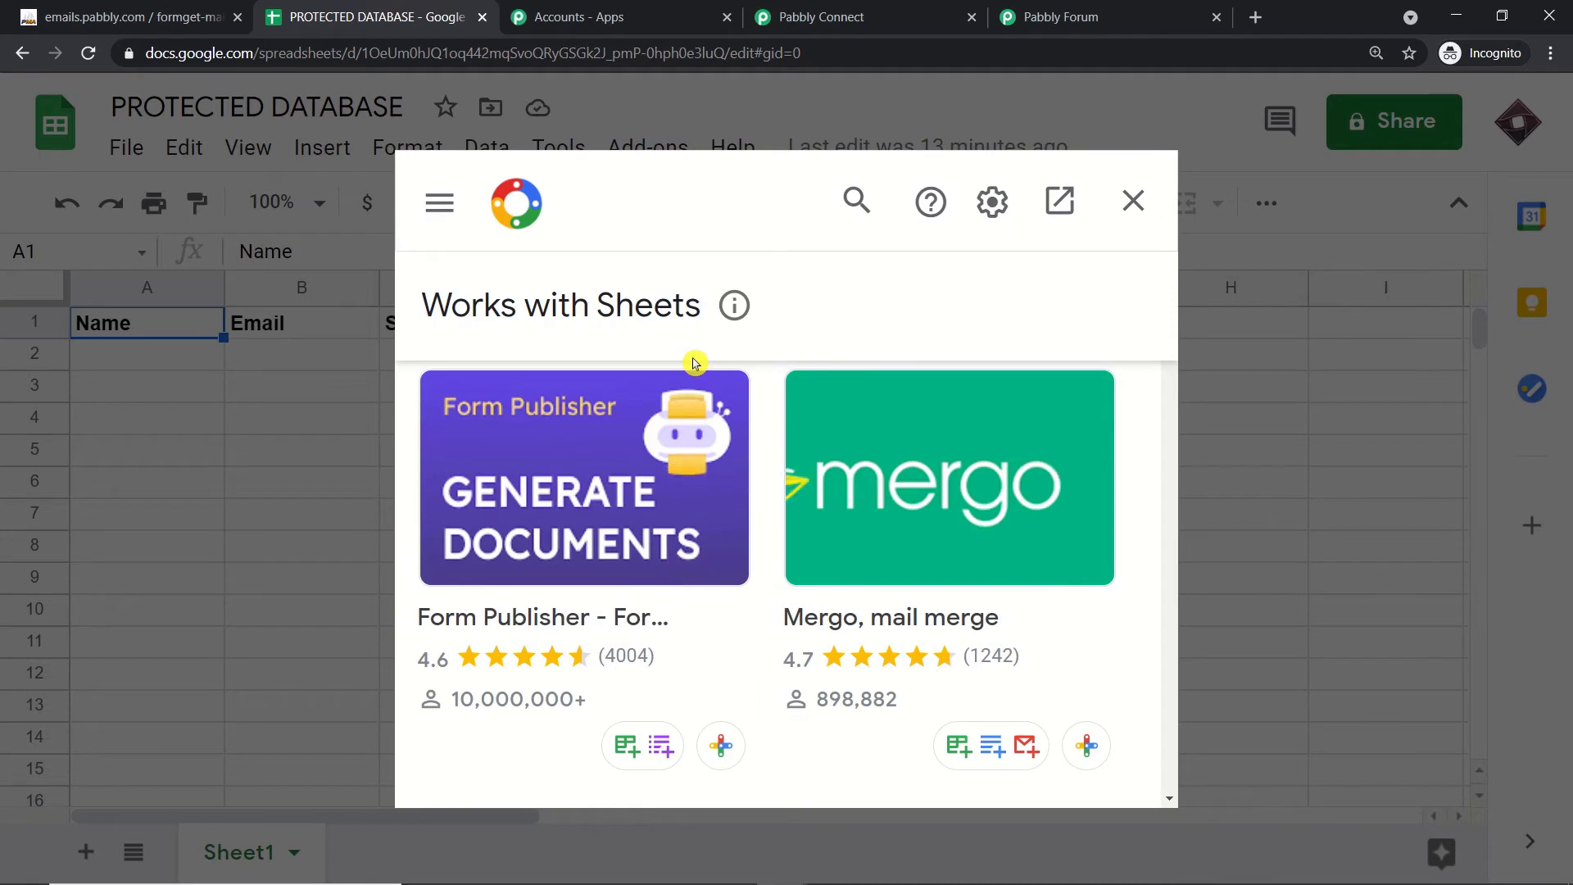
Step: Search the add-on marketplace for 'Pabbly', confirm Pabbly Connect Webhooks shows Installed, and close it
click(851, 214)
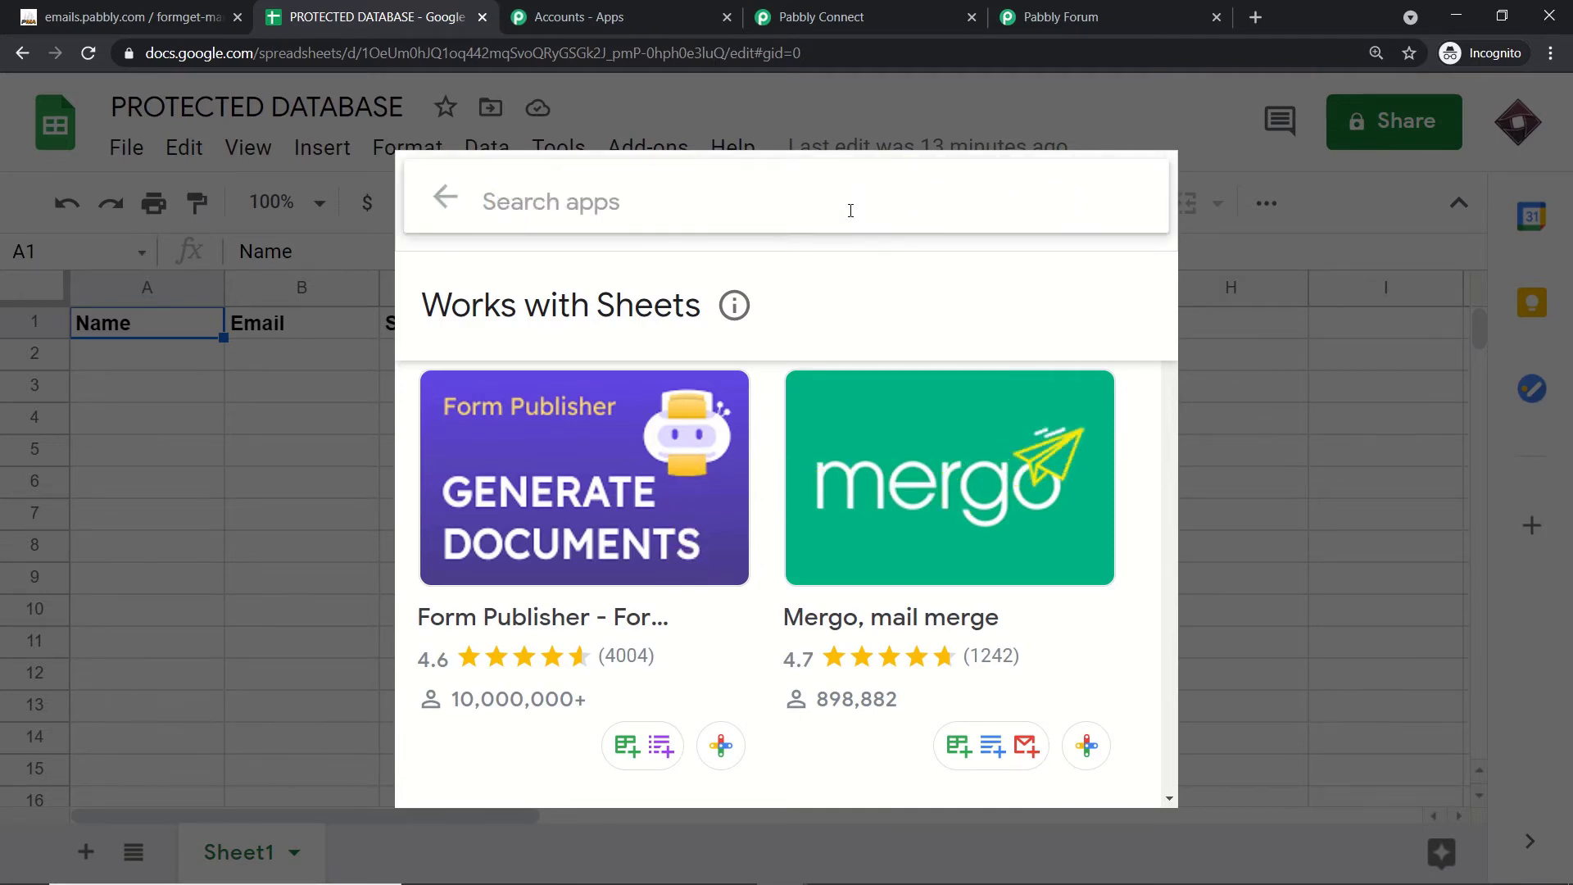
text(Pabb)
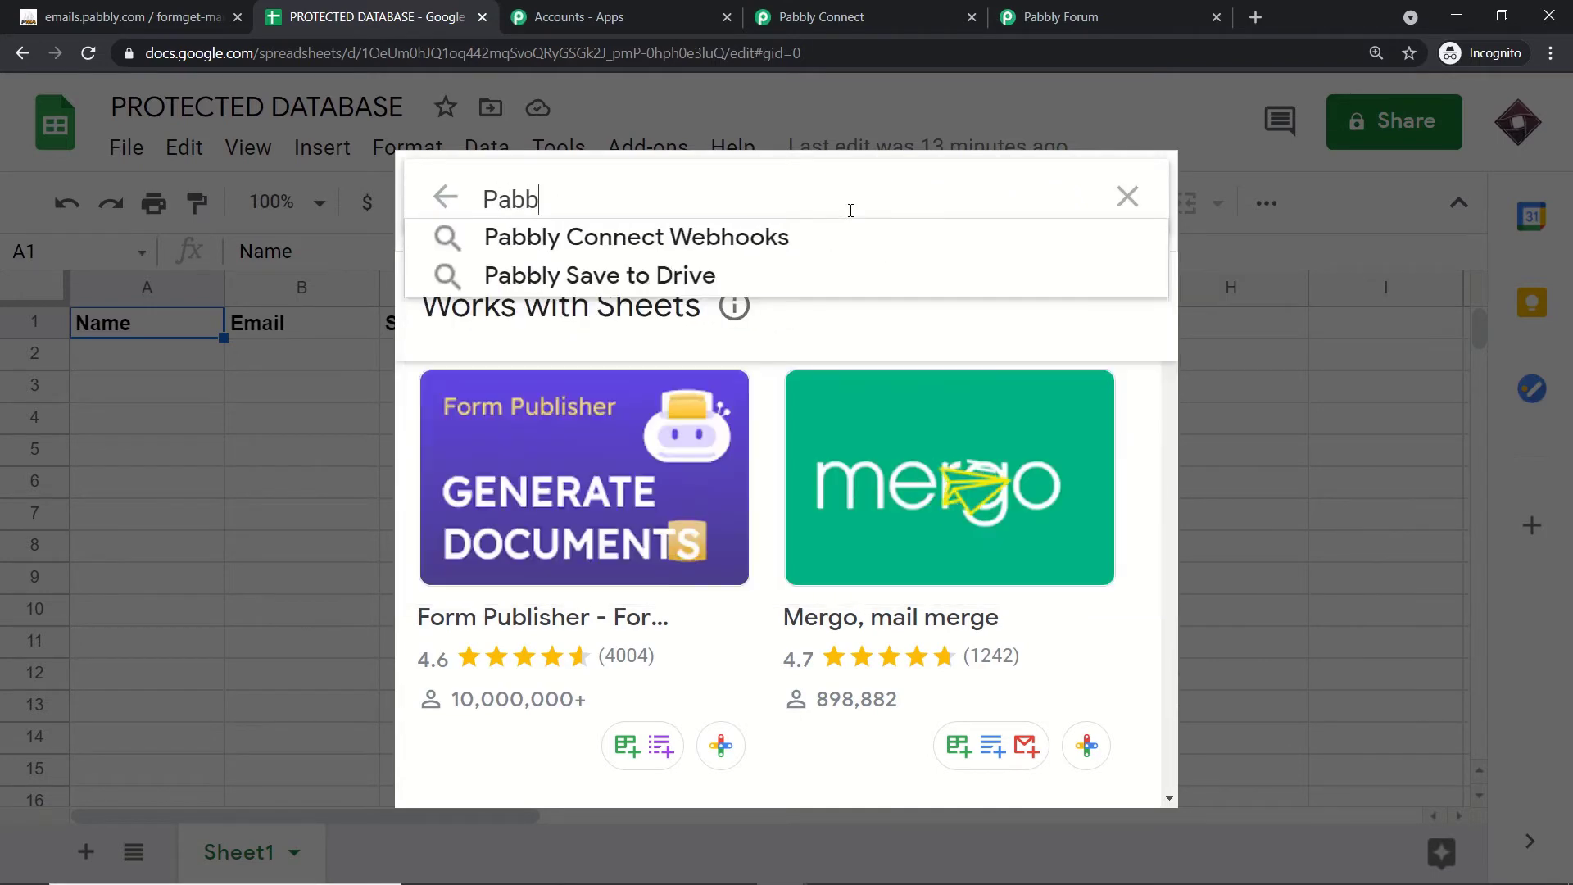
text(l)
click(801, 238)
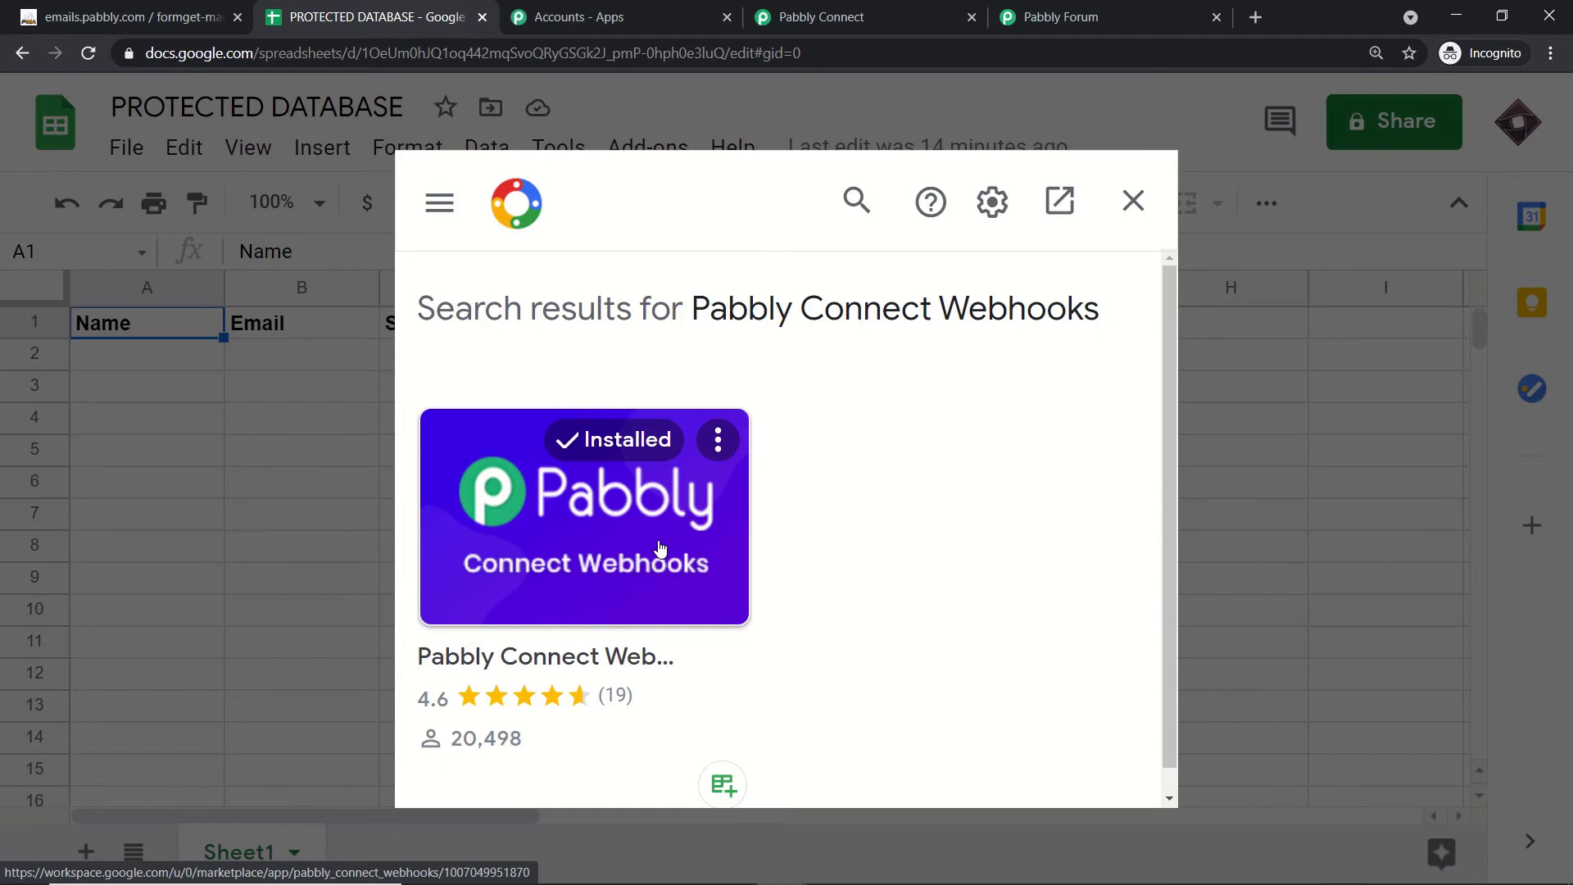
click(1134, 200)
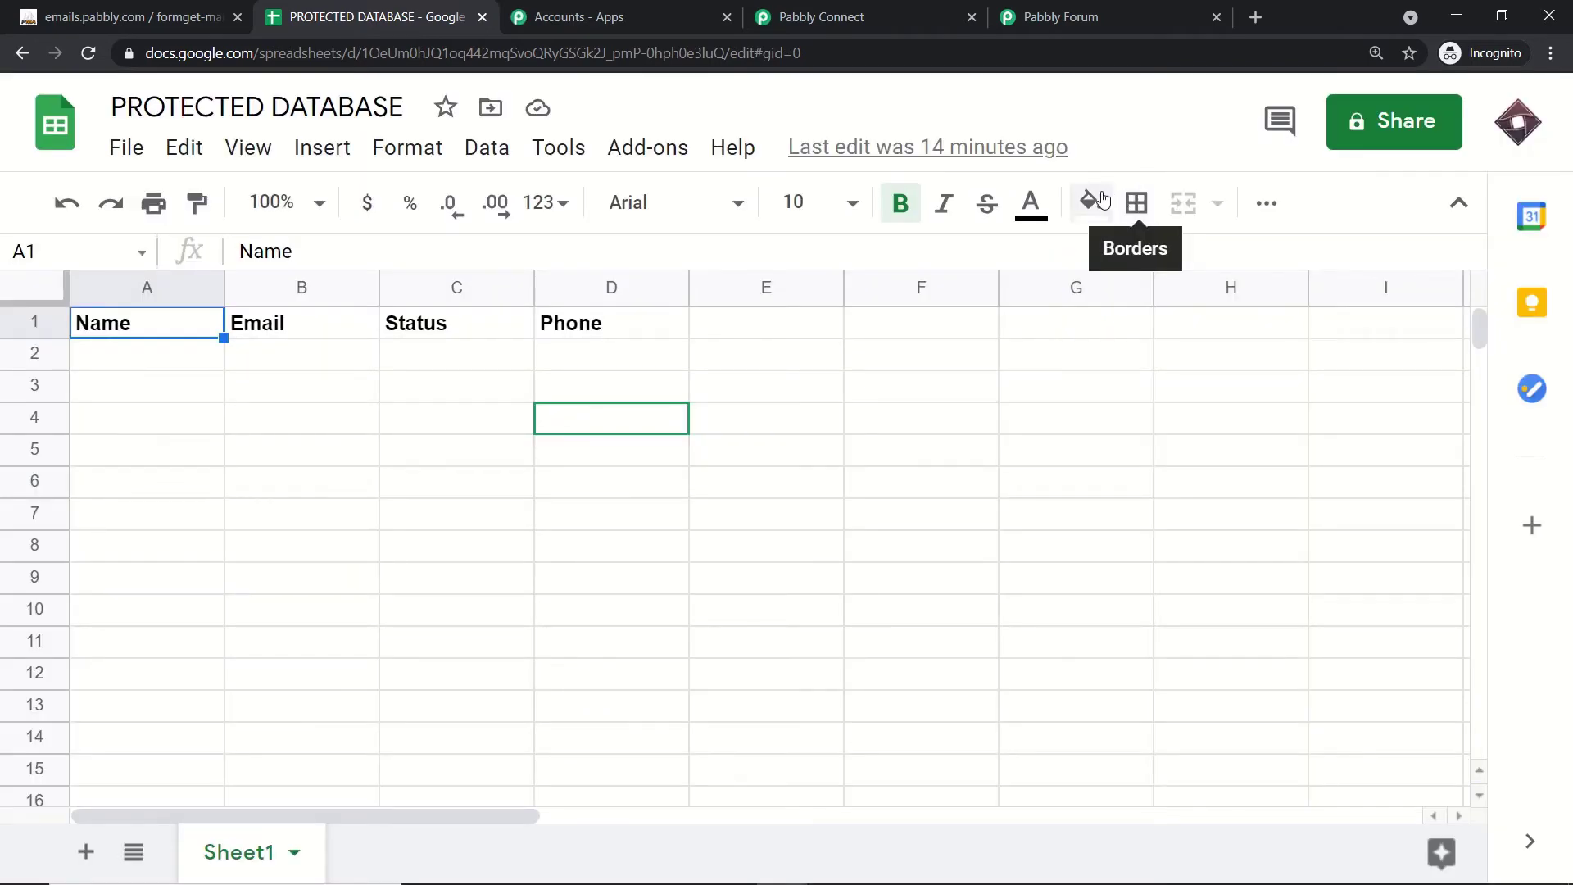
Step: Open the Pabbly Connect Webhooks Initial Setup and enter D as the Trigger Column
click(645, 152)
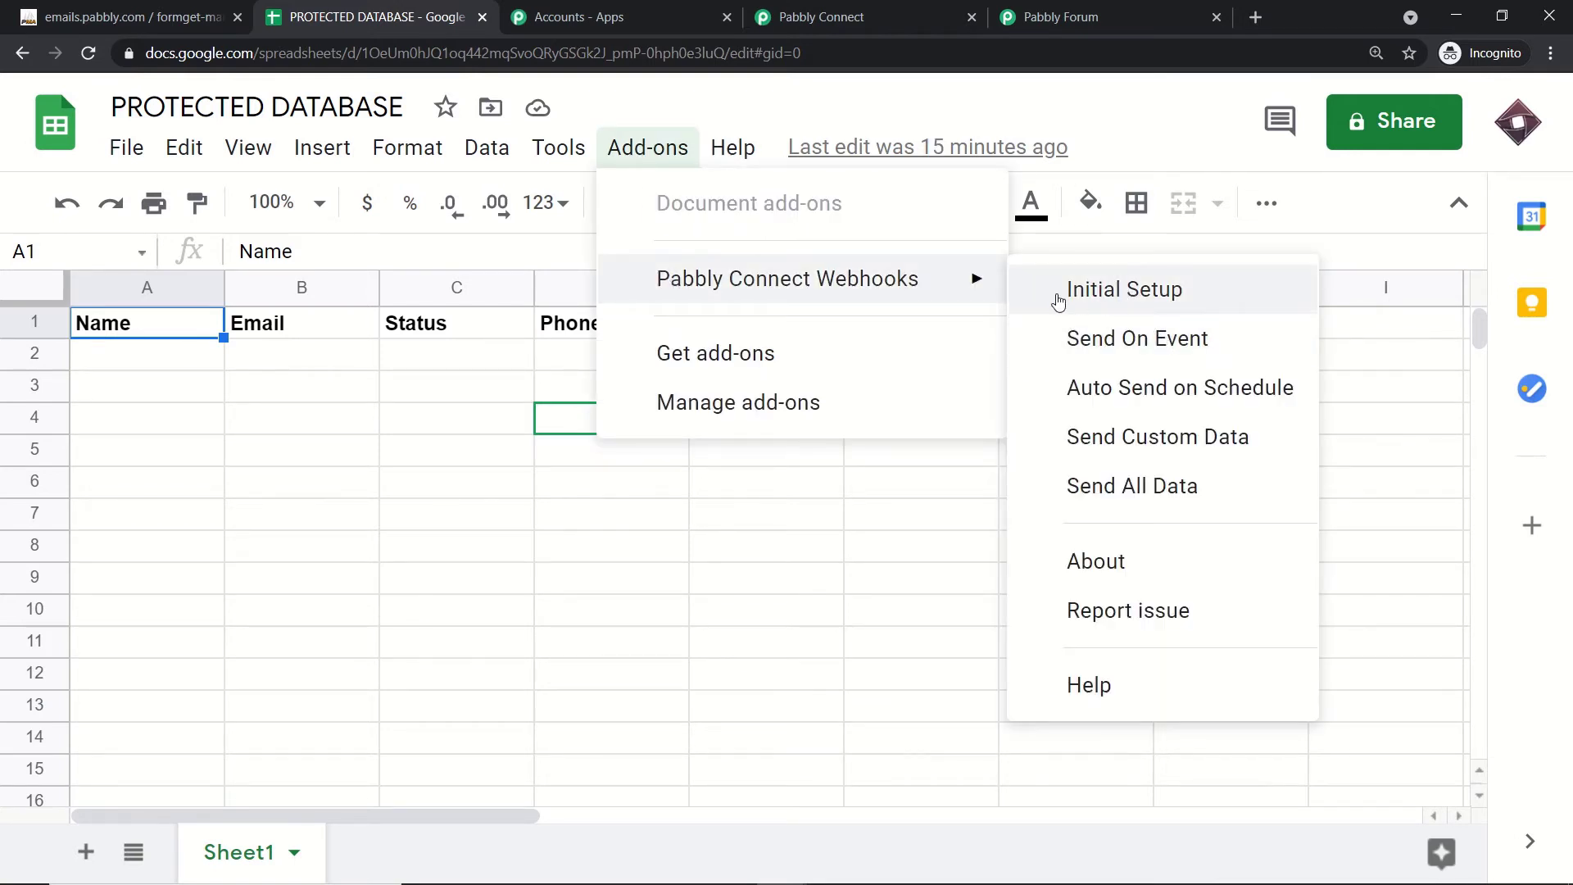
click(1123, 291)
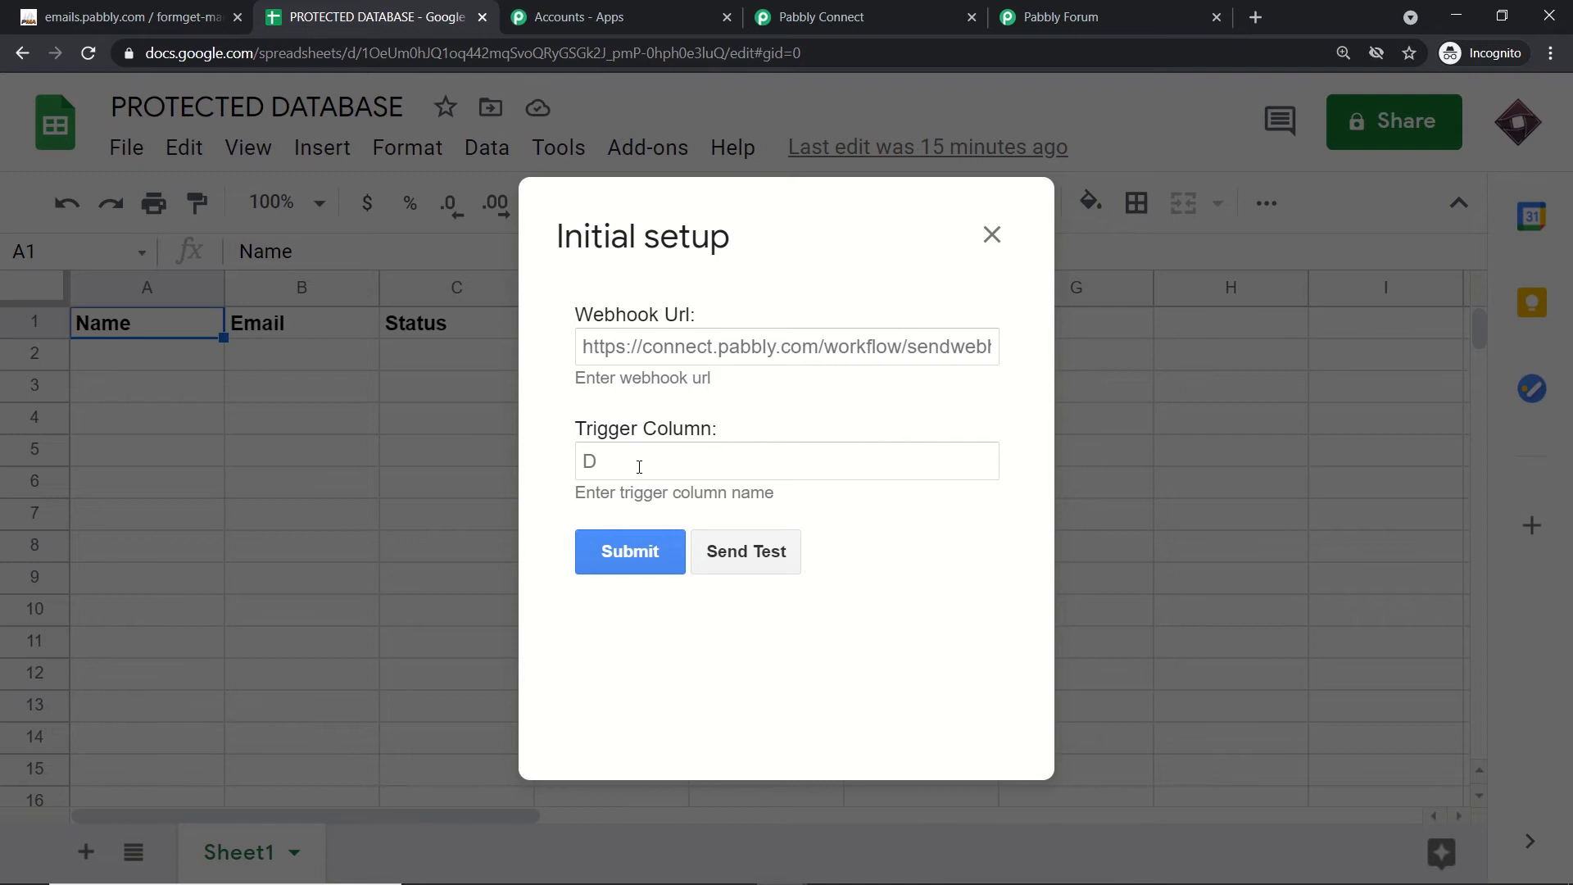
click(639, 467)
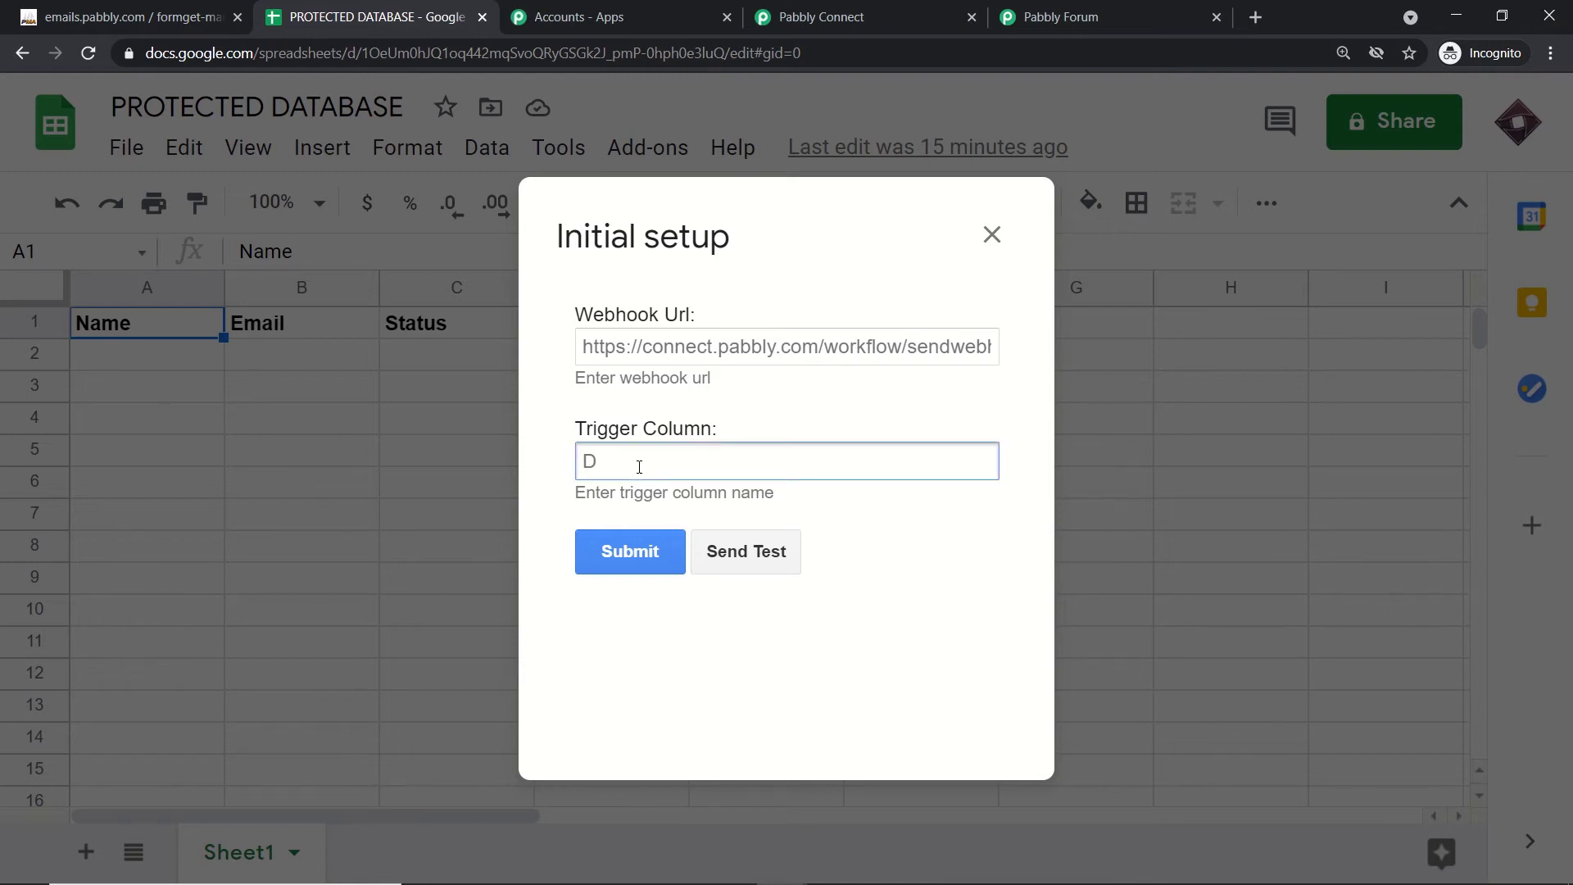
text(D)
Step: Paste the workflow's webhook URL from Pabbly Connect into Webhook Url and submit the setup
click(807, 15)
click(1208, 517)
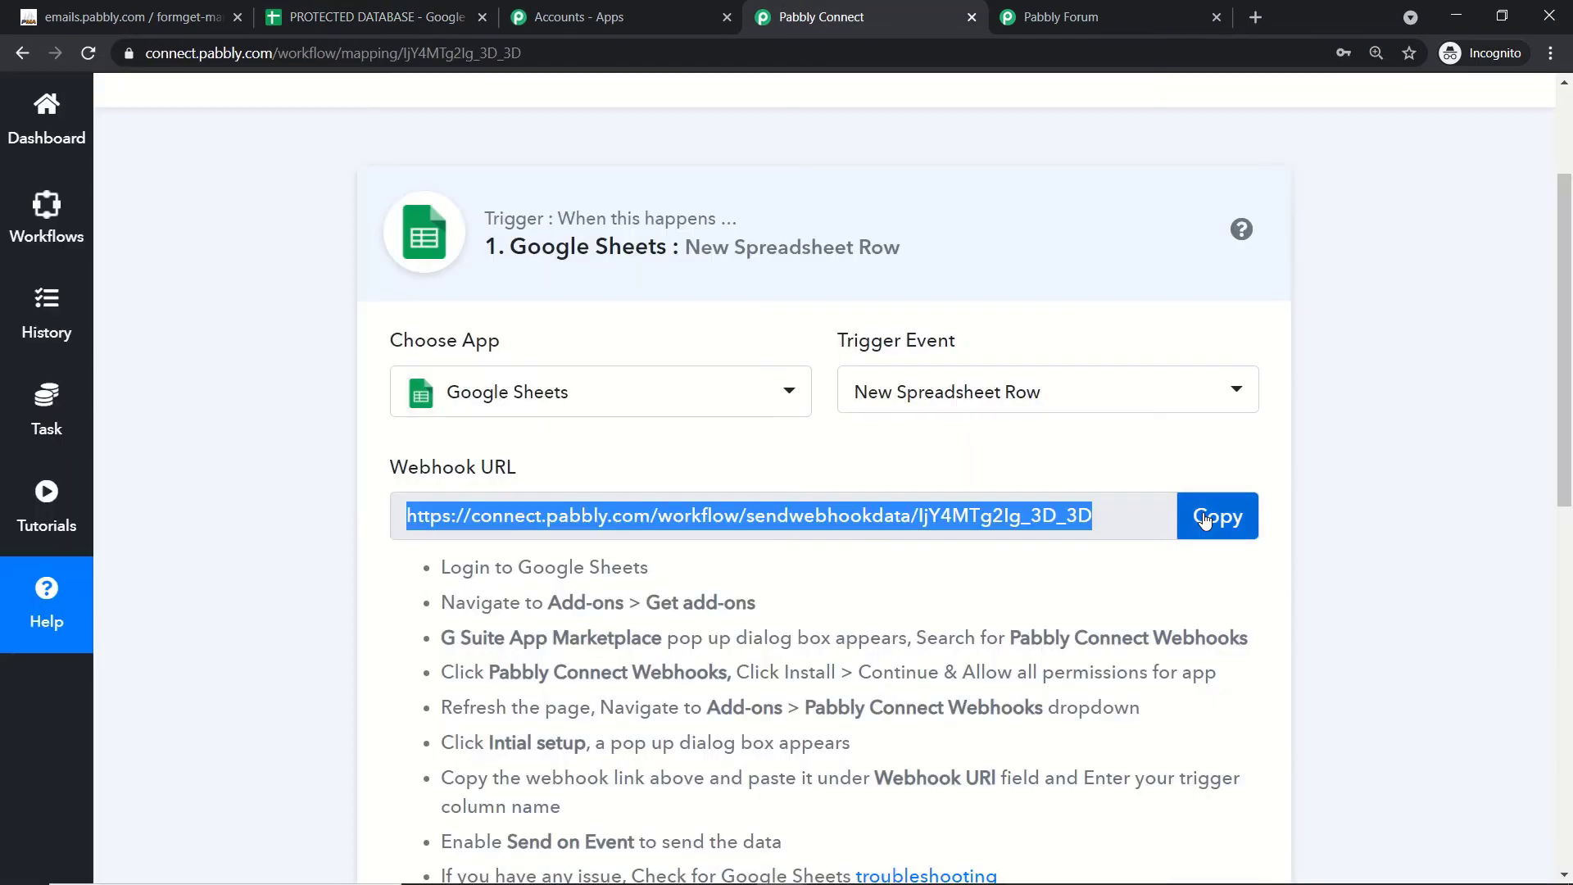
click(446, 15)
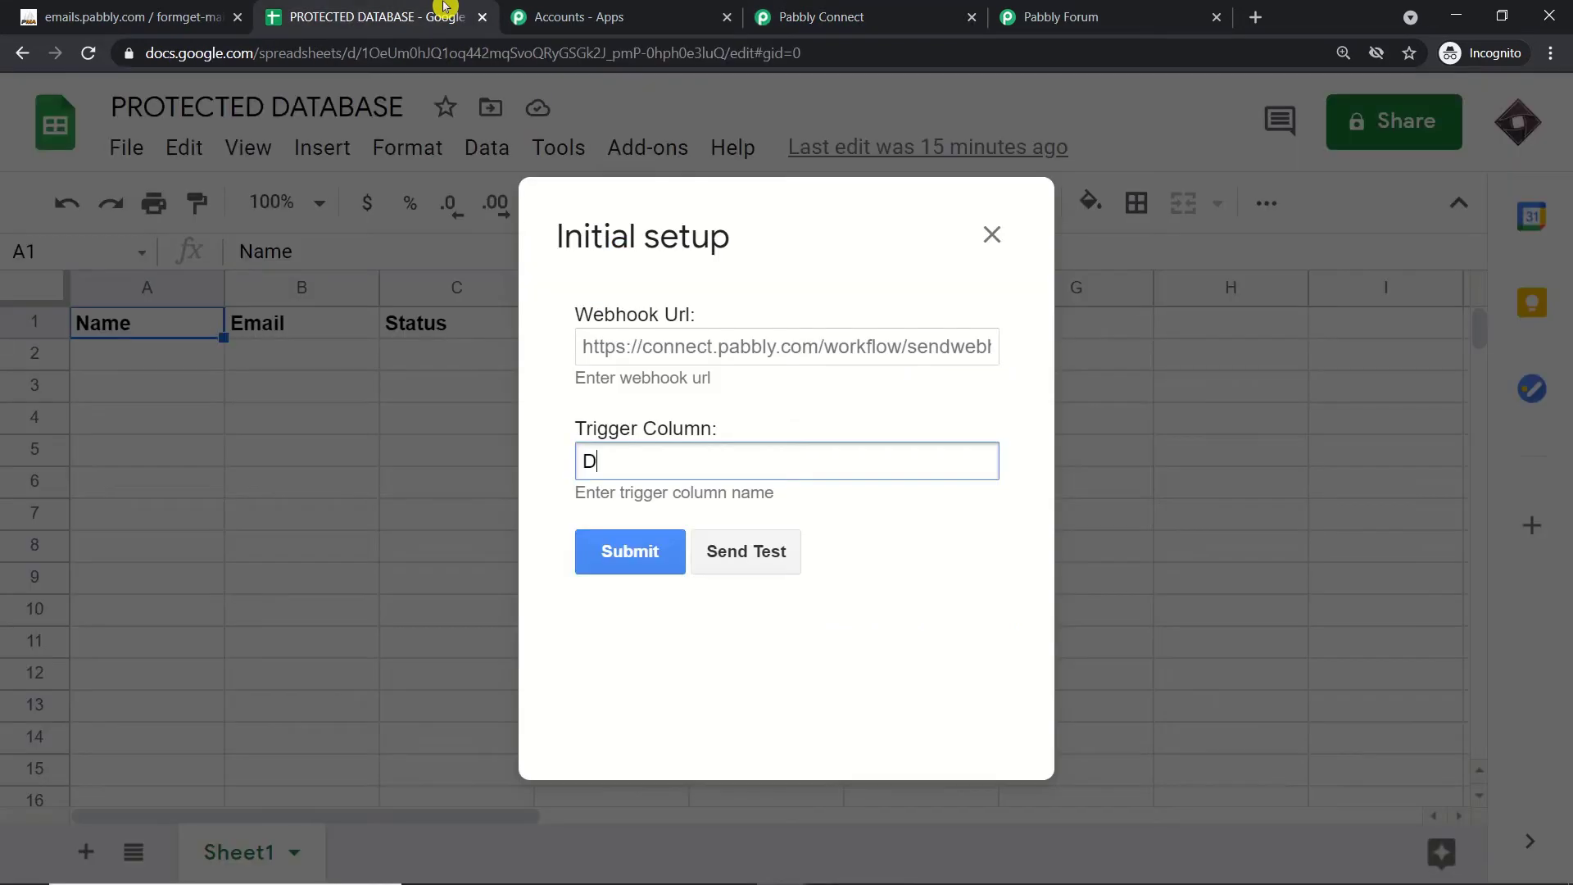
click(660, 348)
right_click(657, 353)
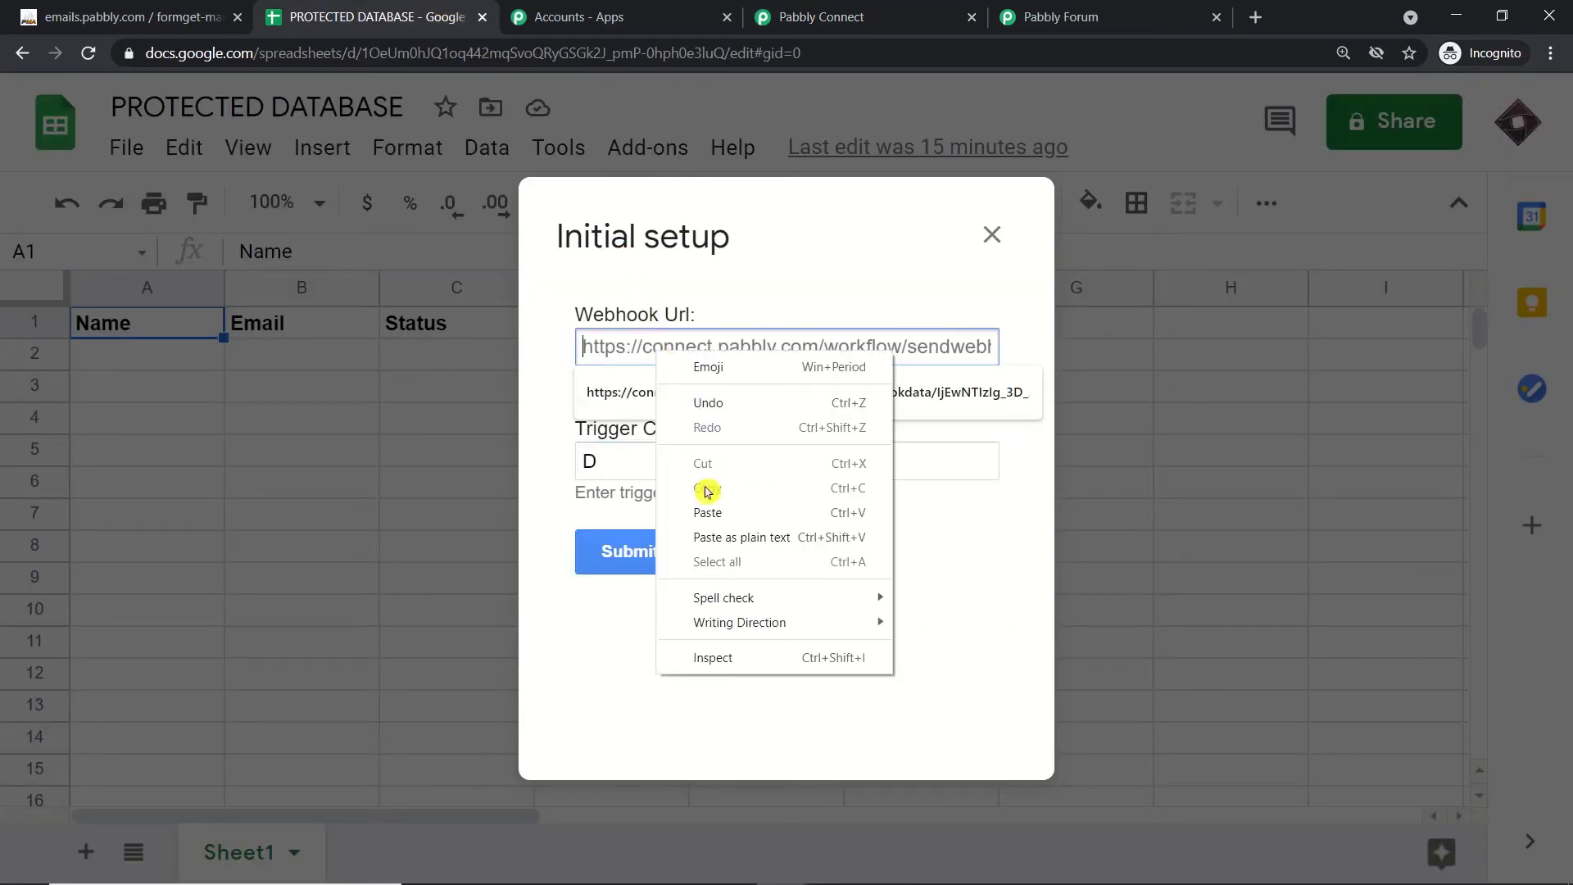
click(708, 516)
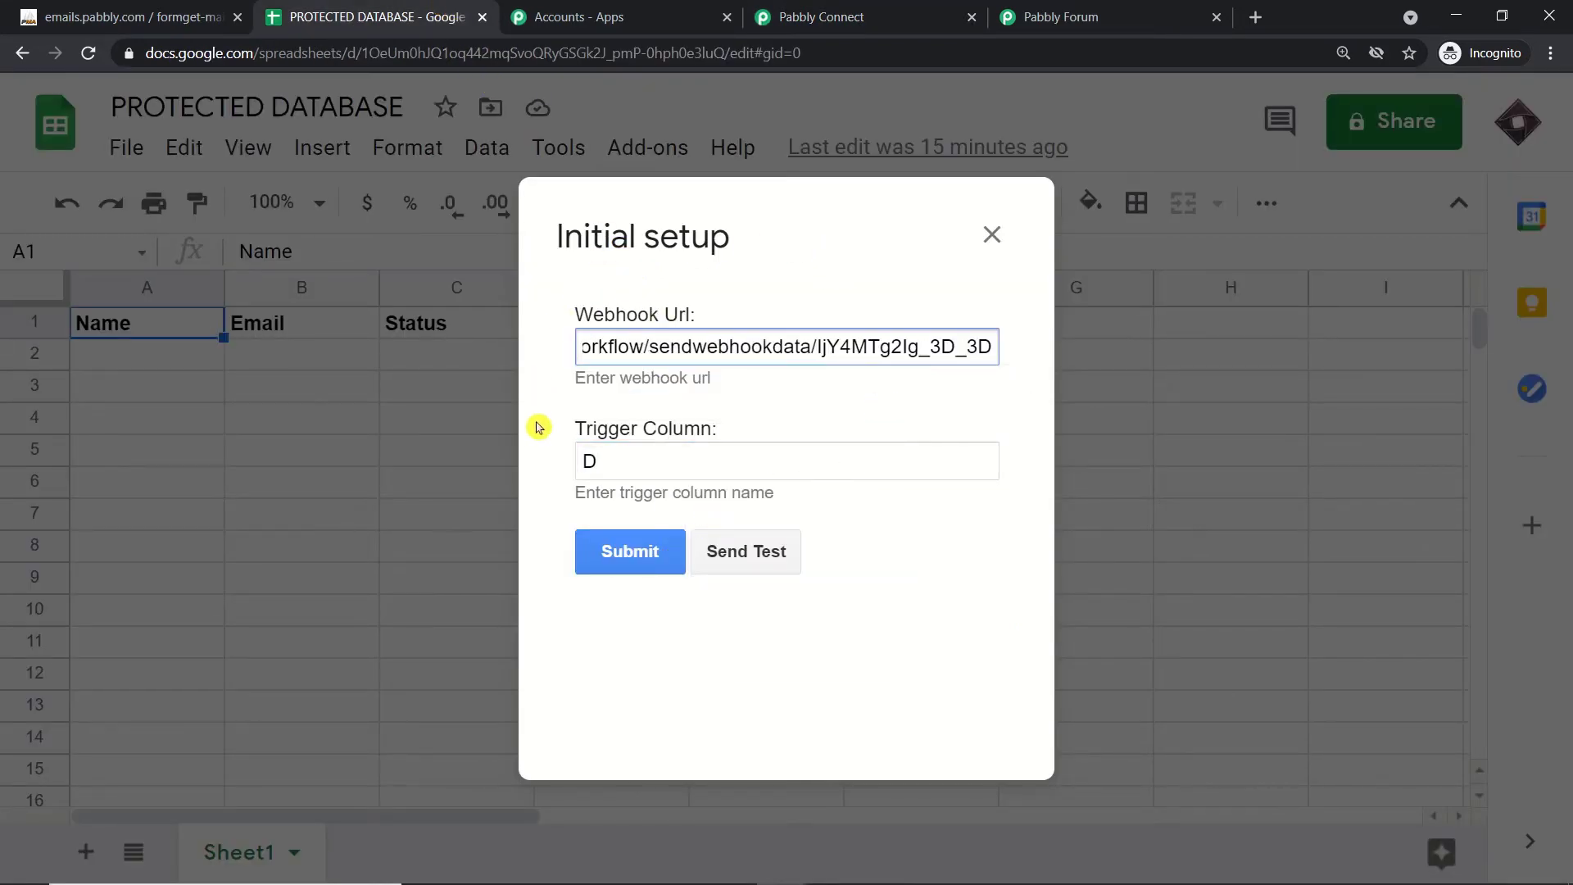
click(629, 562)
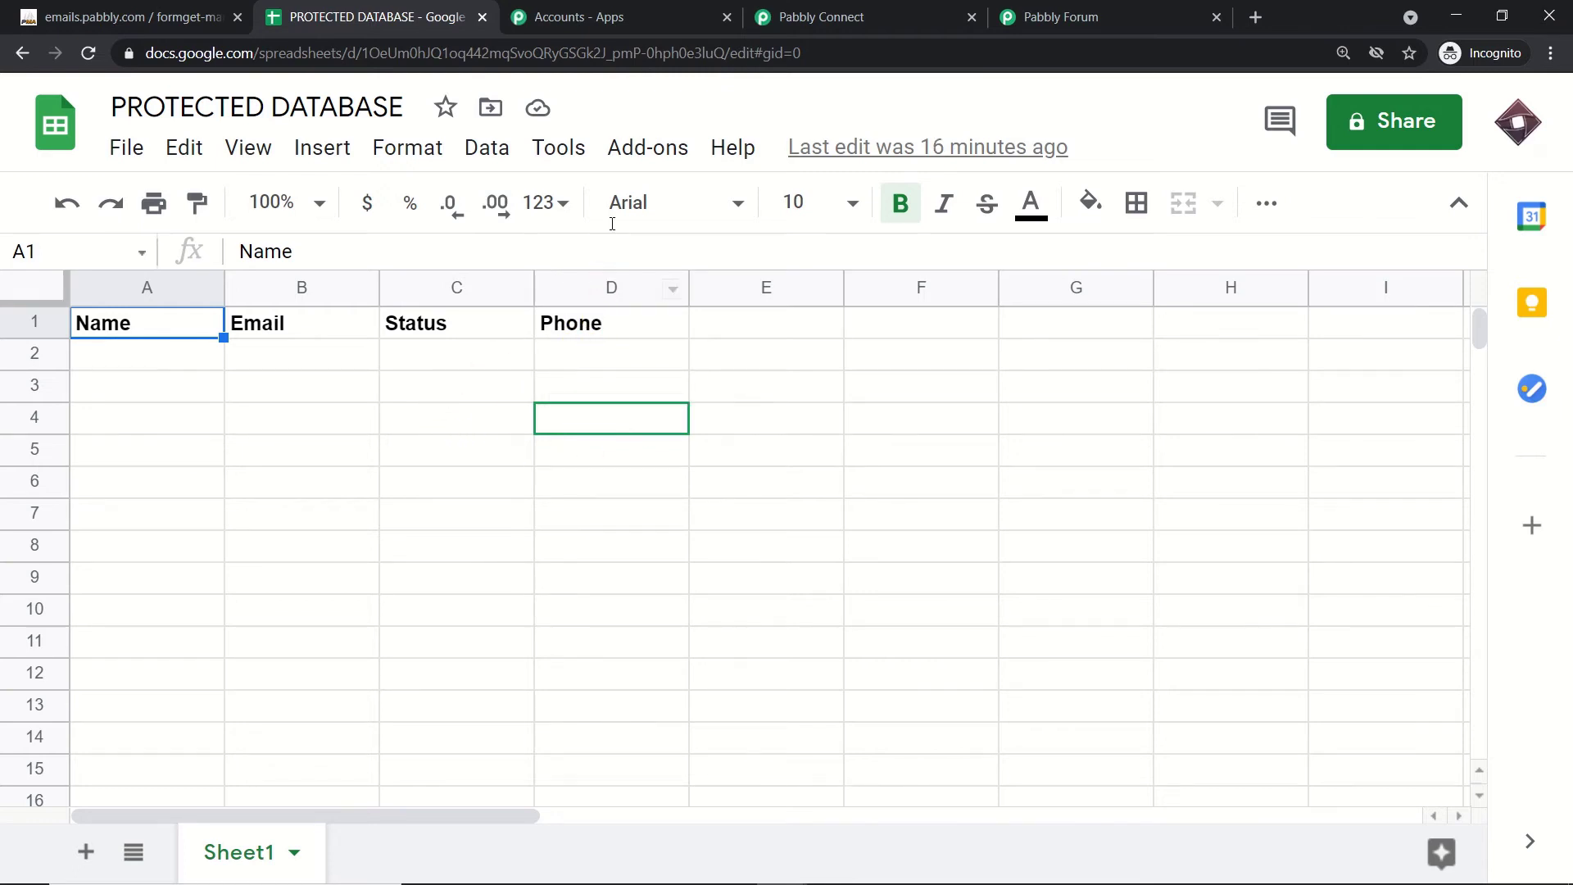
Step: Enable Send On Event in the Pabbly Connect Webhooks add-on and check the workflow awaits a webhook response
click(633, 158)
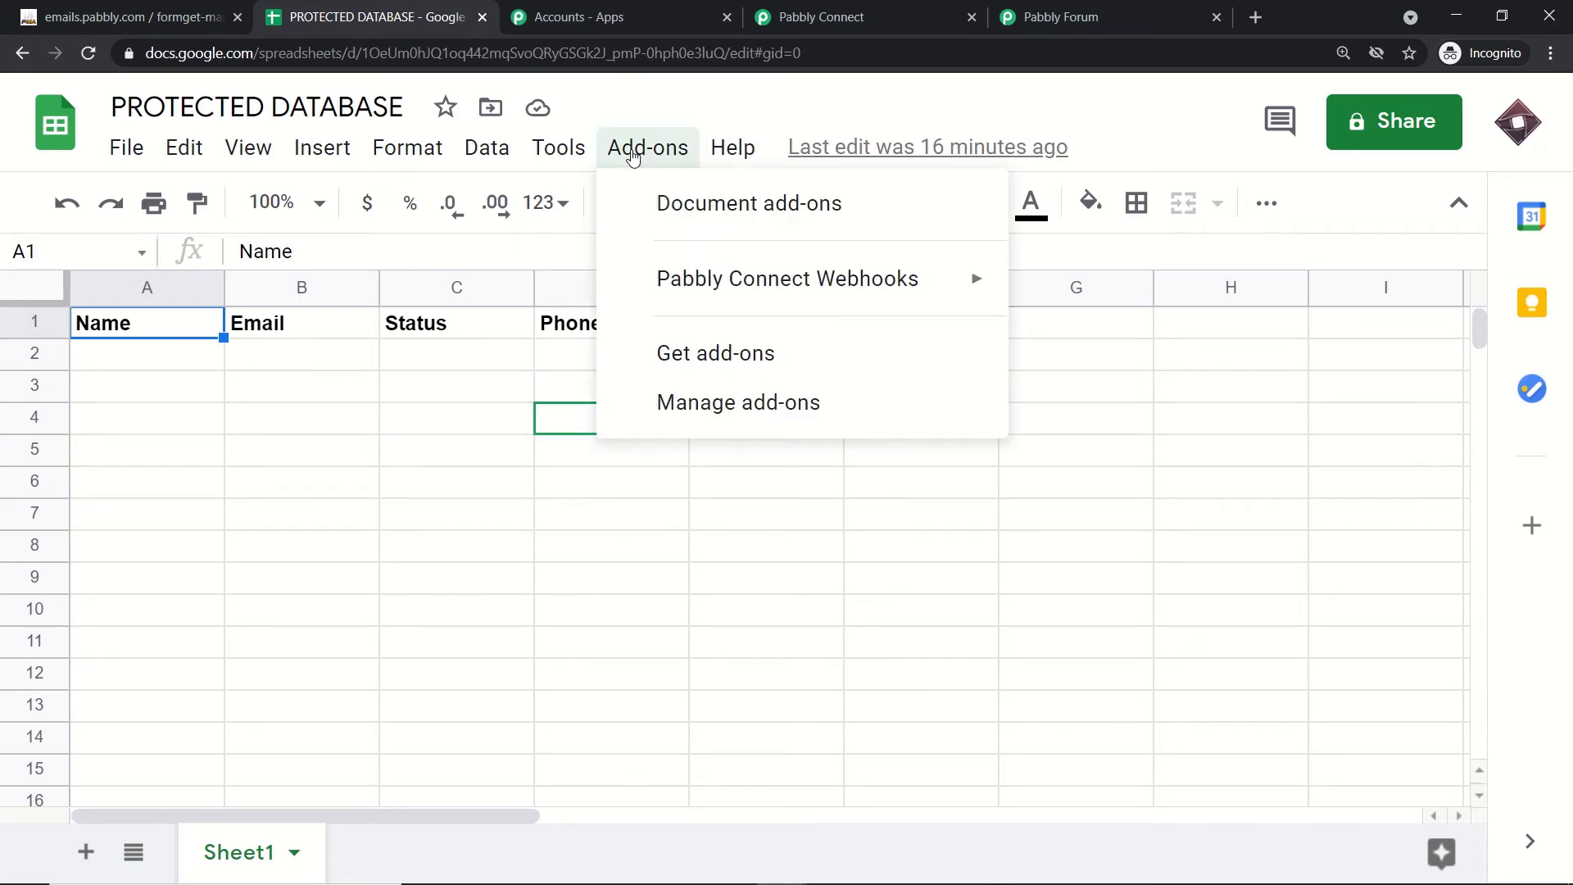
mouse_move(682, 287)
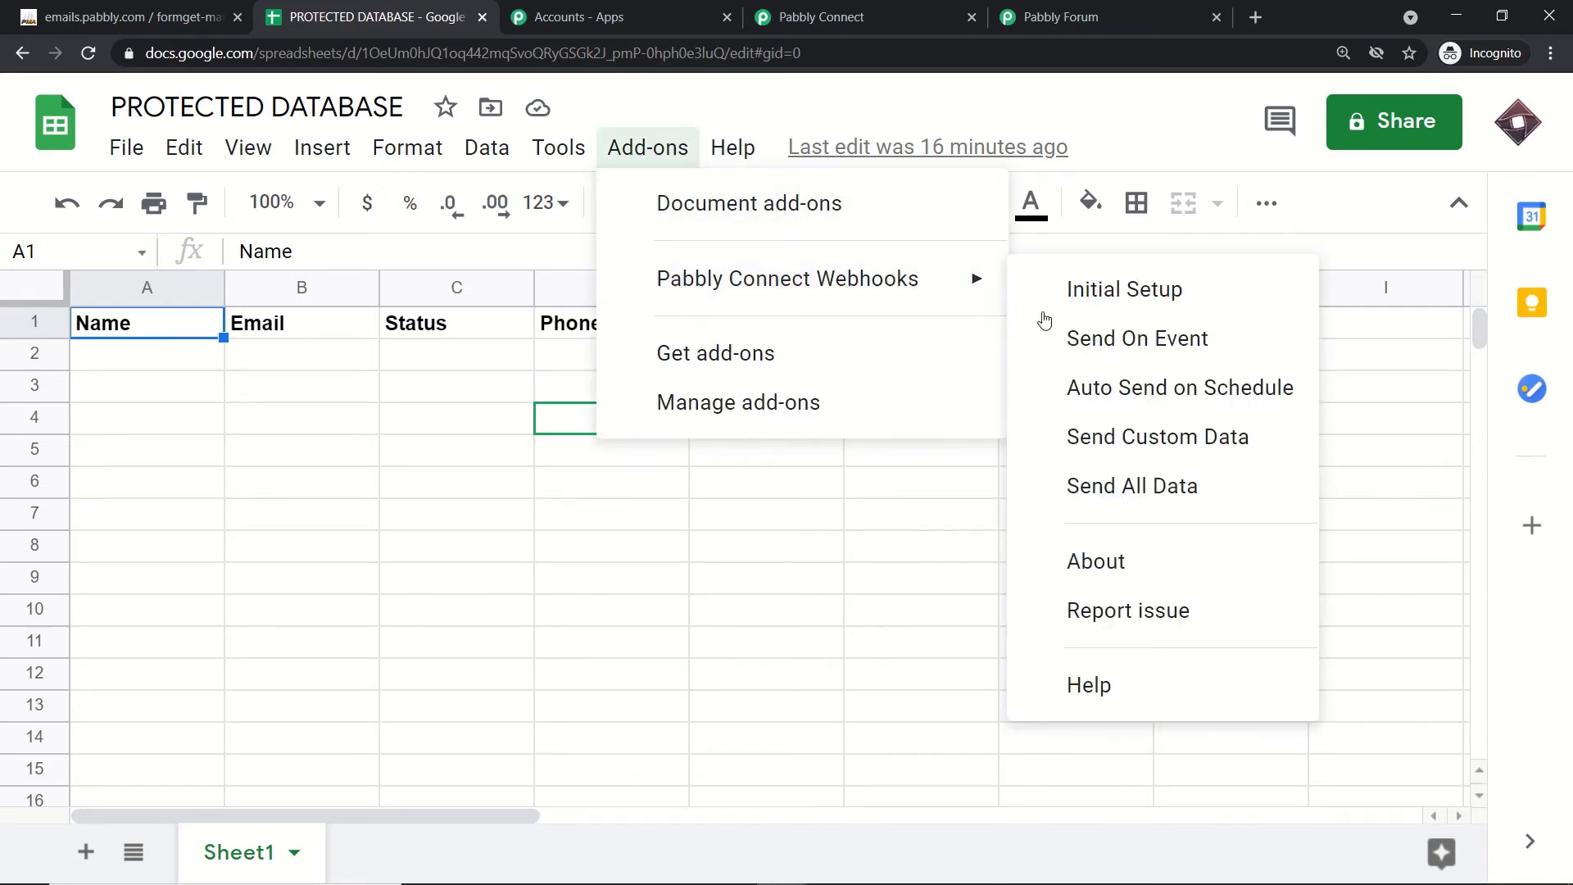
click(1093, 343)
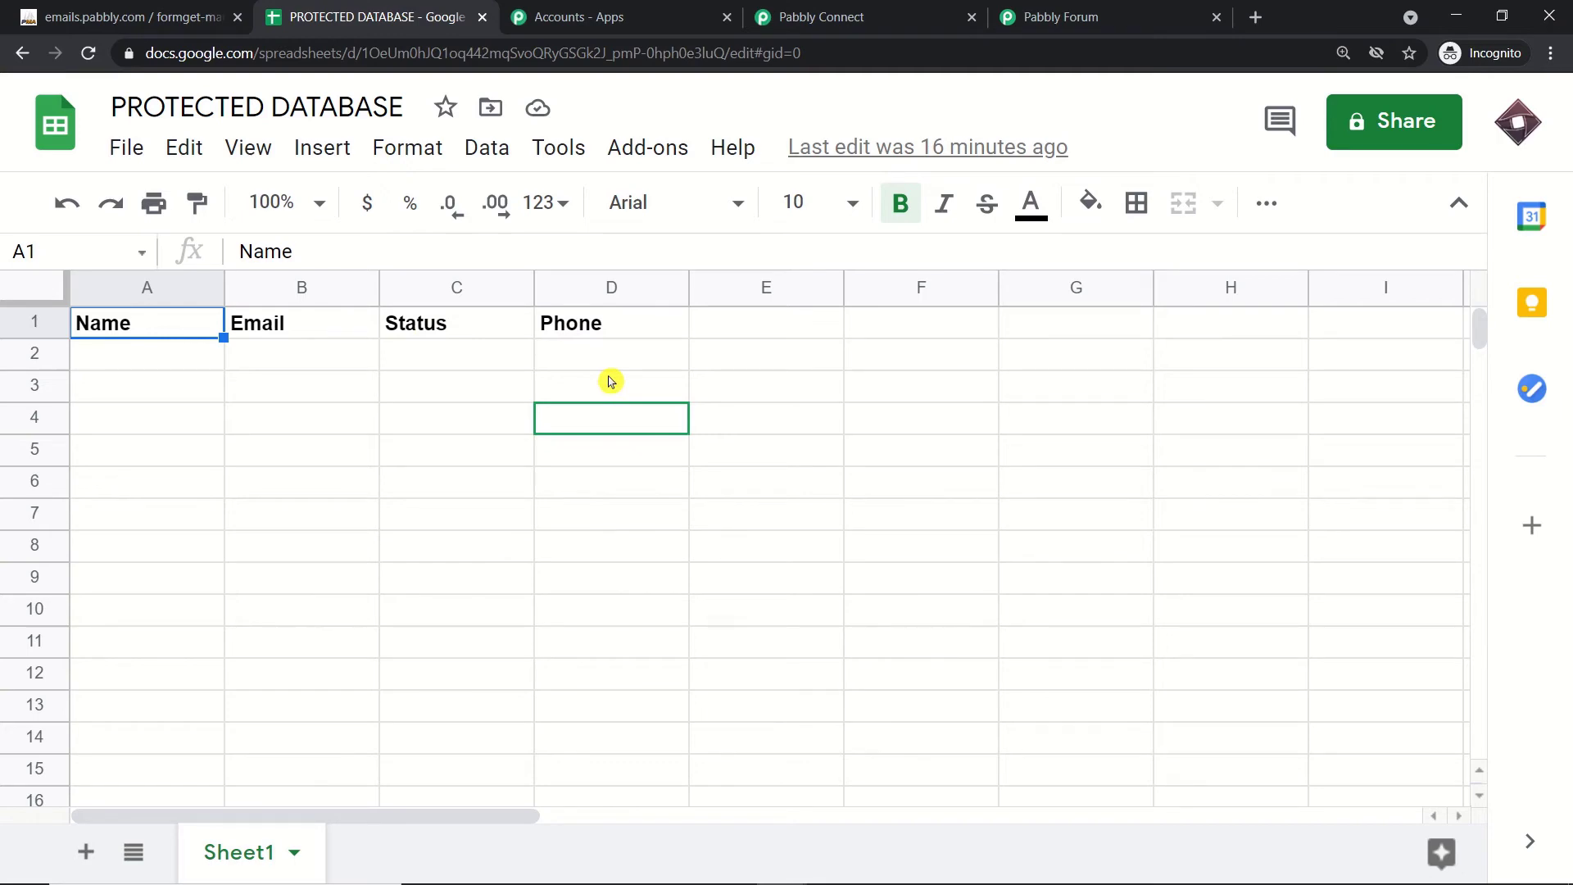
click(843, 20)
scroll(877, 367, down, 5)
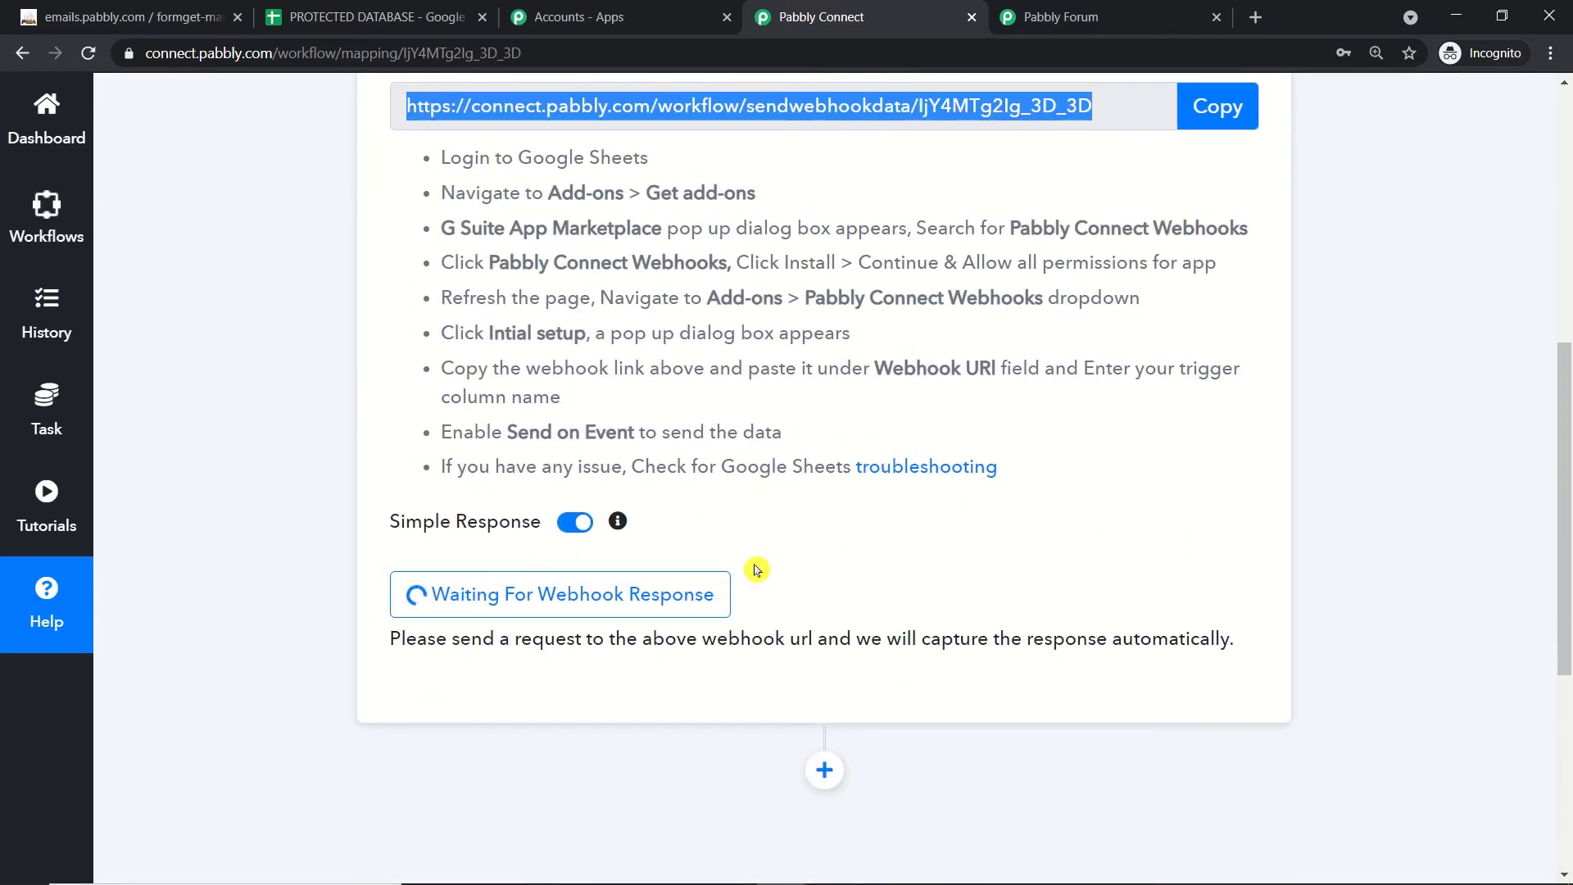
click(357, 13)
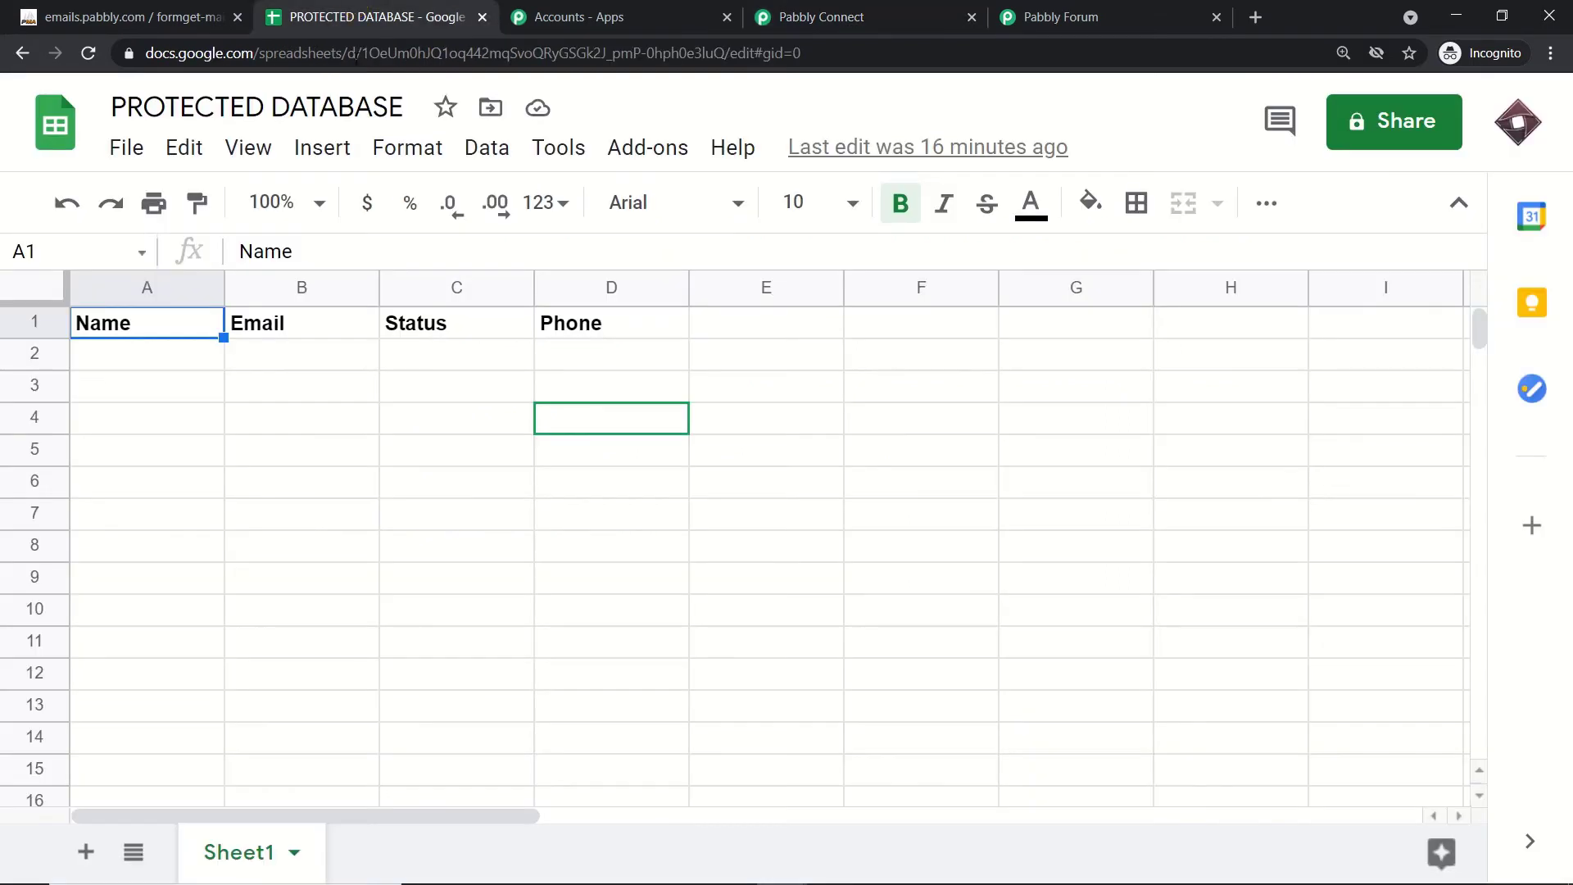
Step: Fill row 2 with the contact's name, e-mail address, Paid status and phone number
click(146, 360)
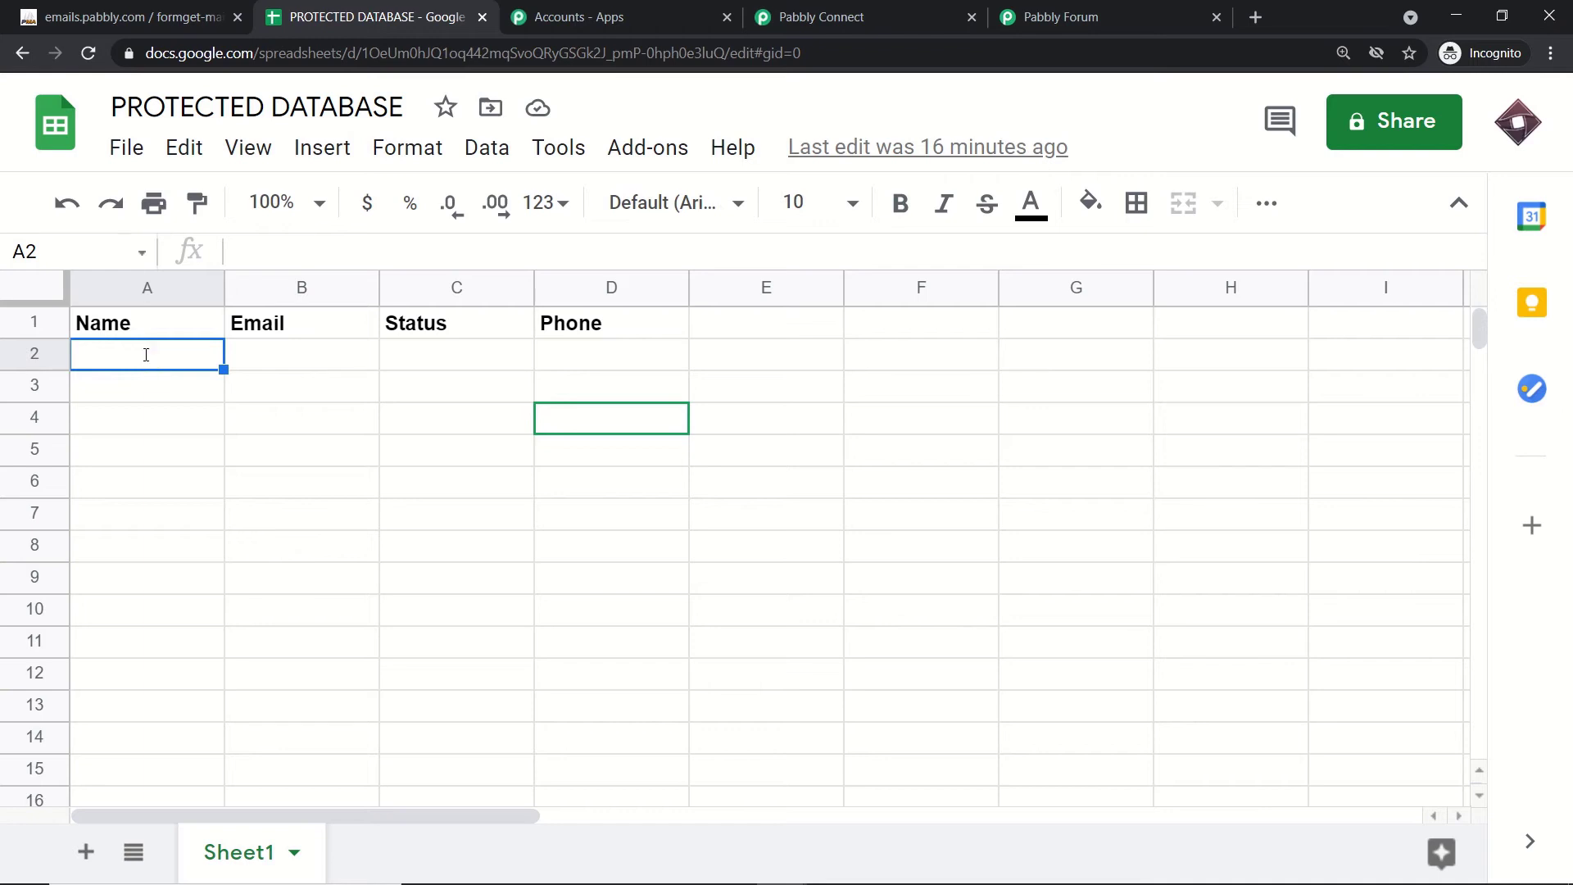
text(Donald)
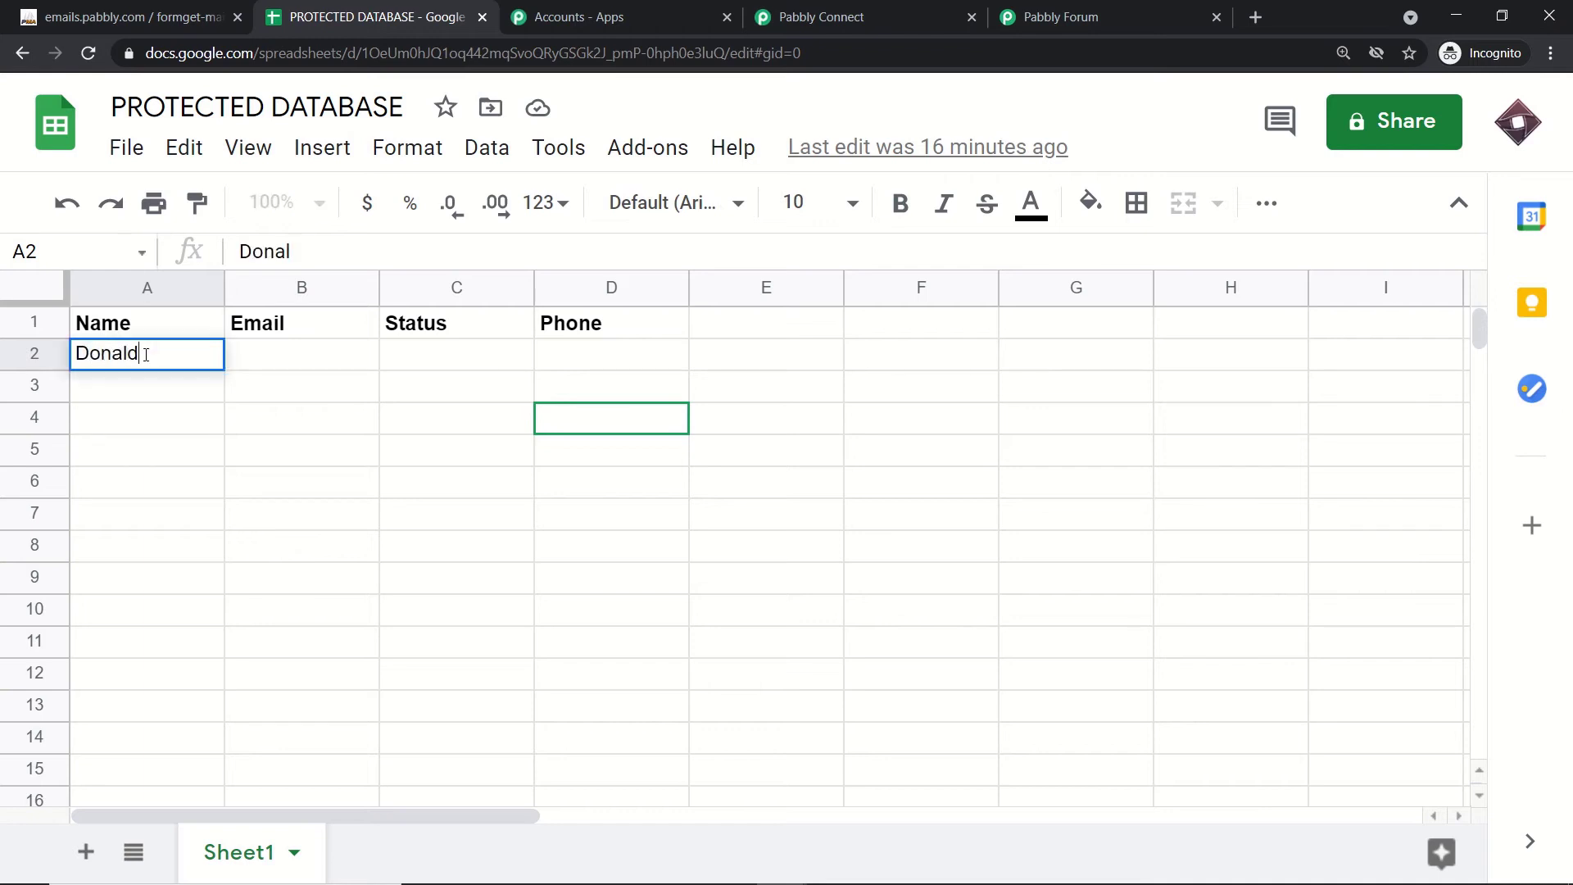
click(272, 362)
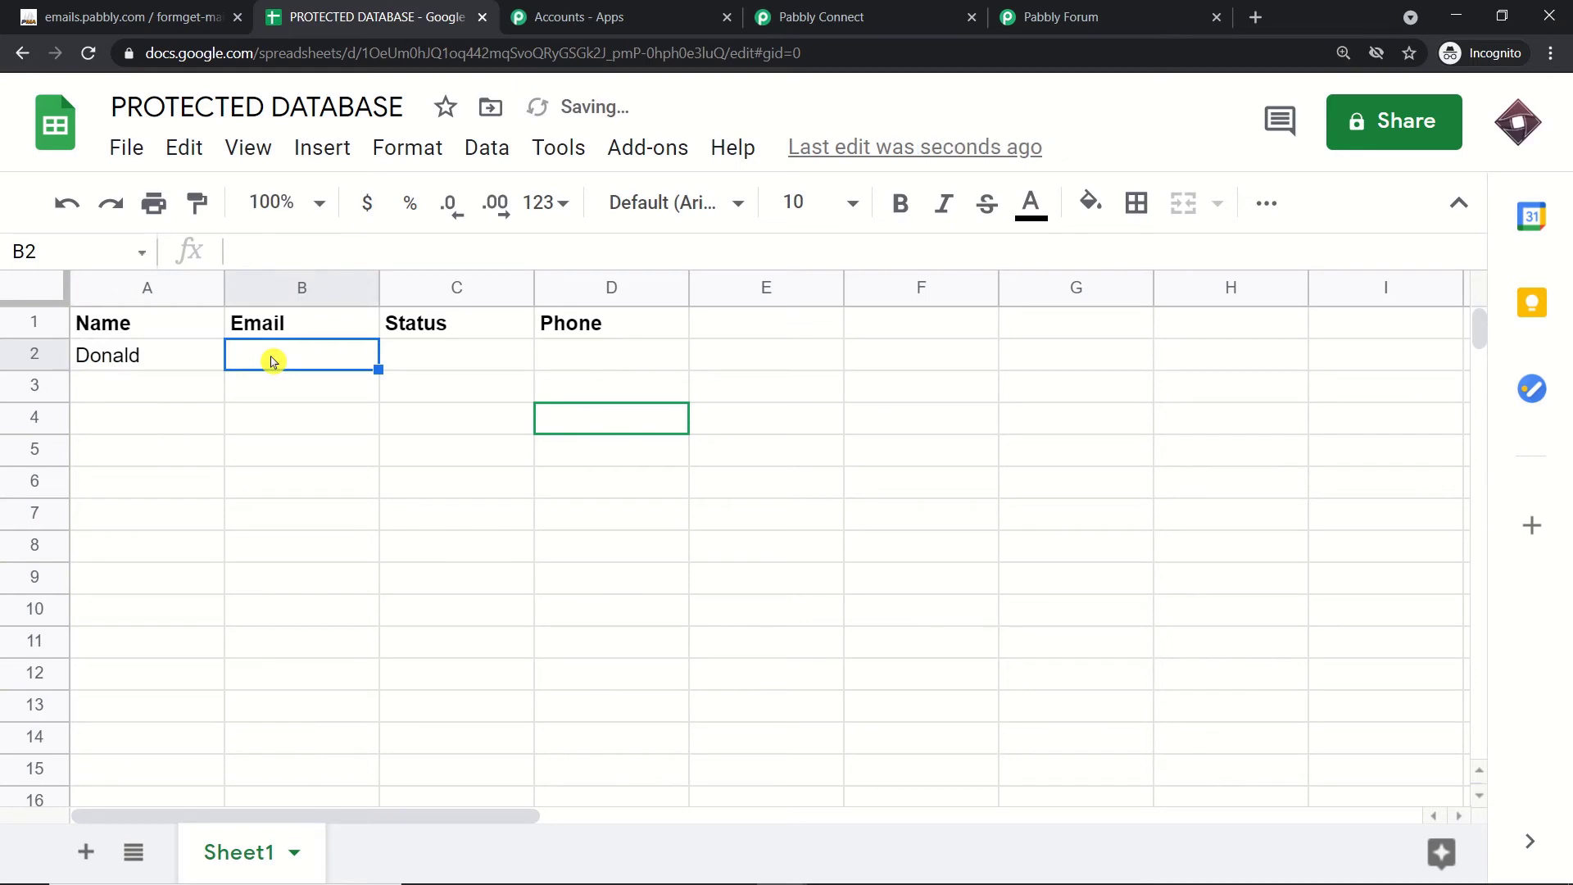
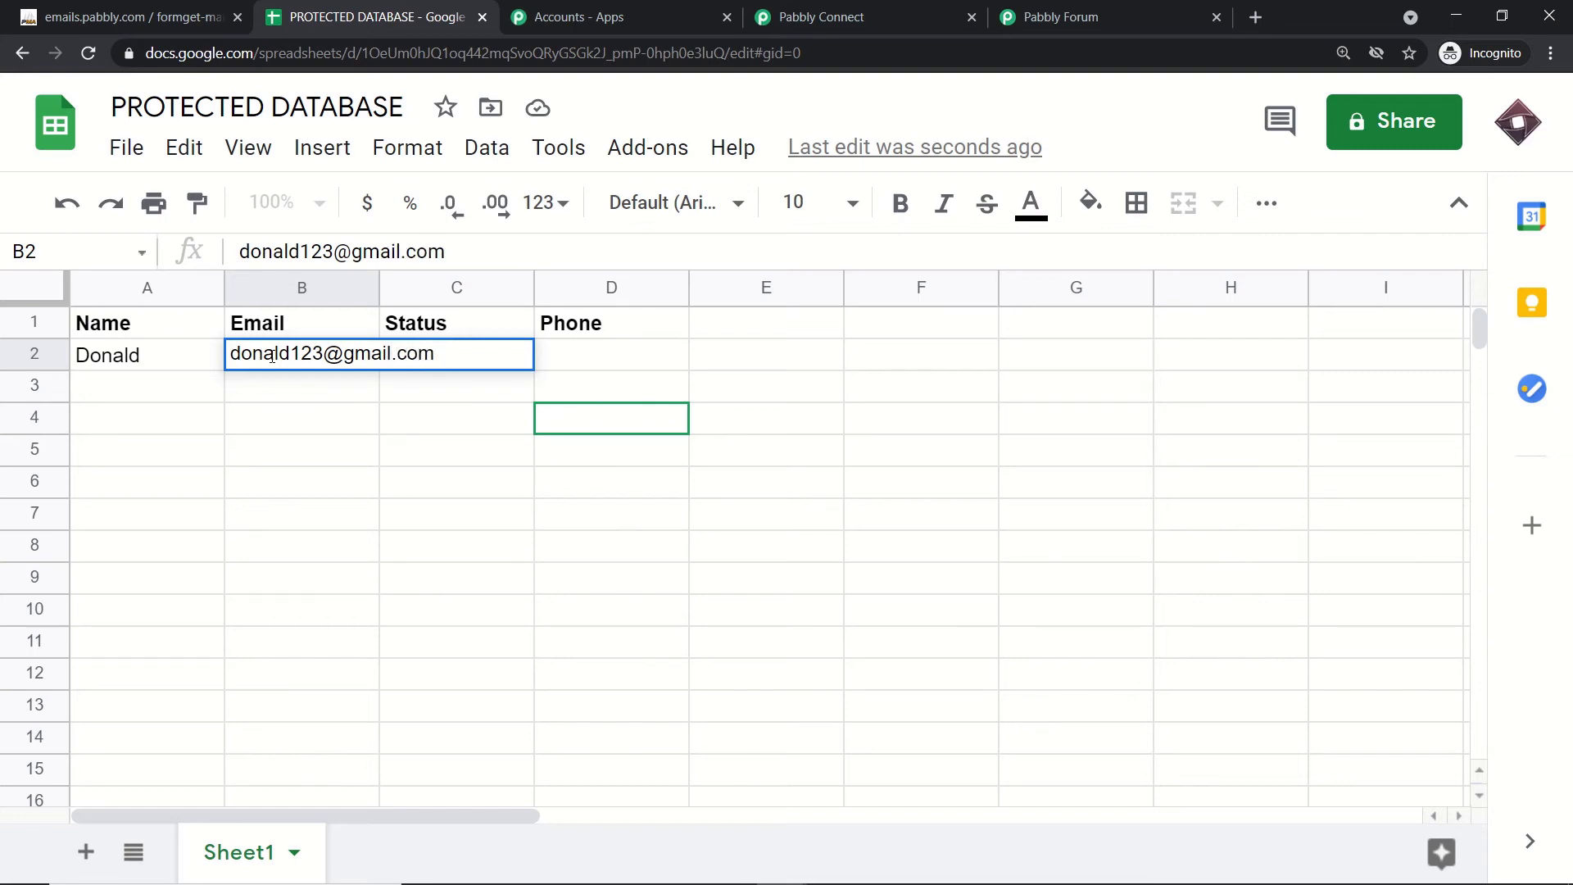
key(Return)
click(450, 357)
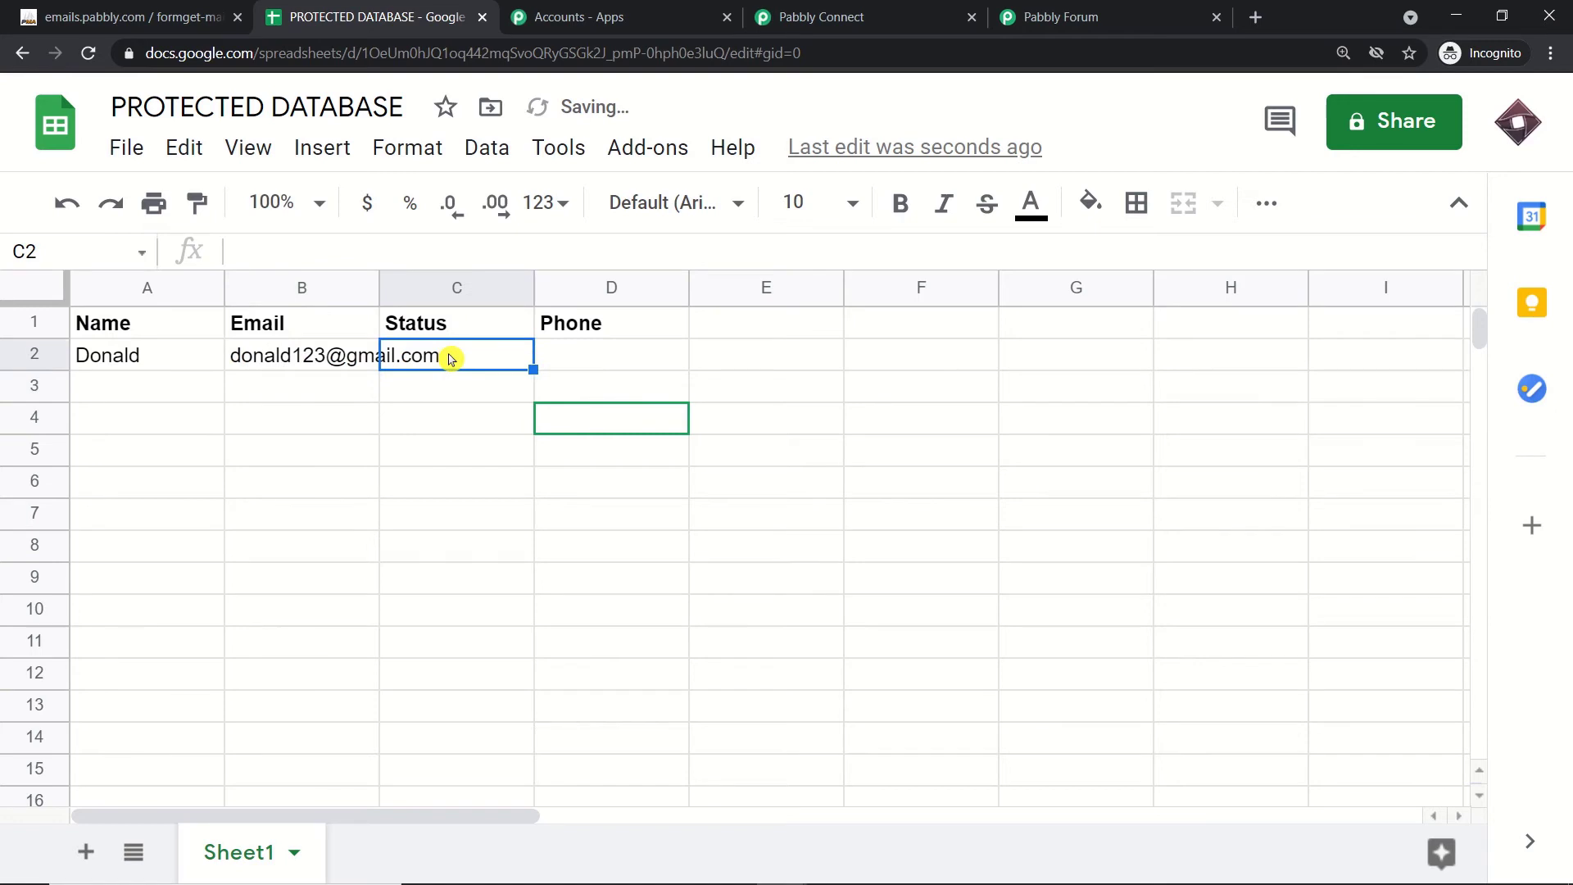
text(Paid)
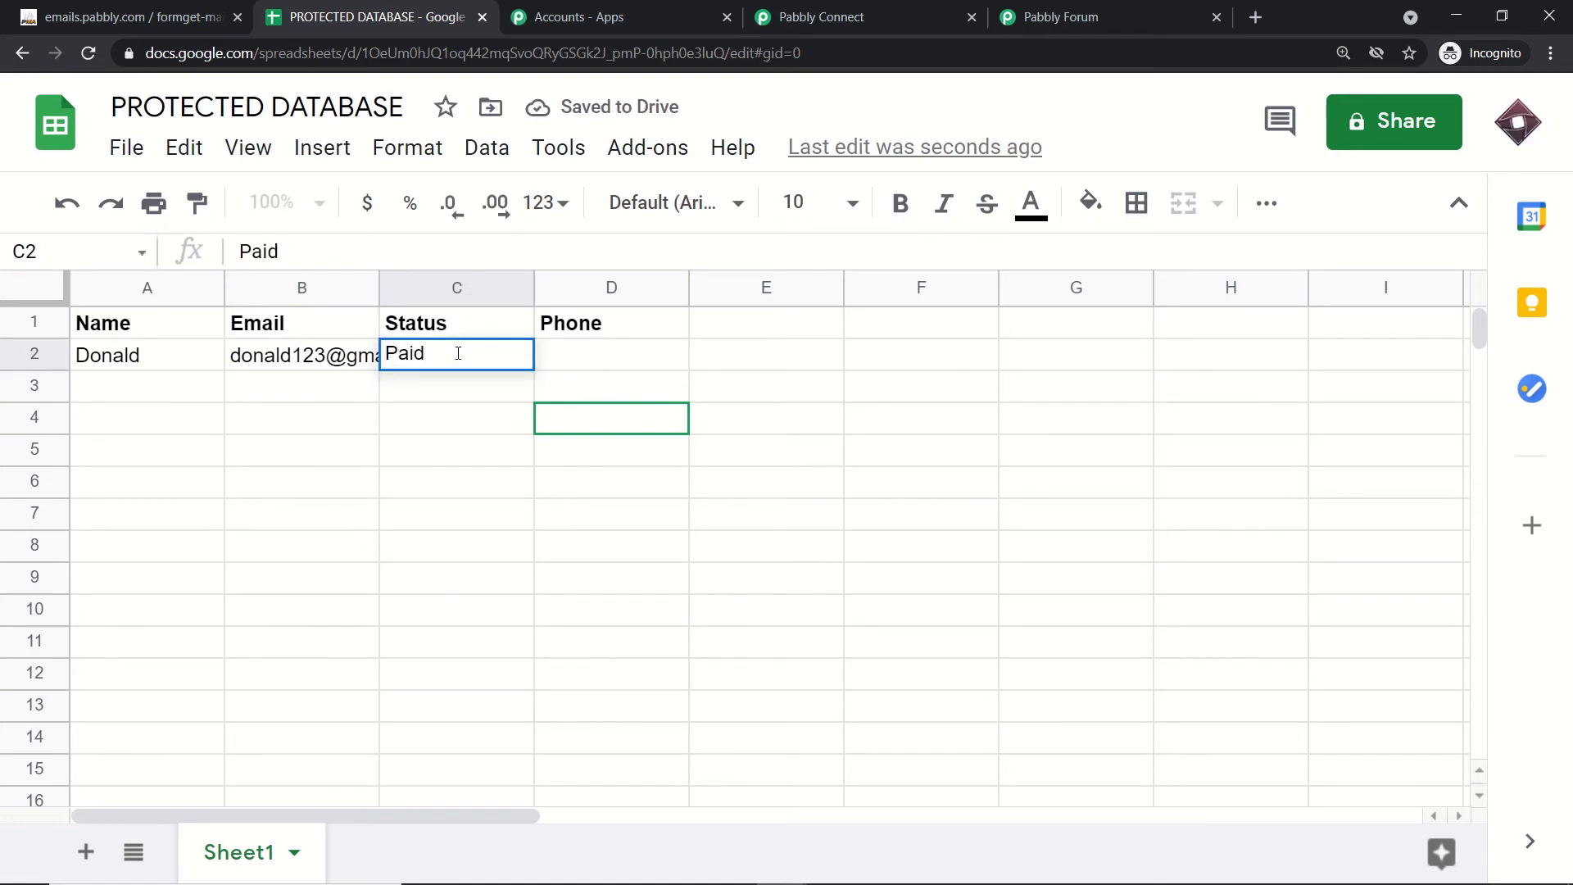
click(594, 365)
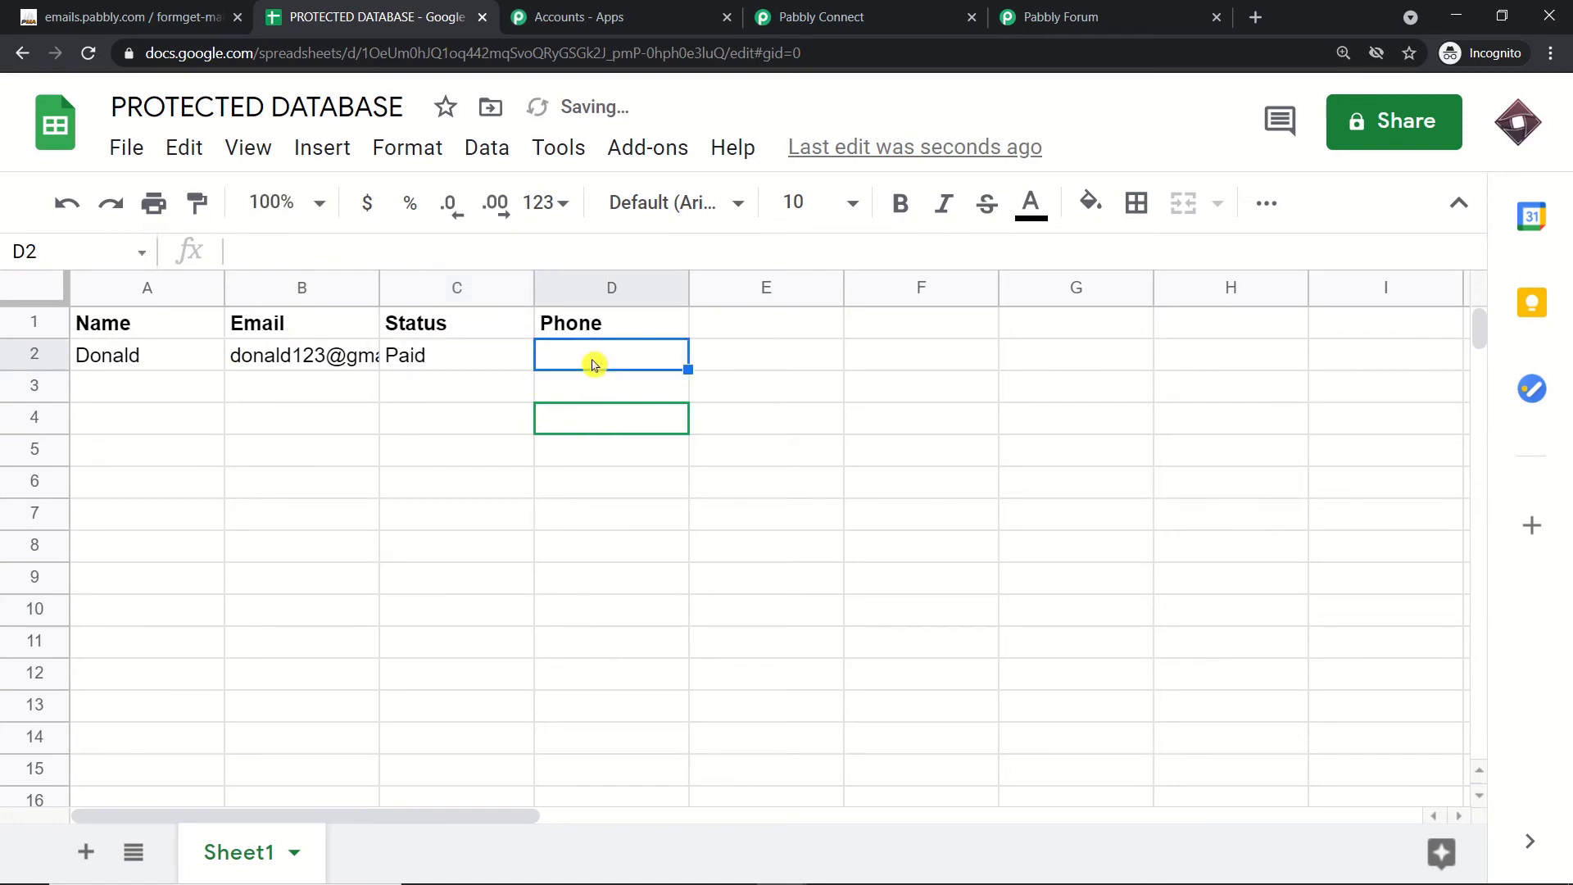
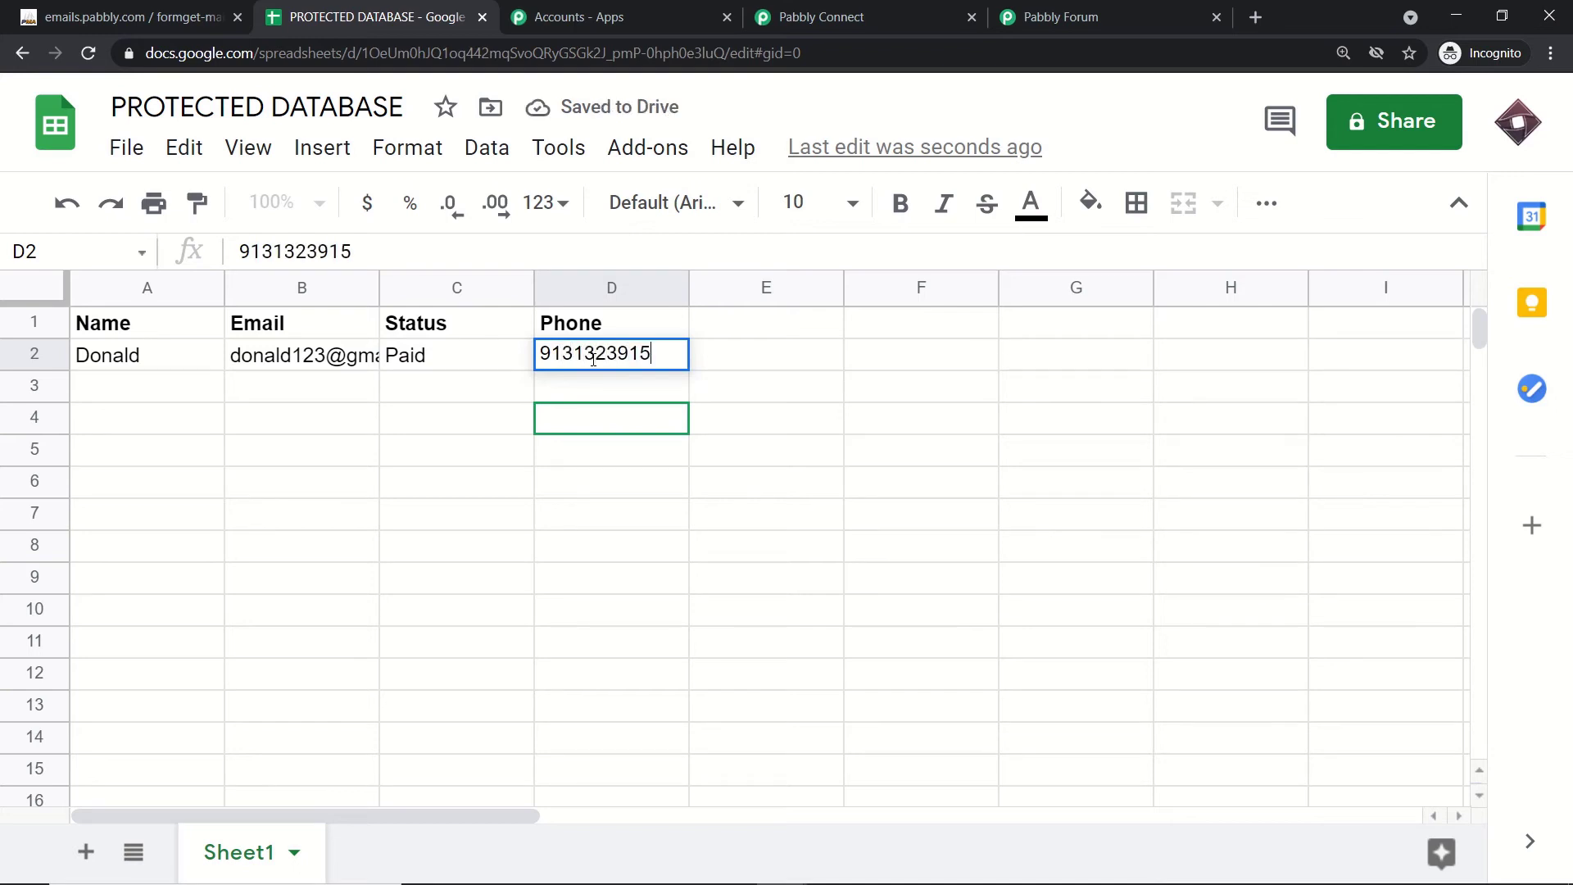
click(413, 447)
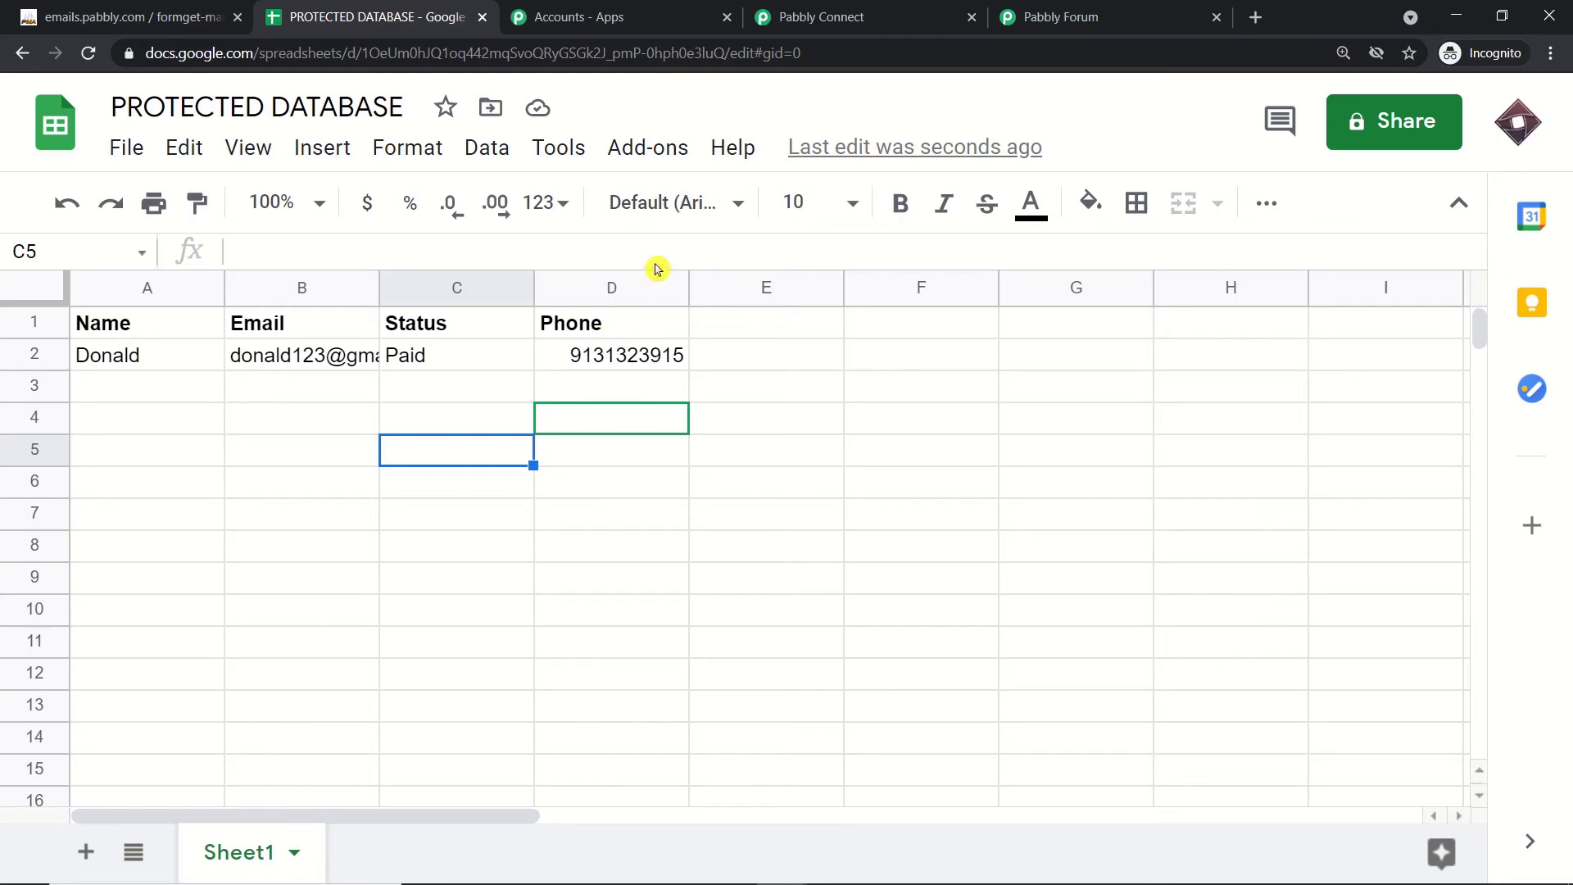
click(818, 10)
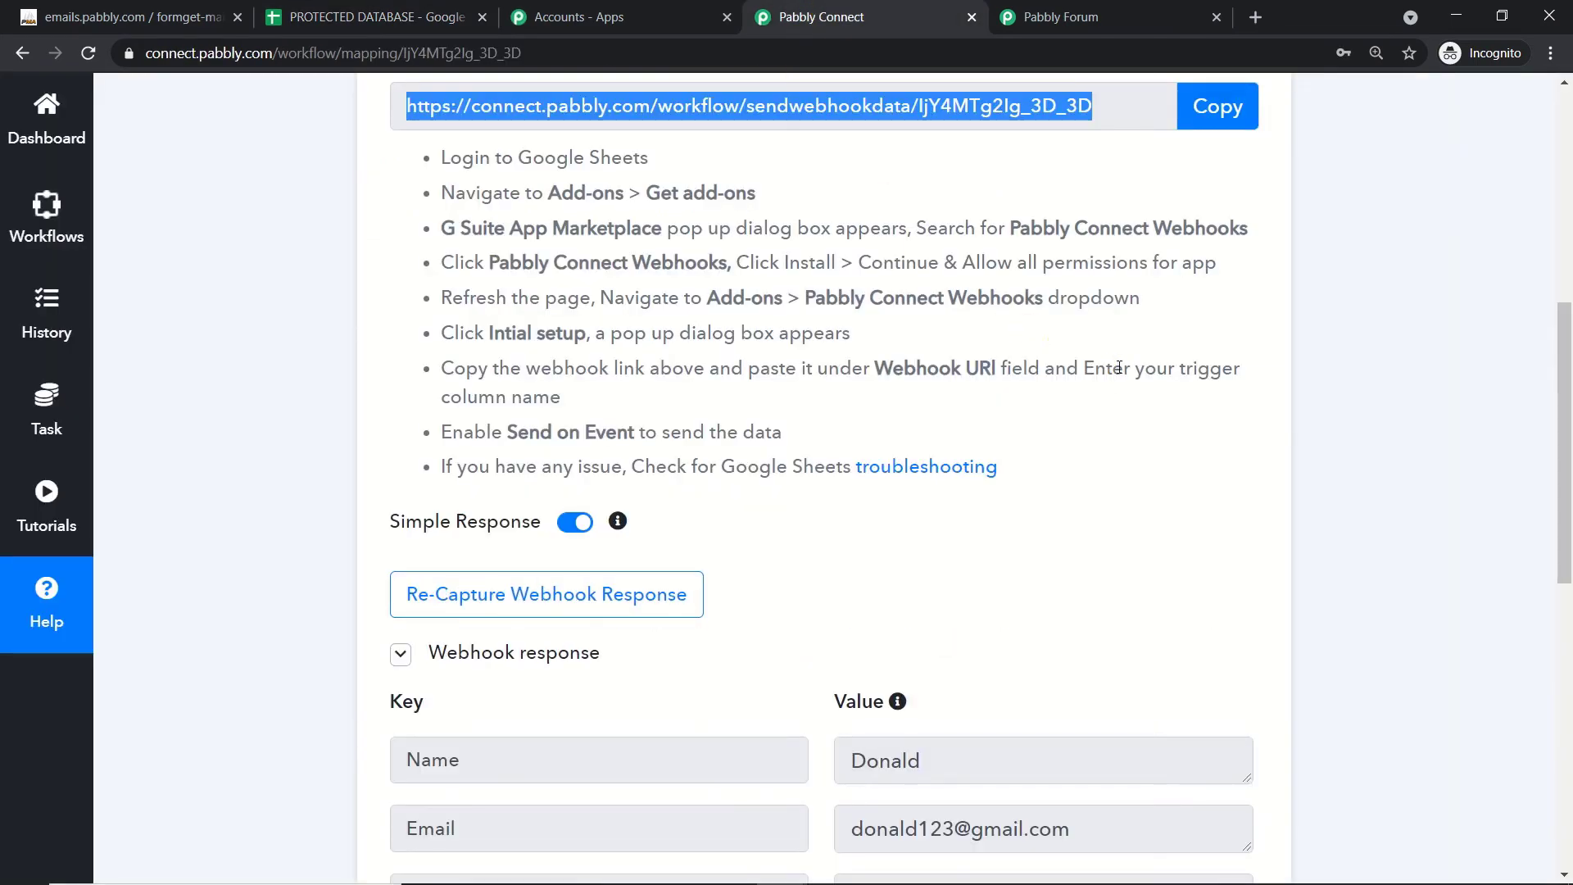
Step: Scroll to the captured webhook response showing Name, Email, Status 'Paid' and Phone
scroll(1117, 369, down, 6)
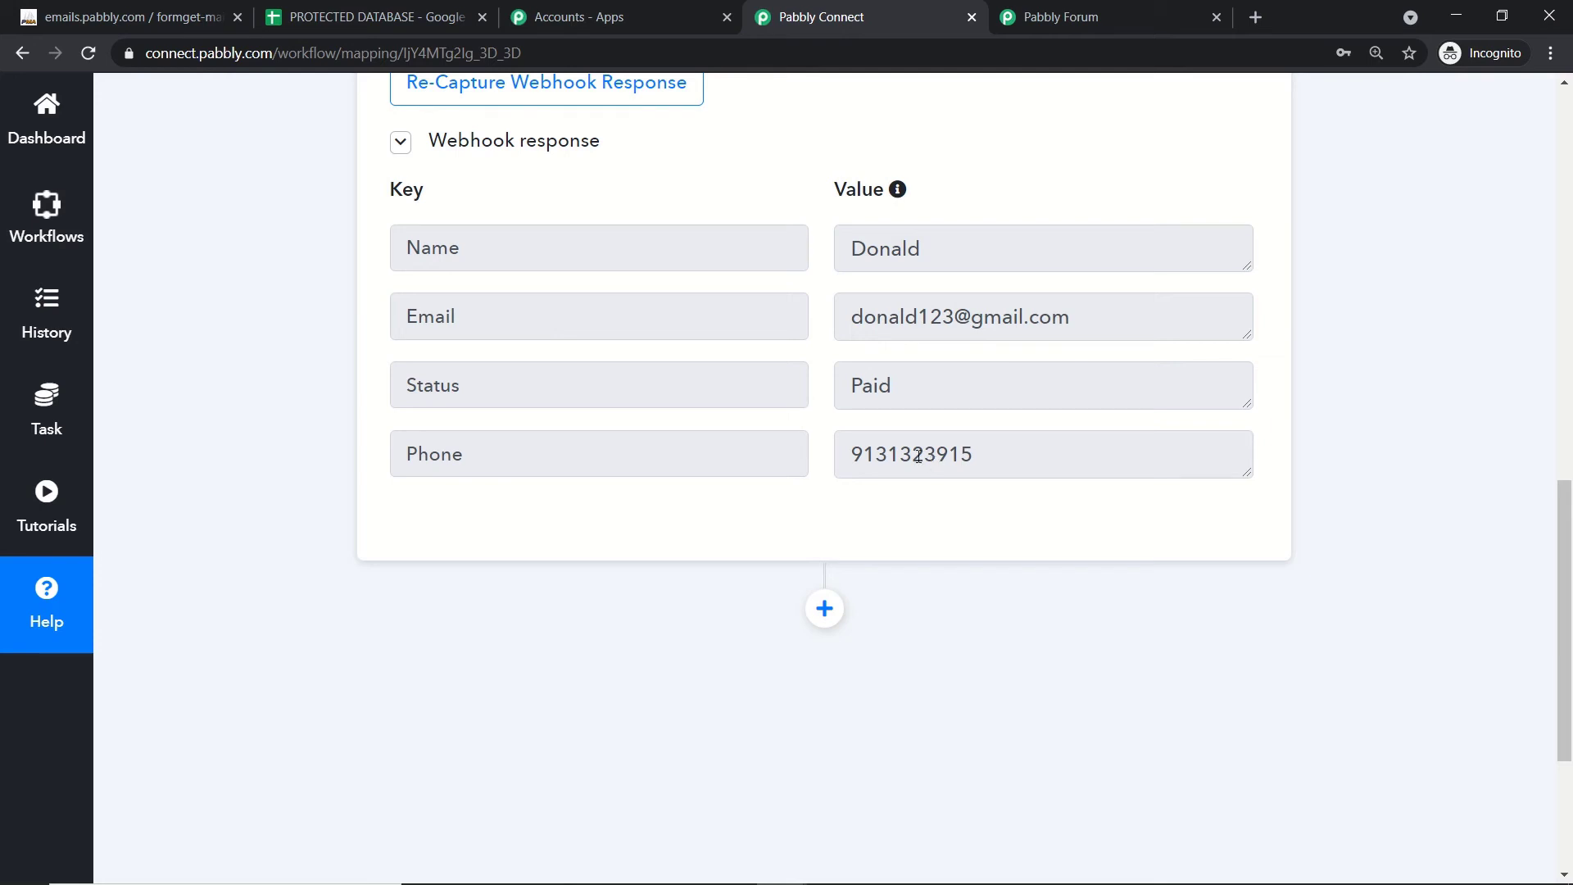
scroll(918, 456, down, 3)
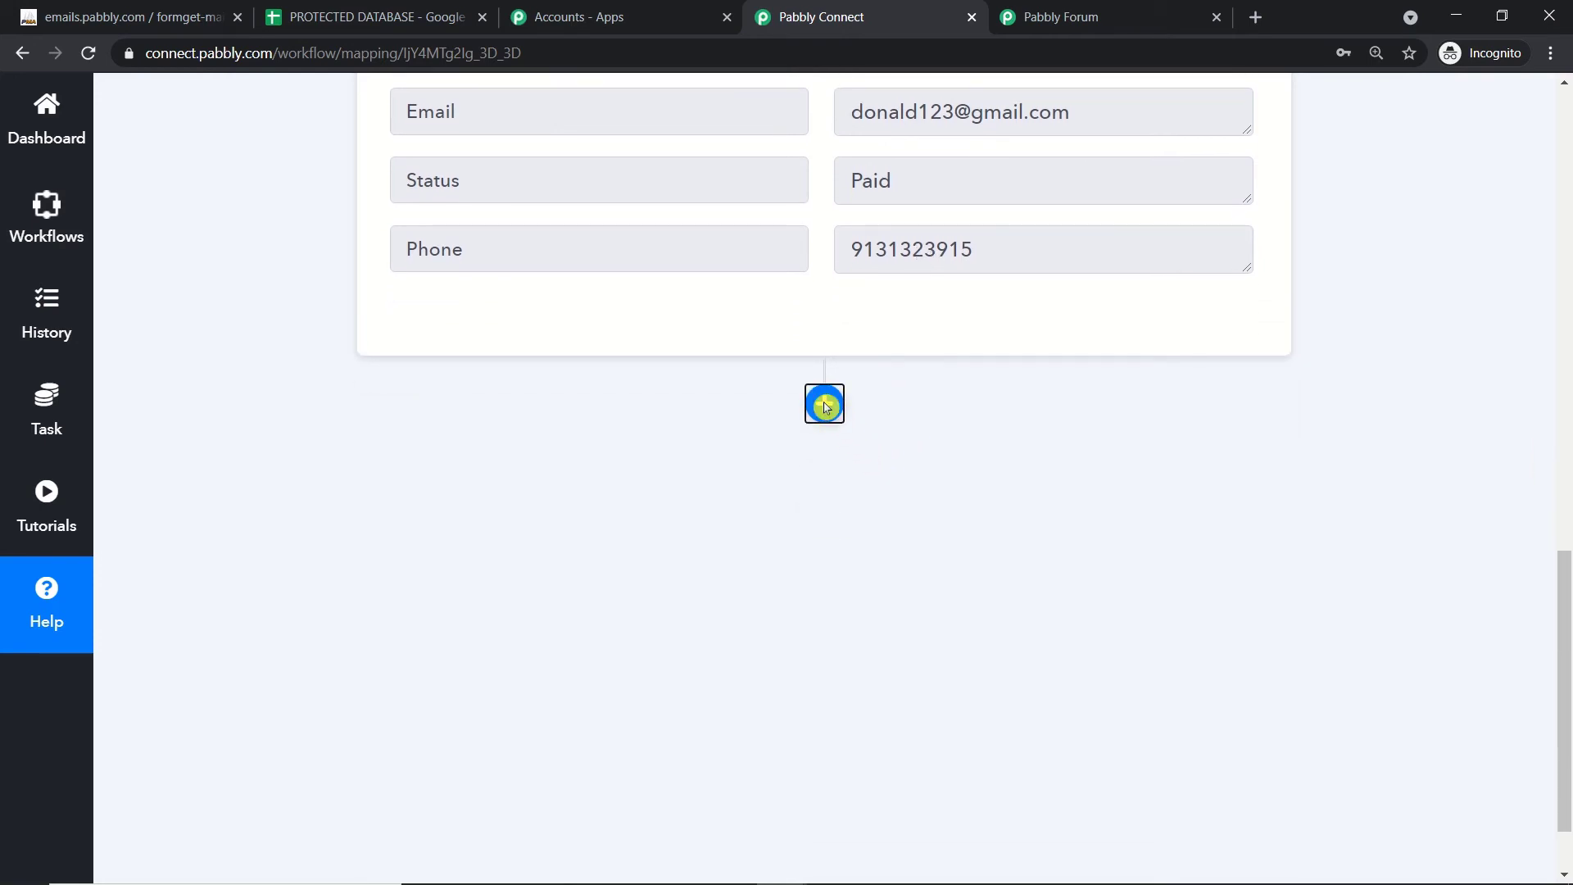
Step: Add an action step after the trigger and choose MySQL (Beta) as its app
click(824, 404)
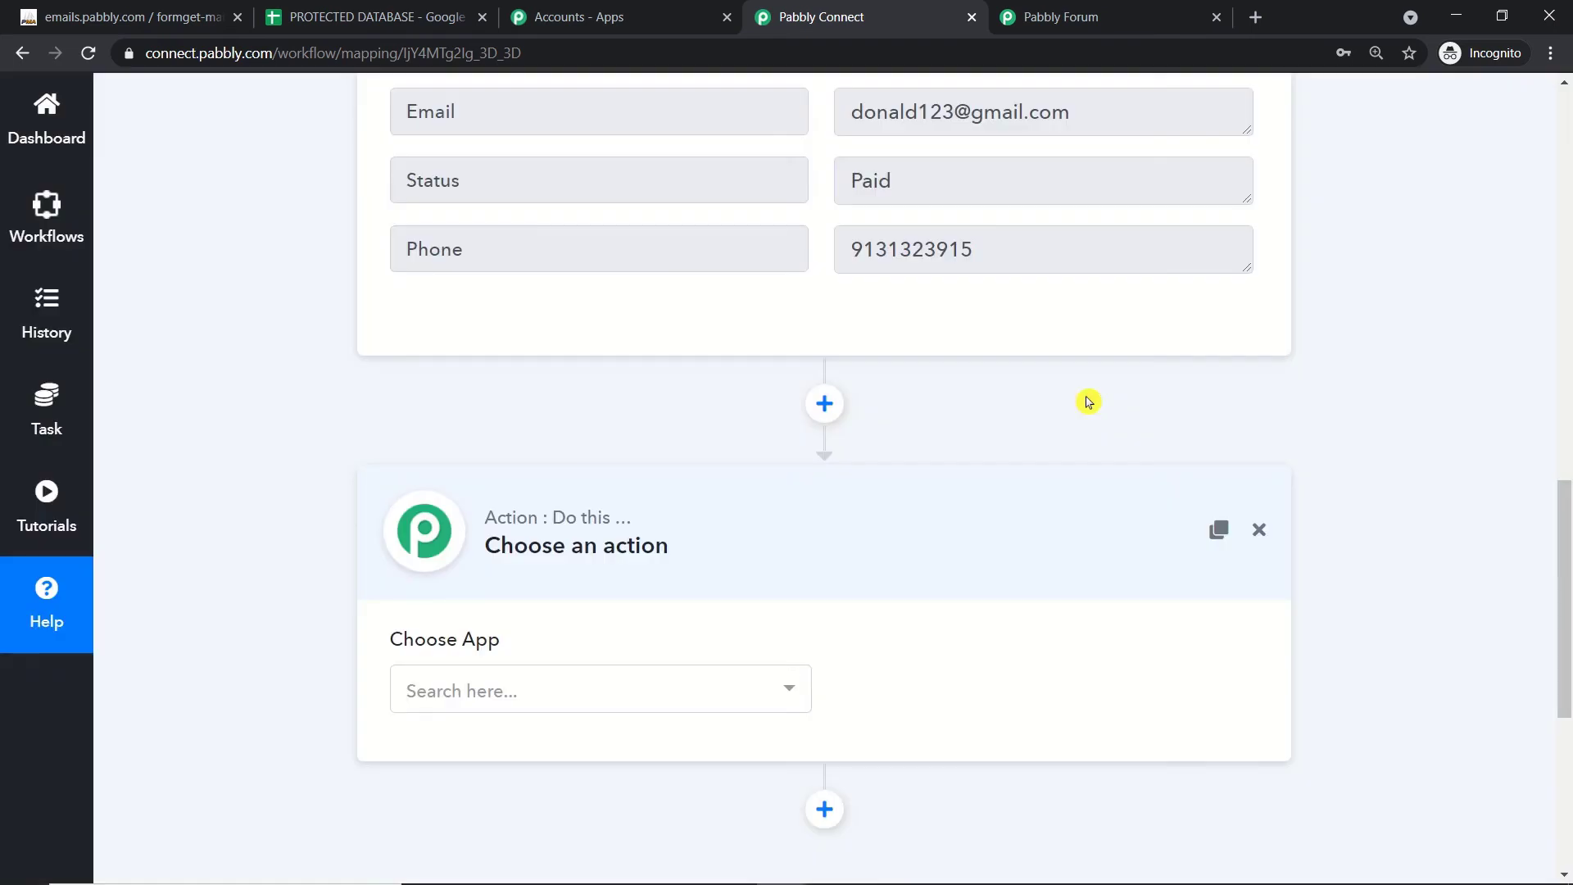
scroll(1025, 433, down, 3)
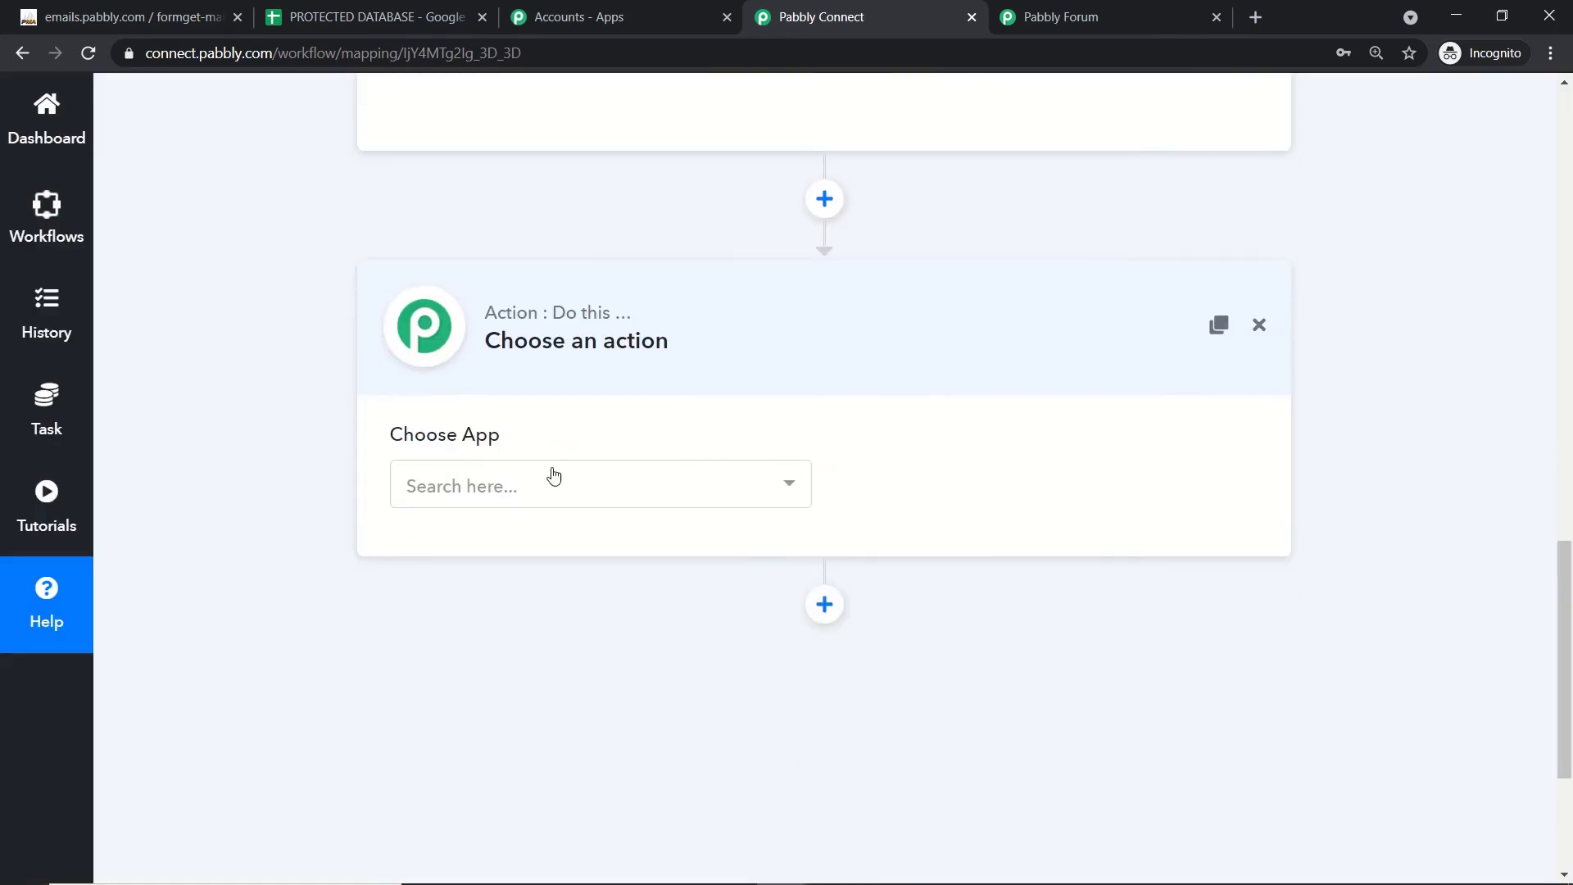
click(554, 483)
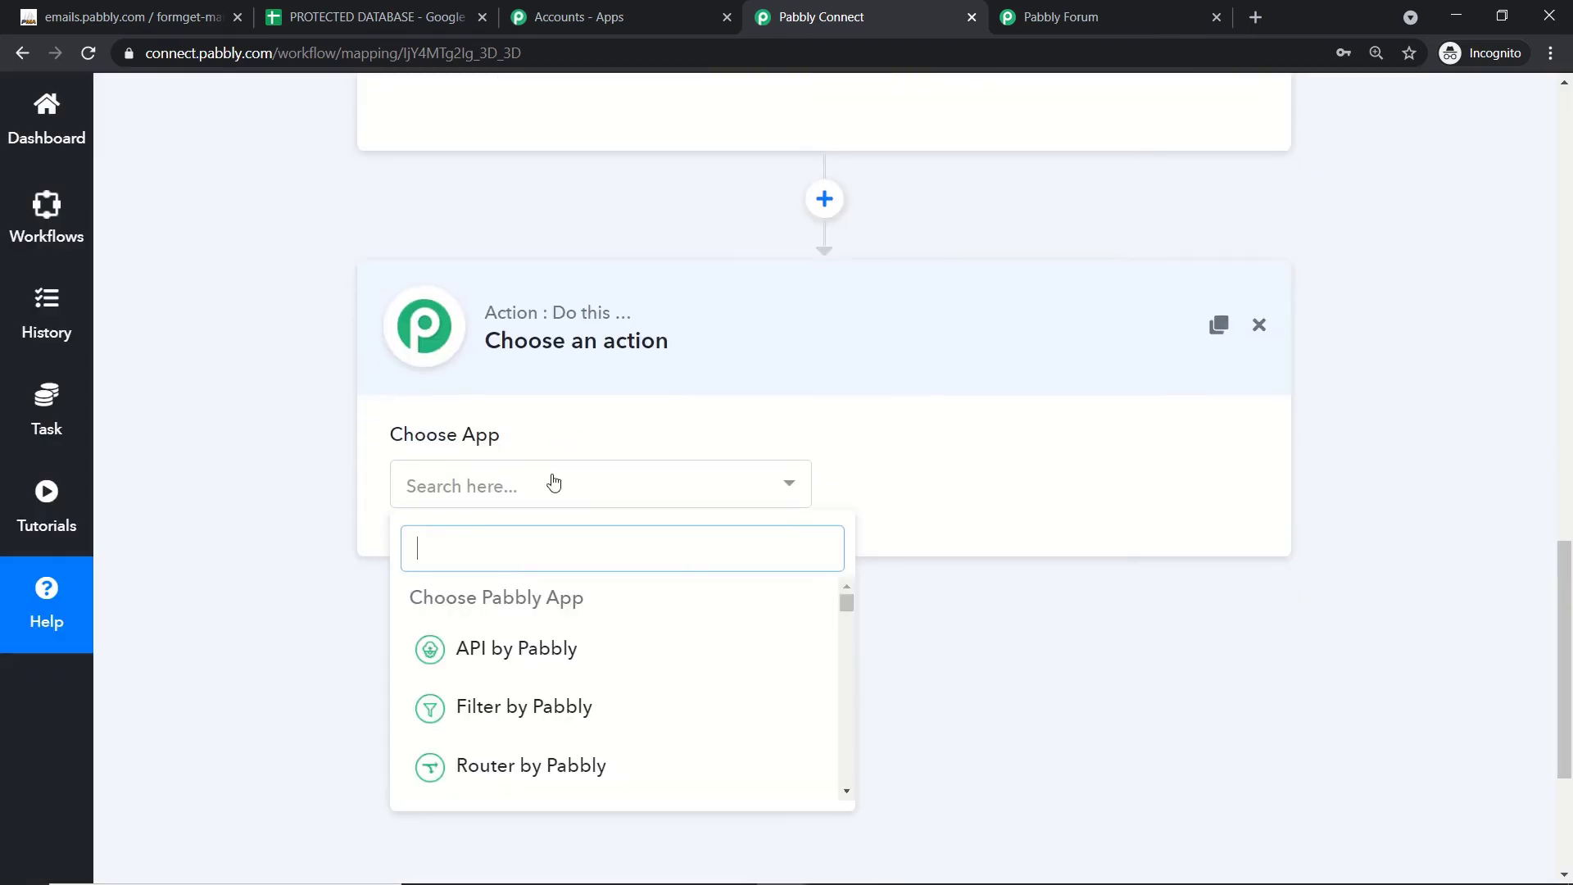
text(m)
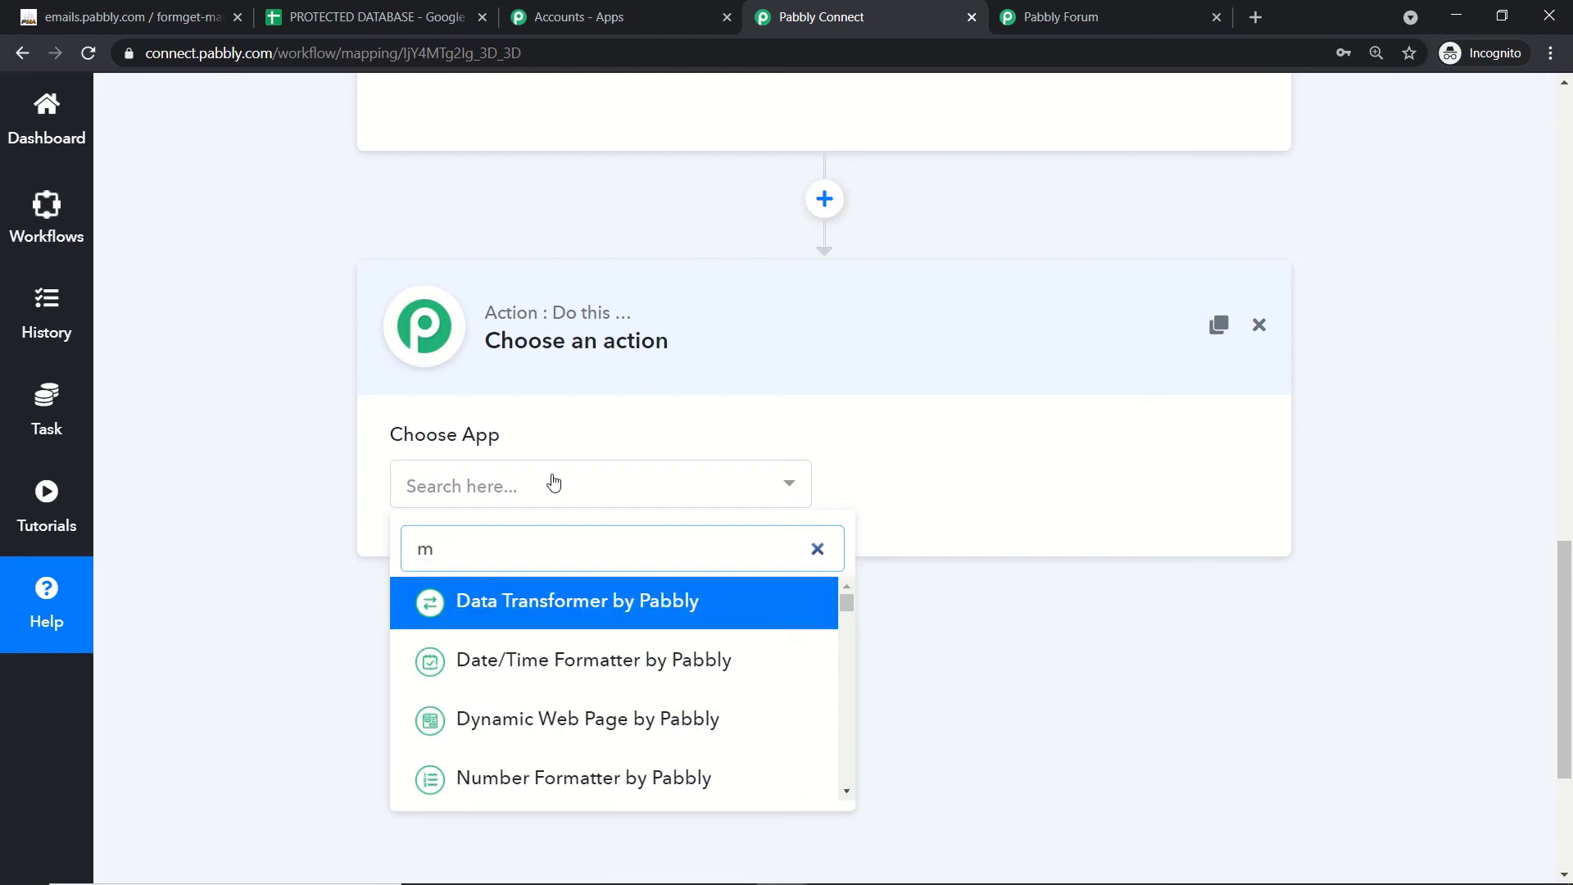
text(ys)
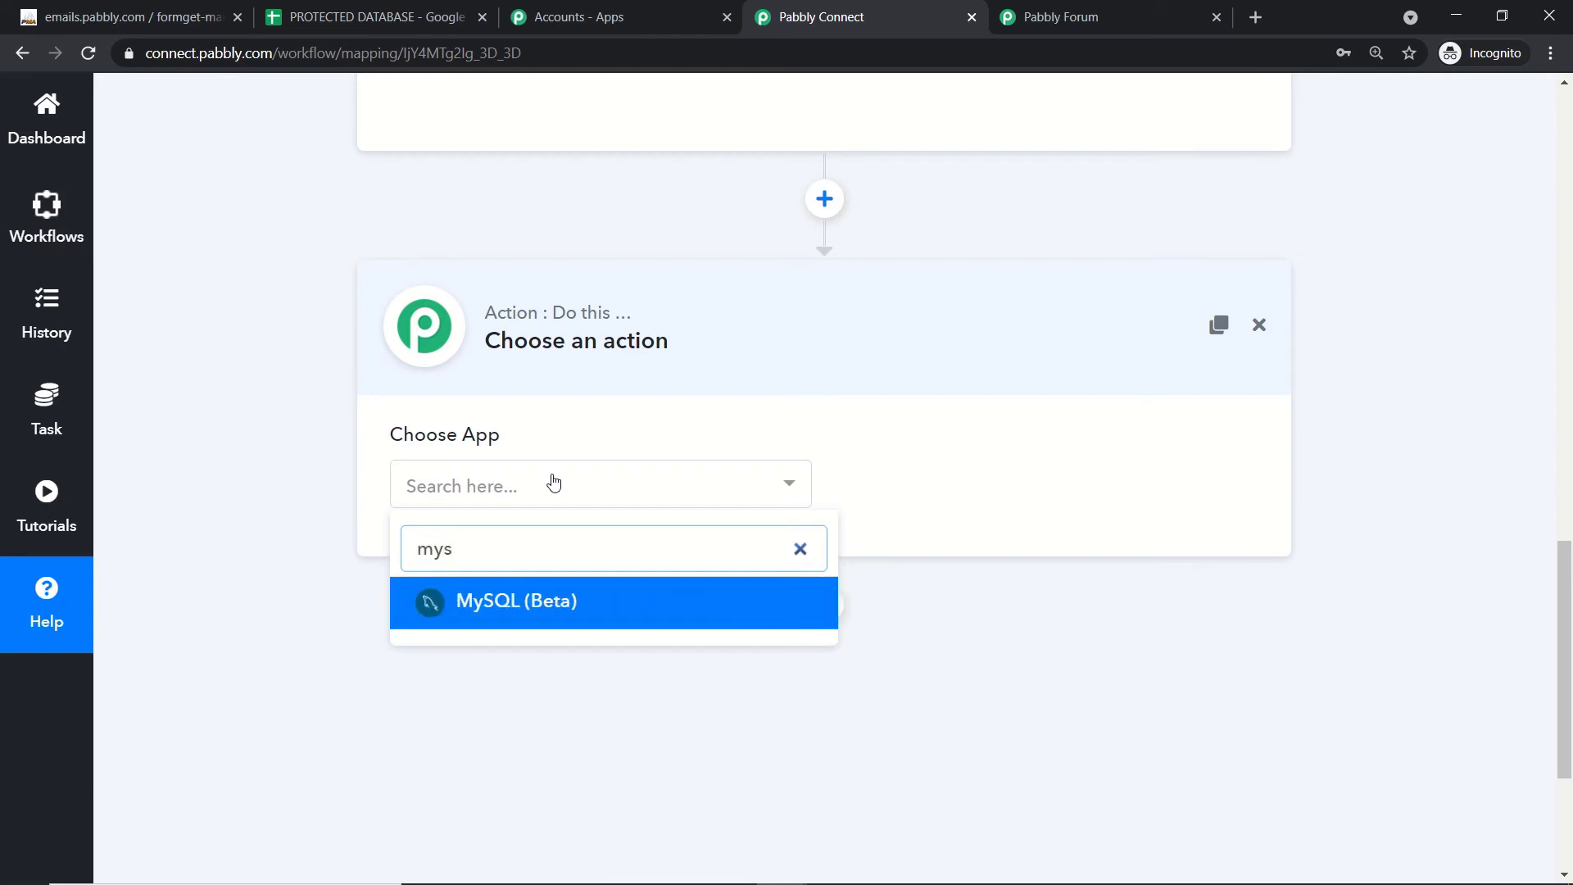
click(590, 608)
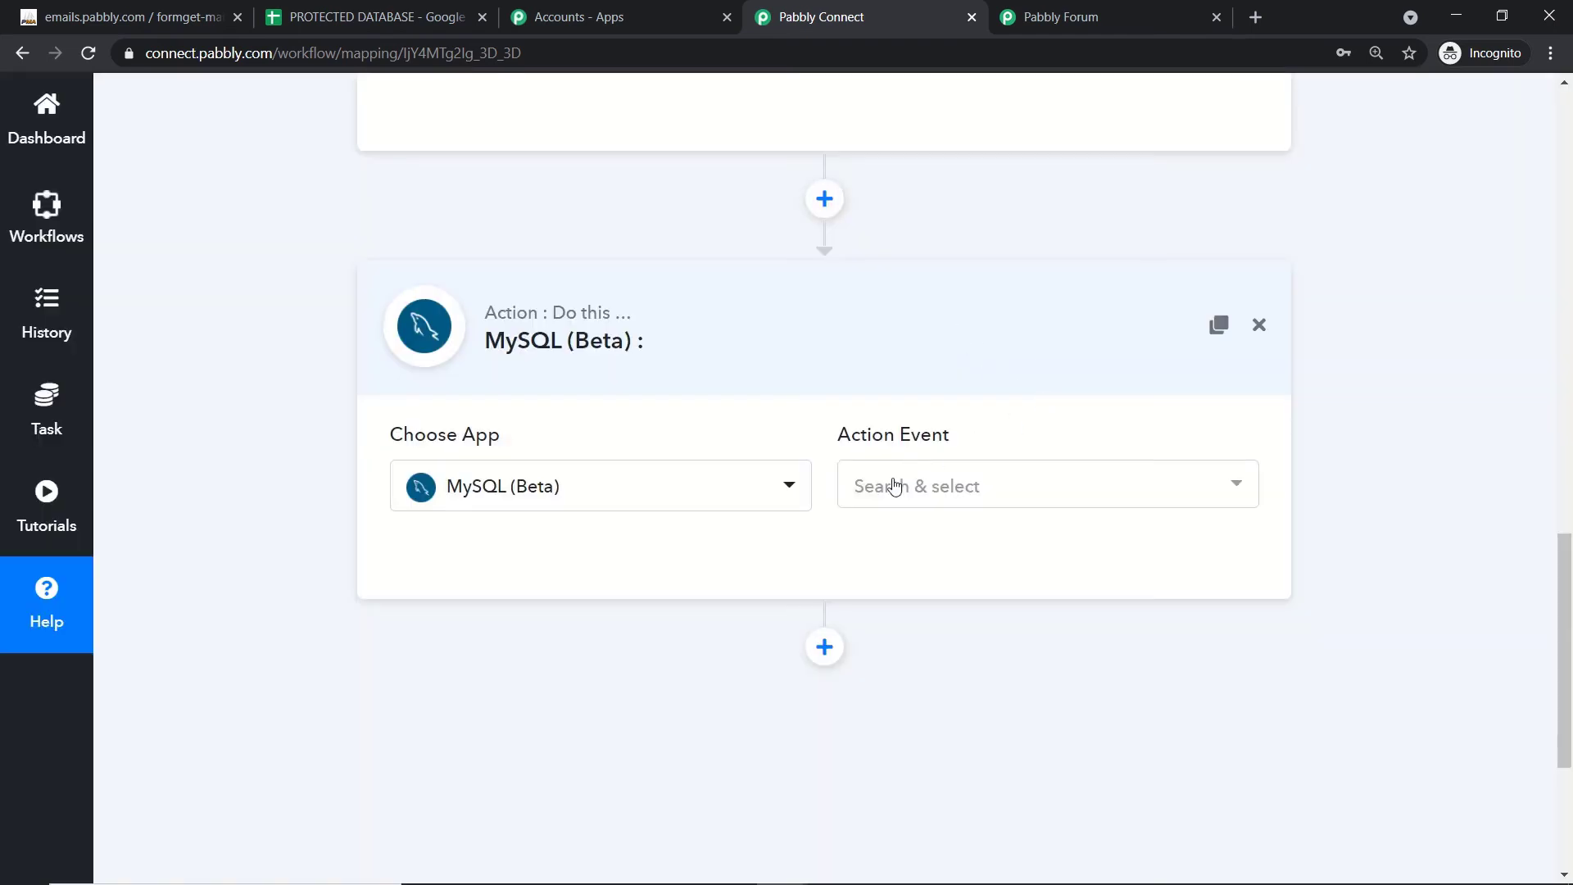
Step: Set the action event to Insert Row and start connecting a MySQL account
click(893, 489)
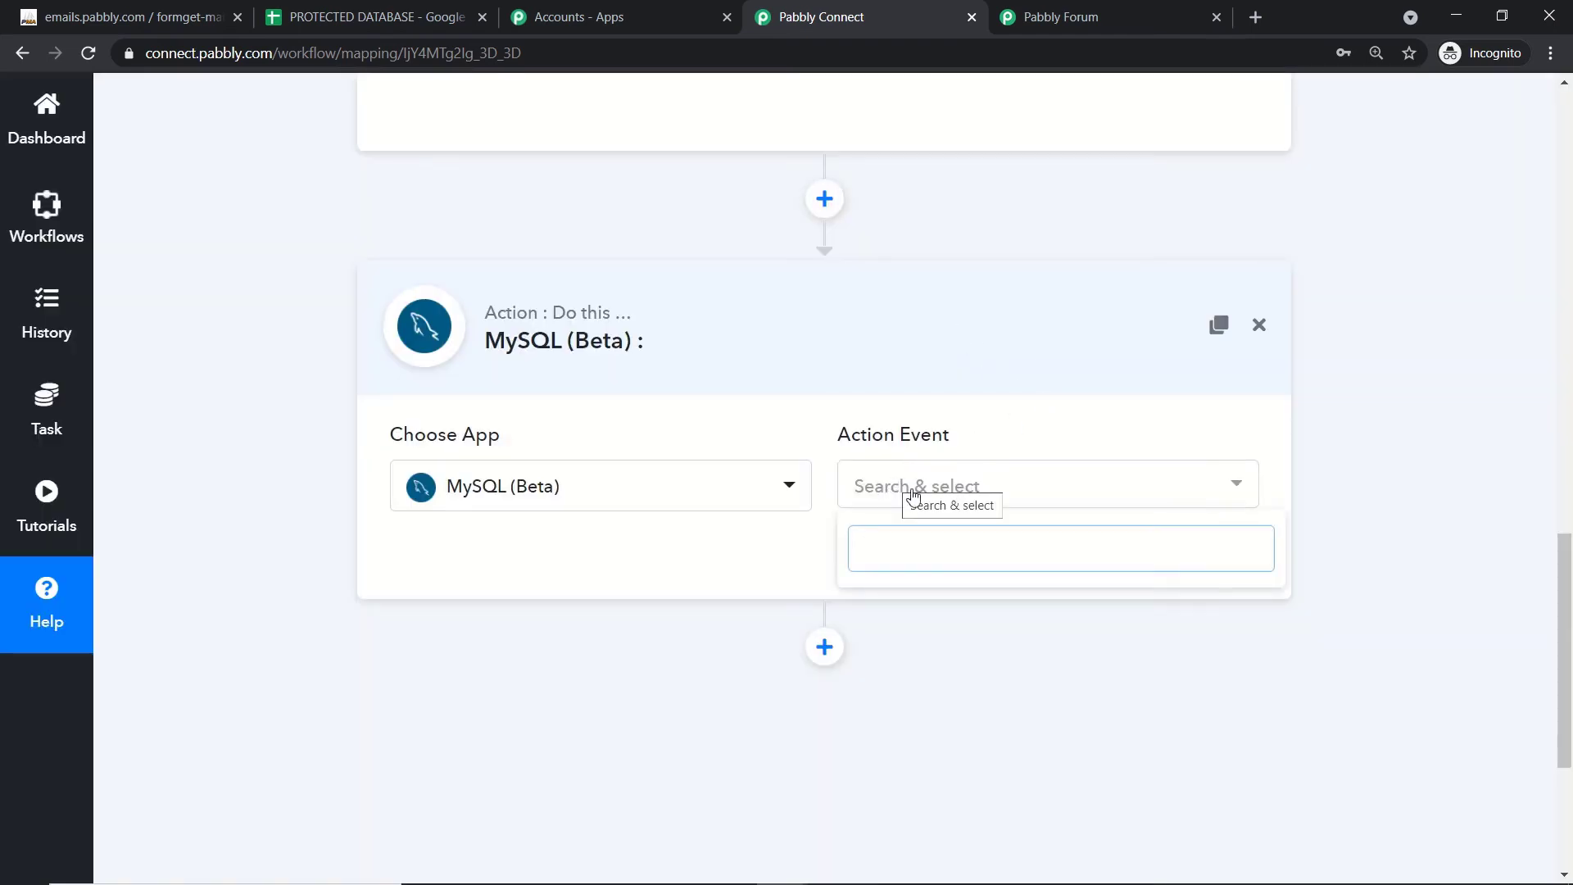
click(966, 490)
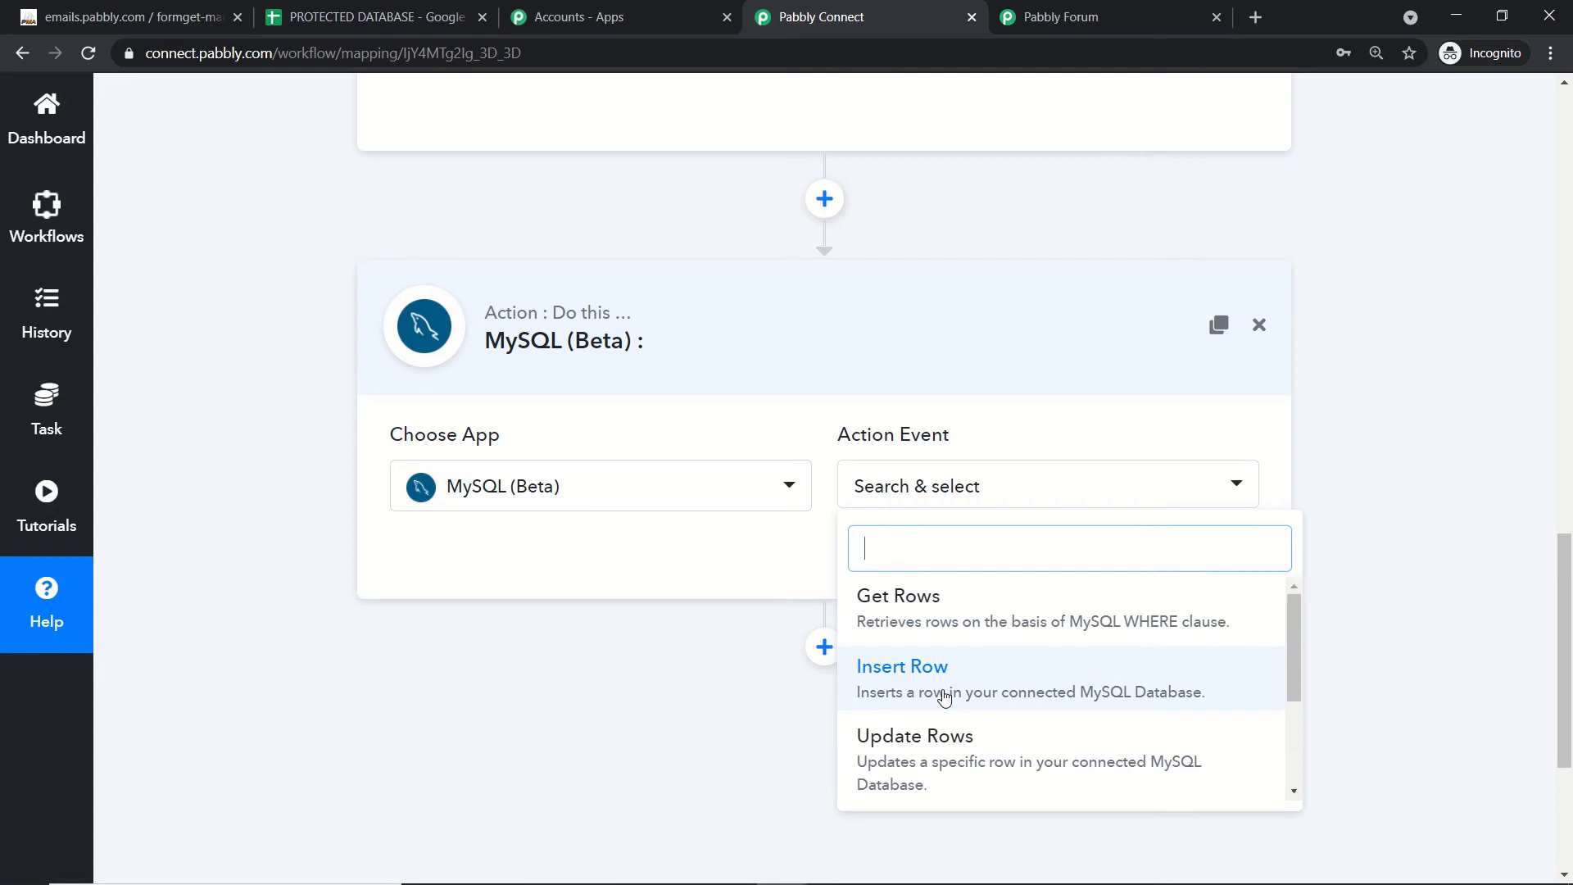
scroll(943, 698, down, 3)
scroll(942, 688, up, 3)
click(909, 676)
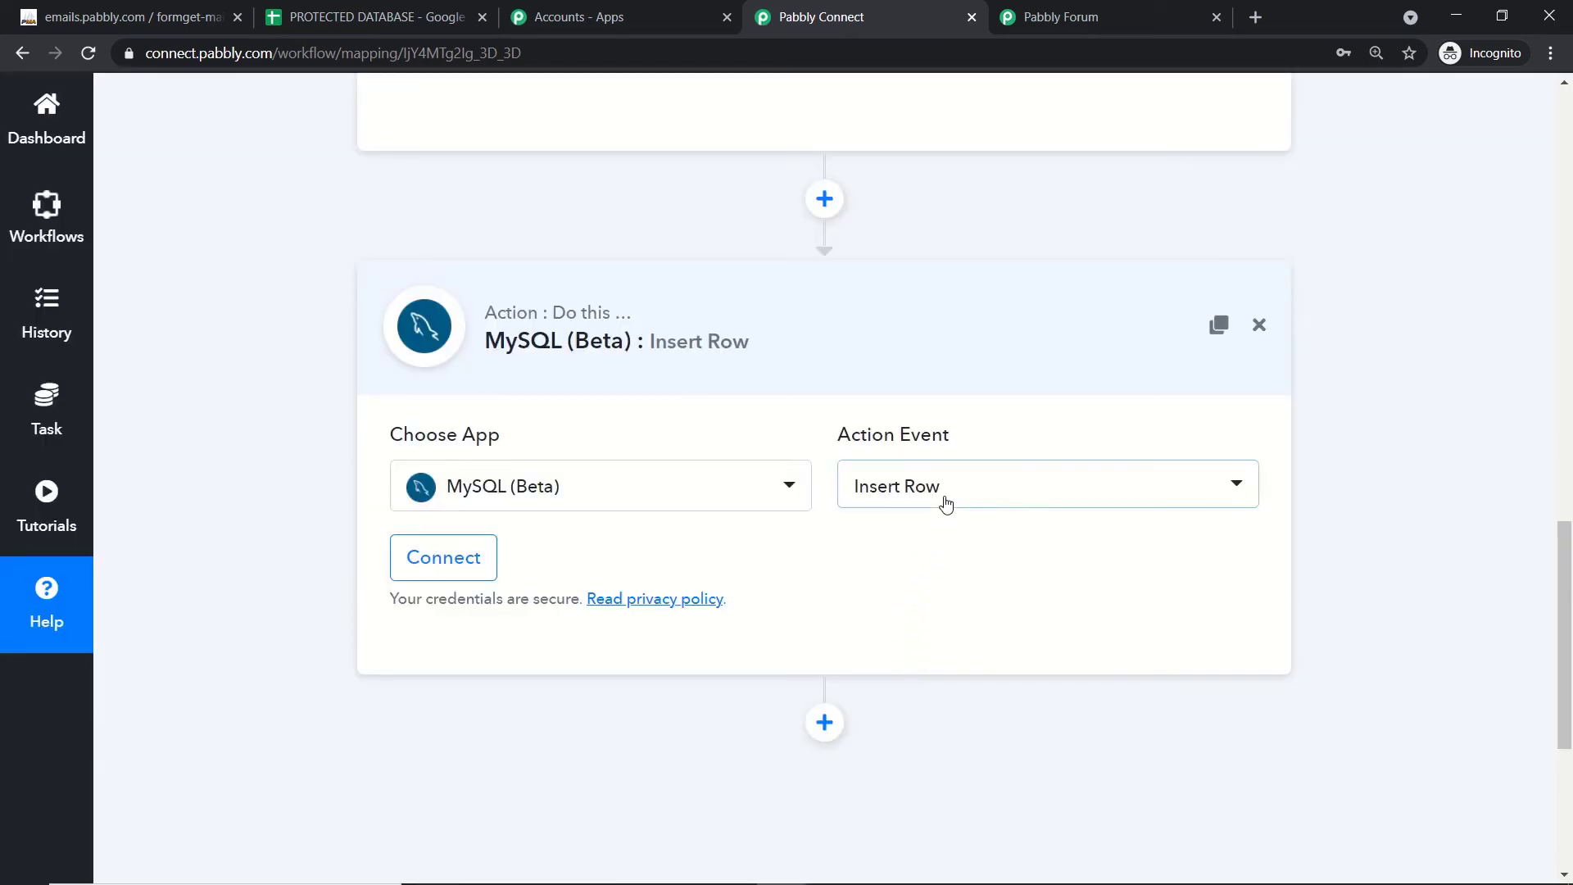
click(947, 502)
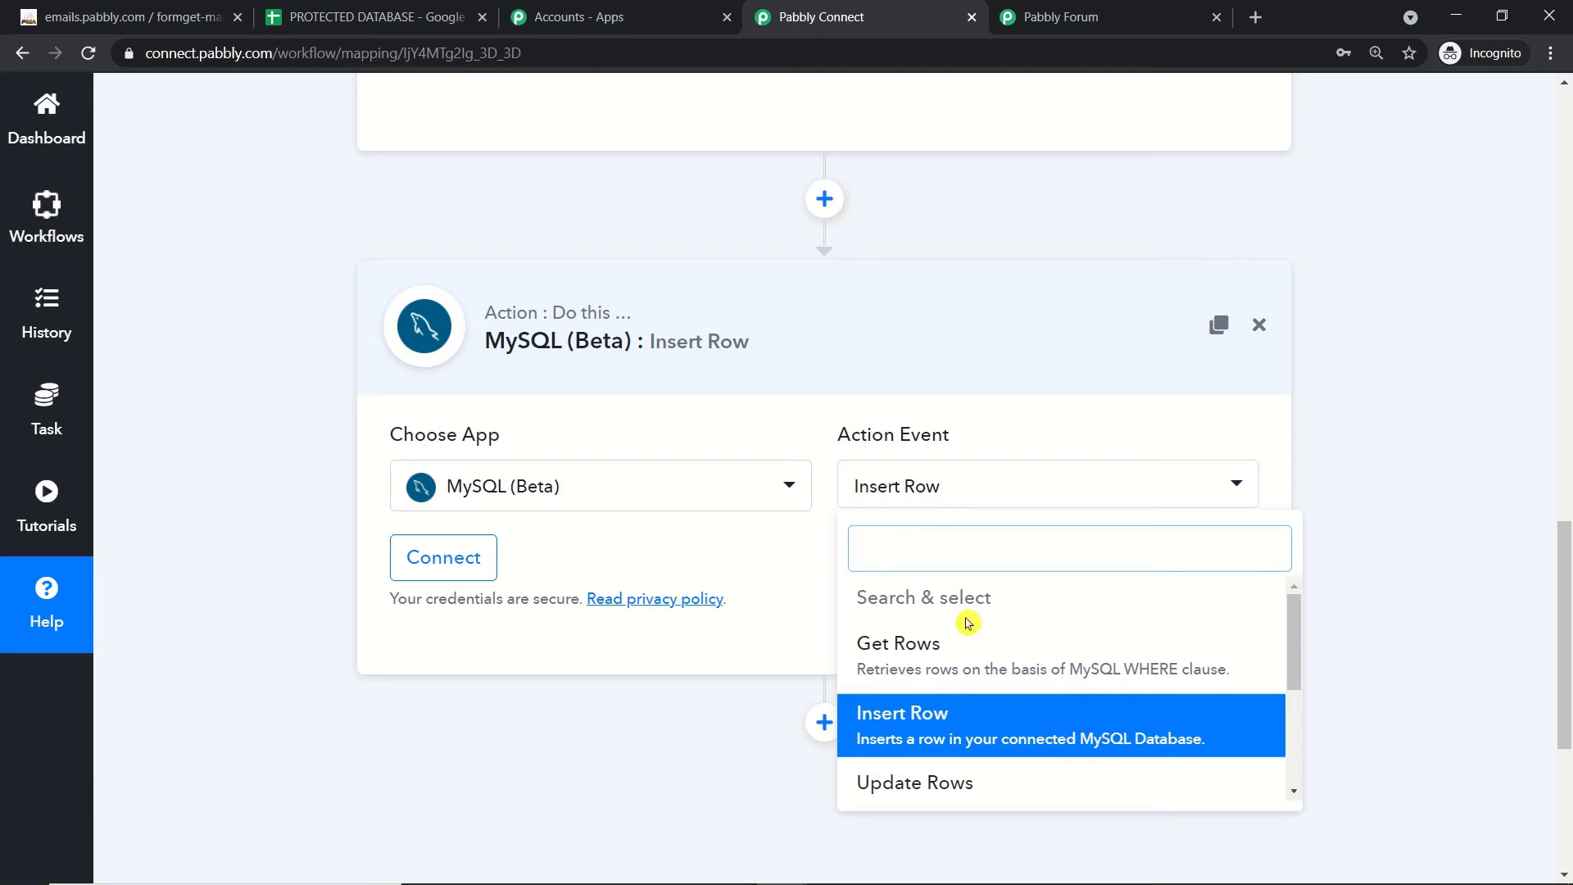
scroll(1109, 773, down, 2)
scroll(1109, 773, down, 1)
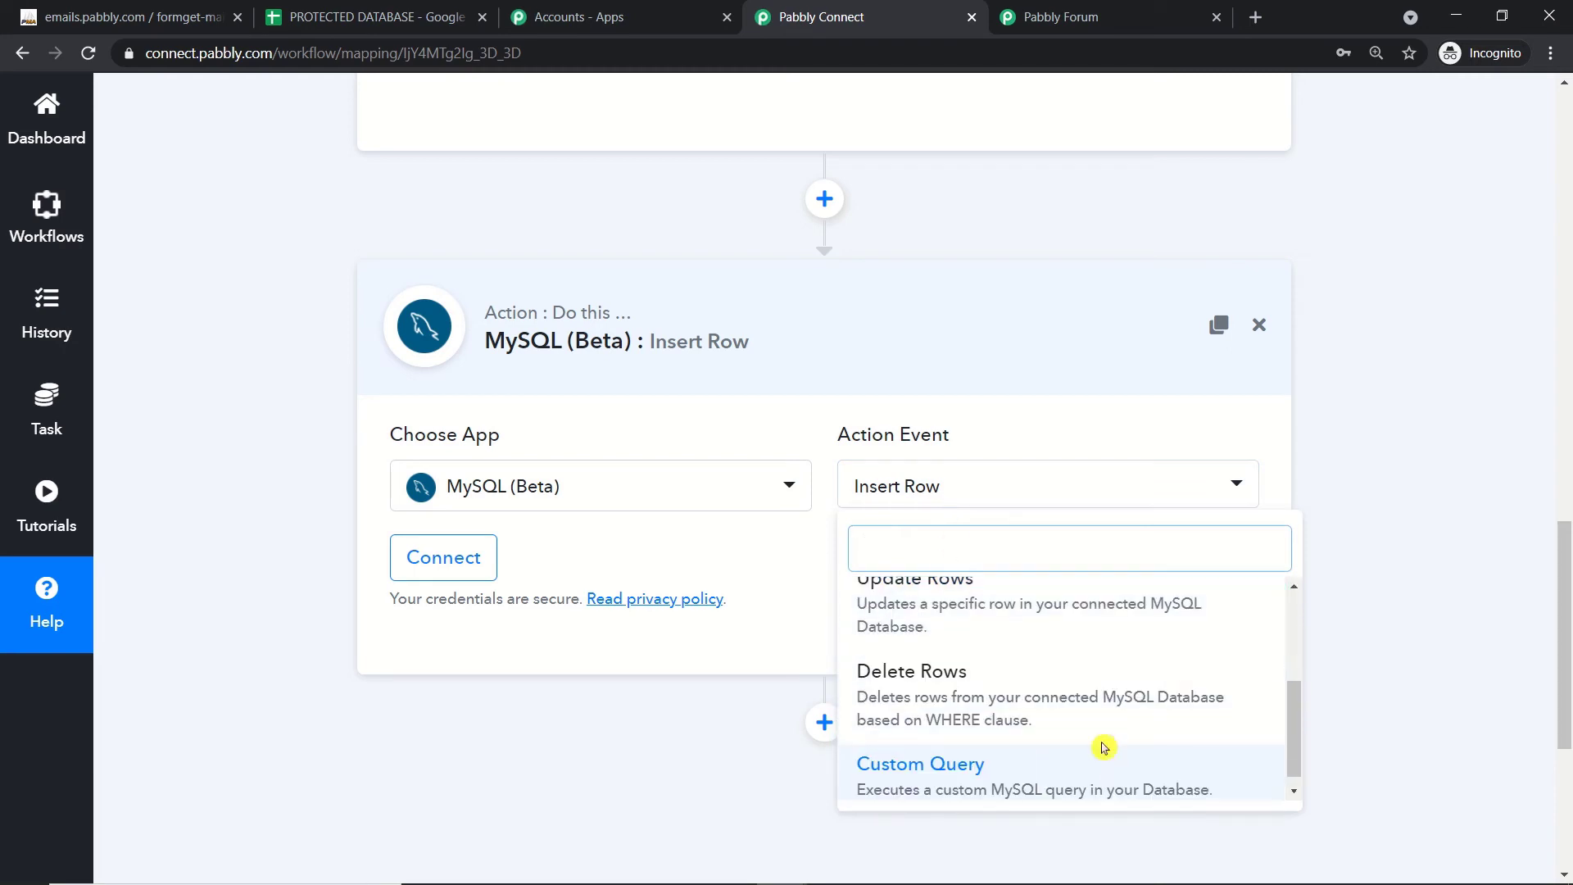
click(1065, 17)
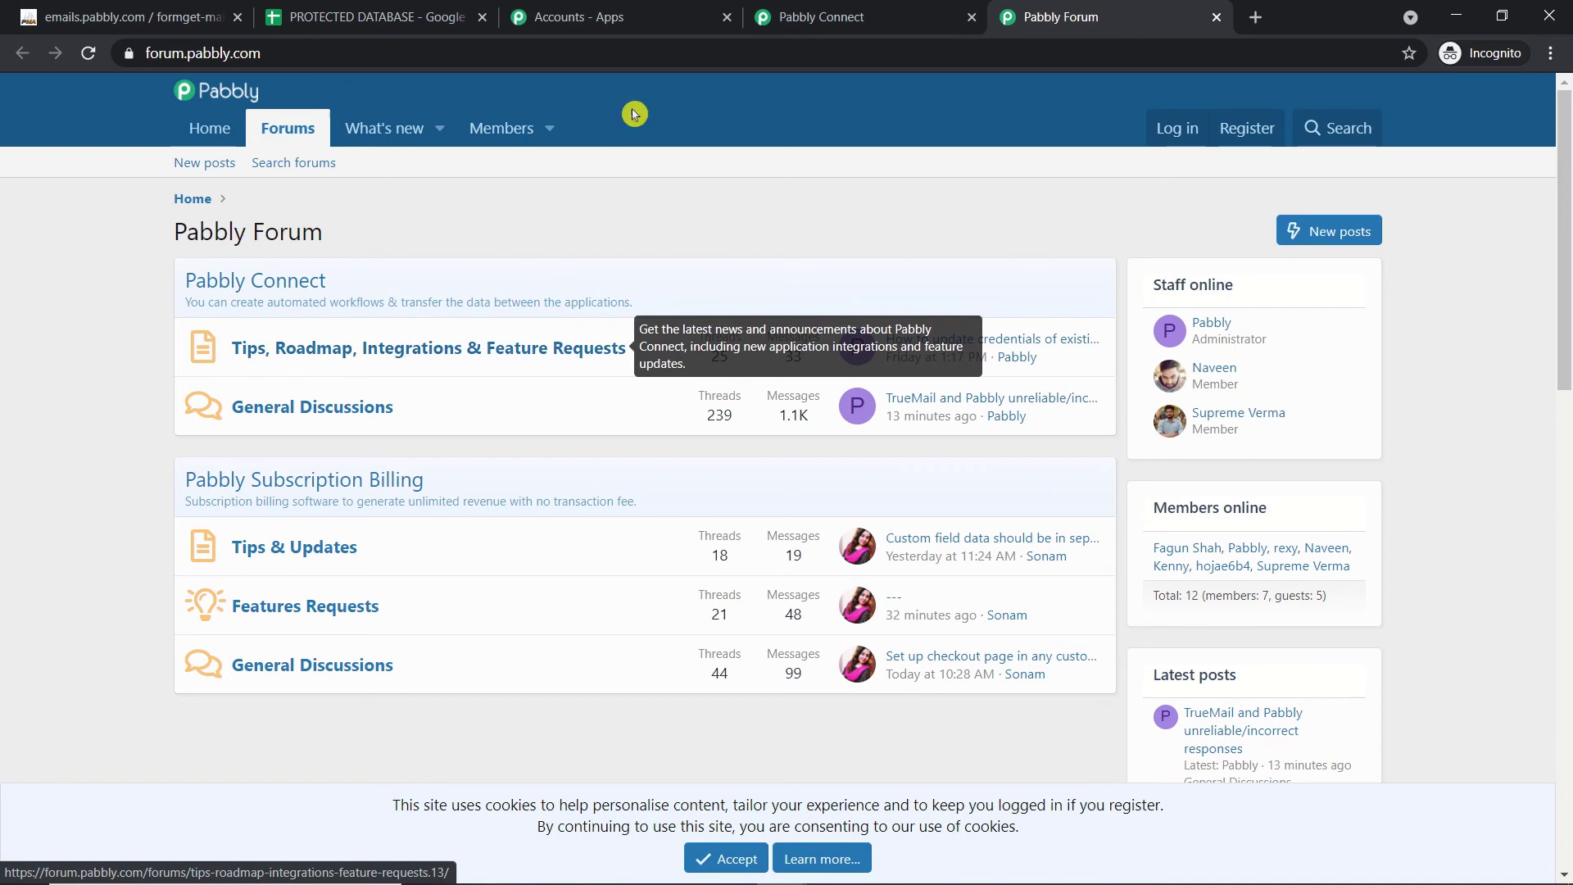
click(860, 16)
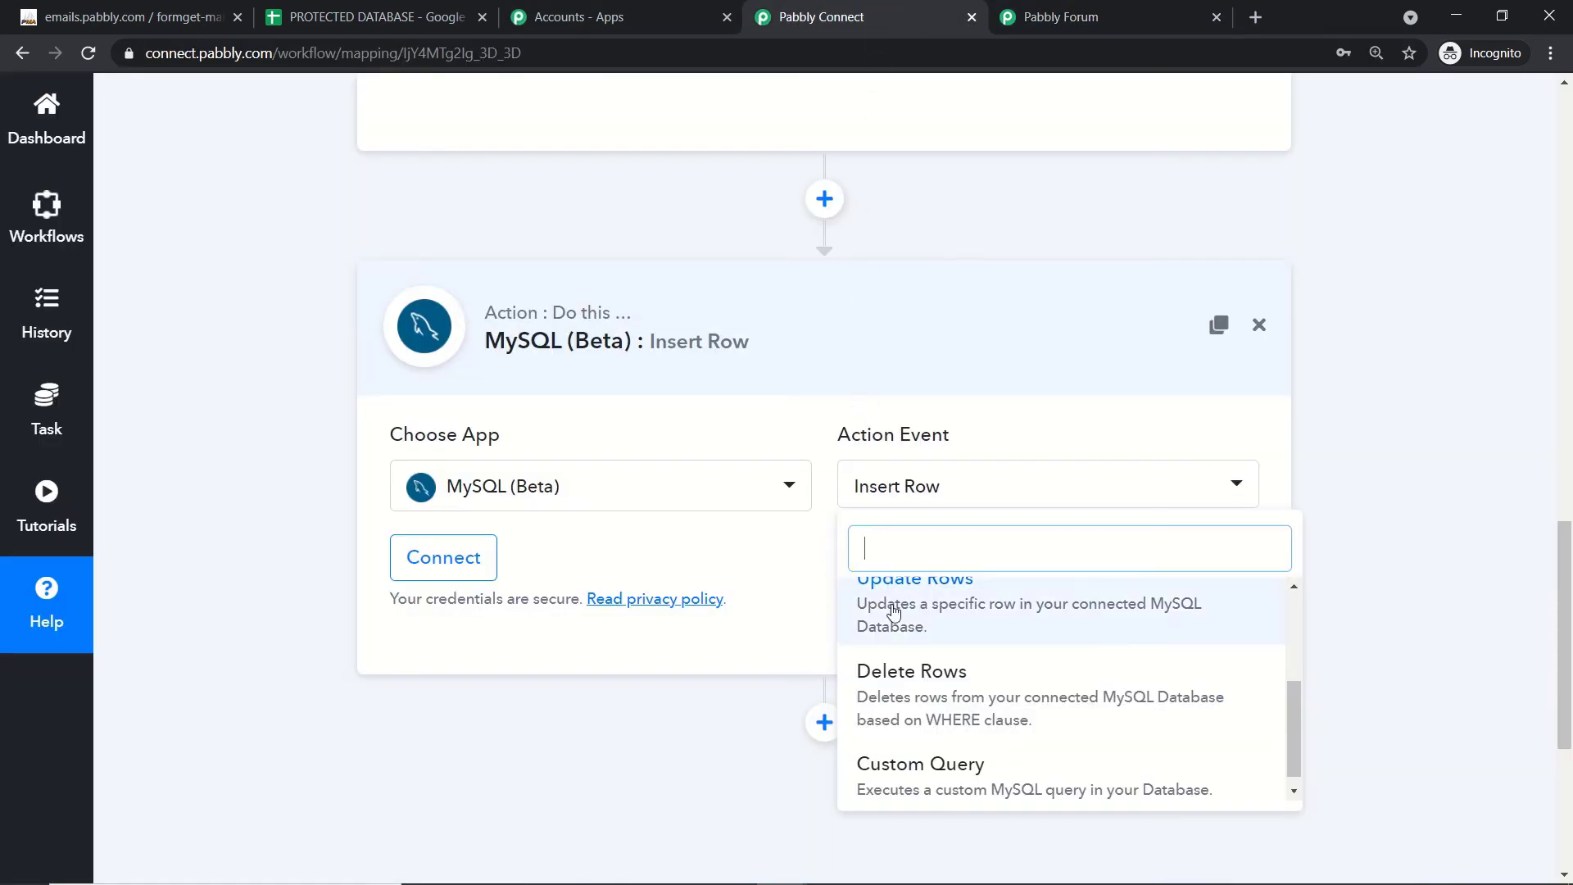
click(787, 559)
click(471, 560)
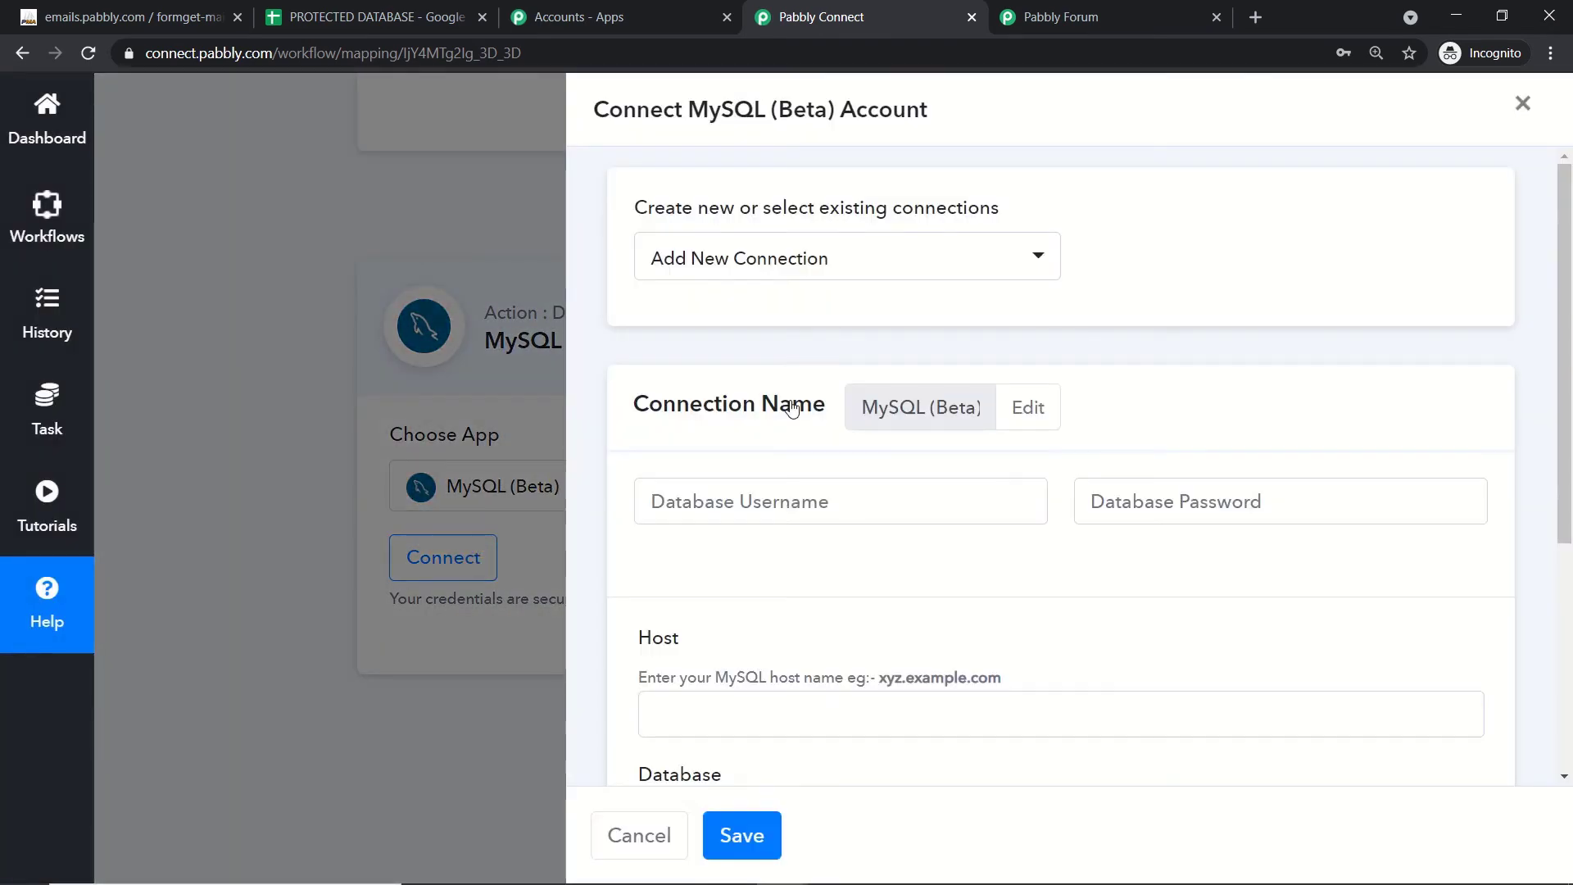
Step: Copy the database username from the notes into the Database Username field
scroll(790, 404, down, 3)
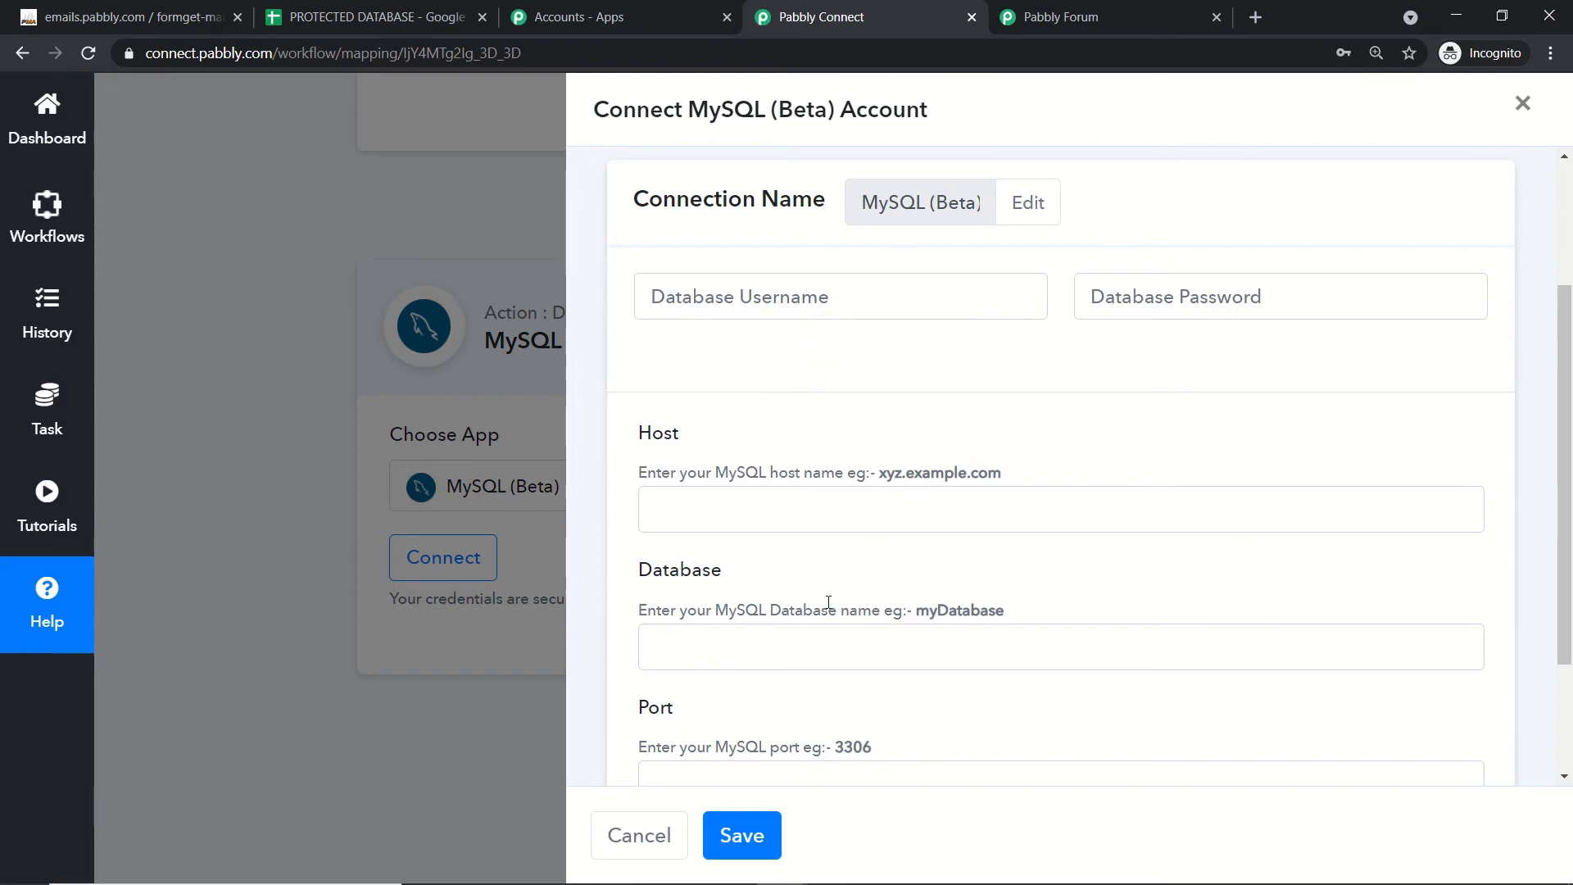
mouse_move(832, 865)
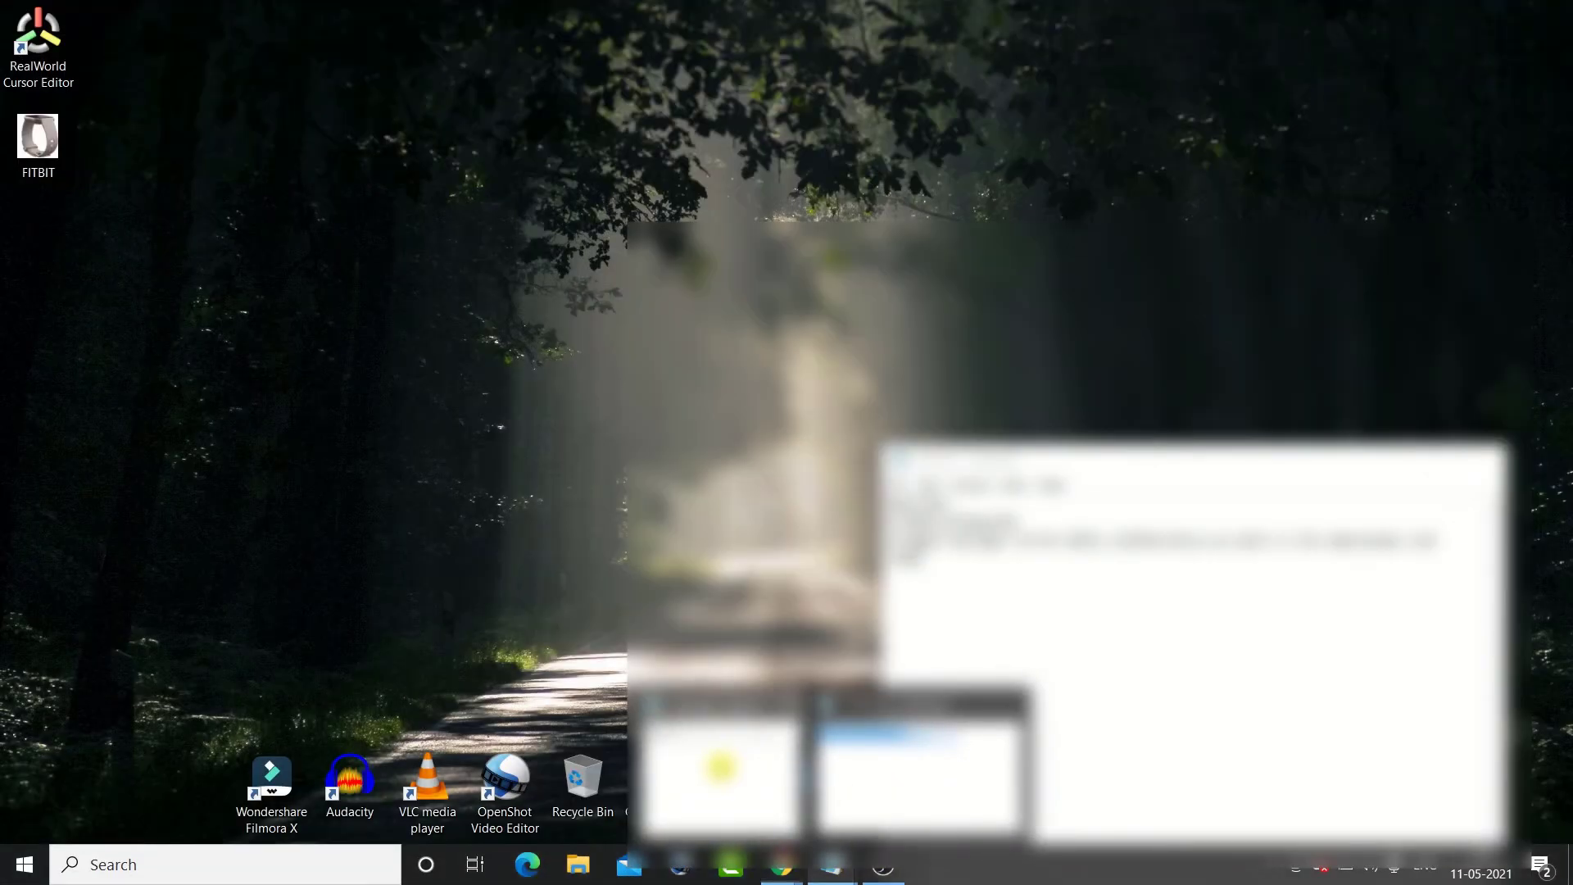
click(721, 766)
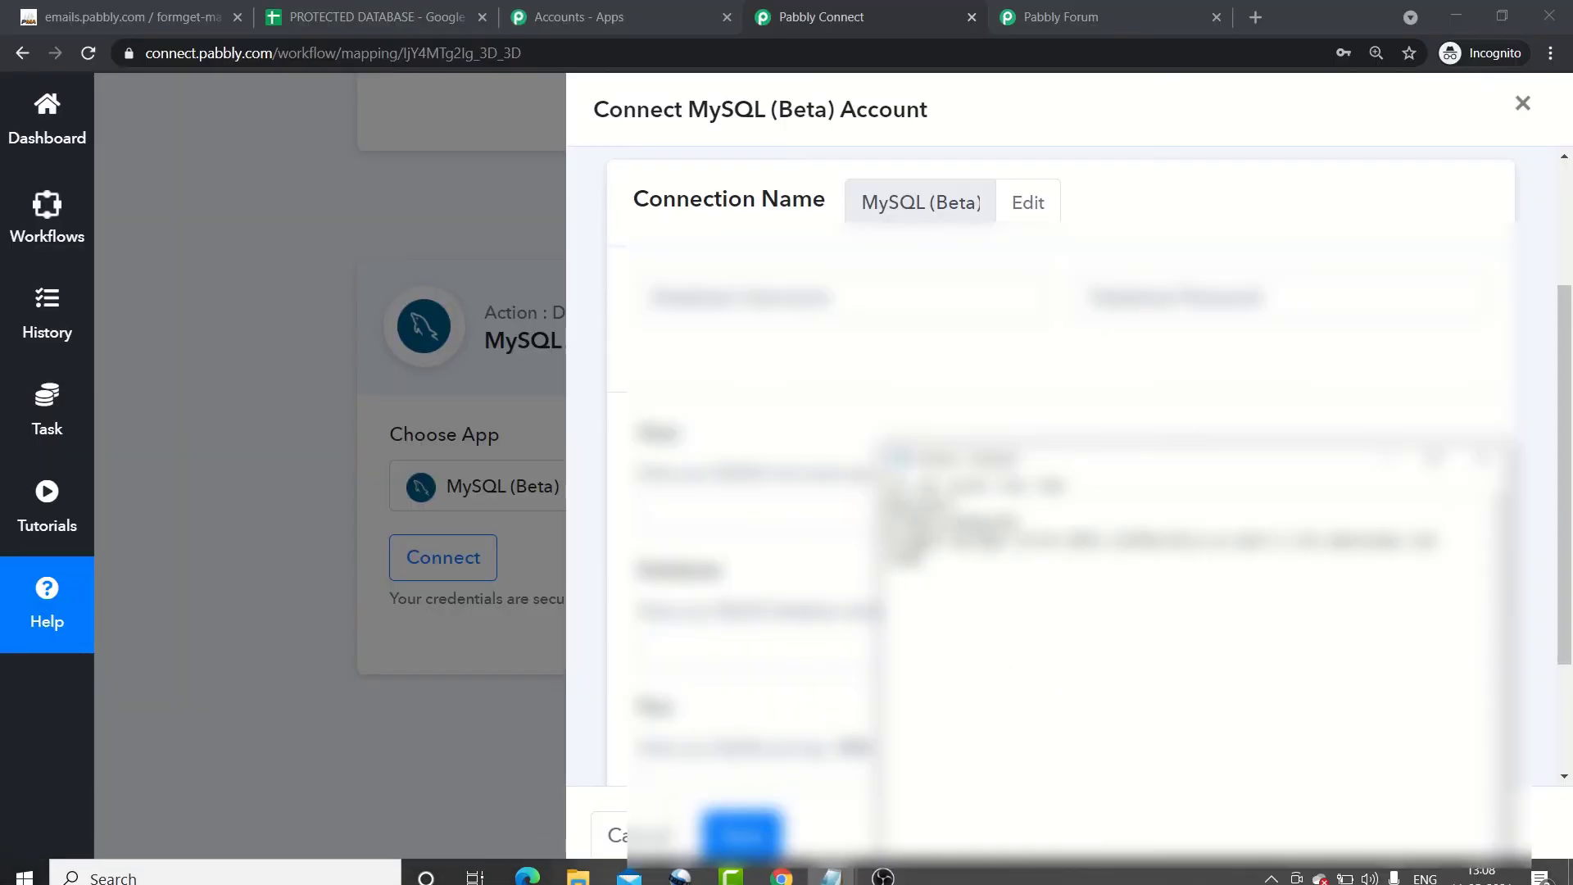
drag(953, 504, 838, 497)
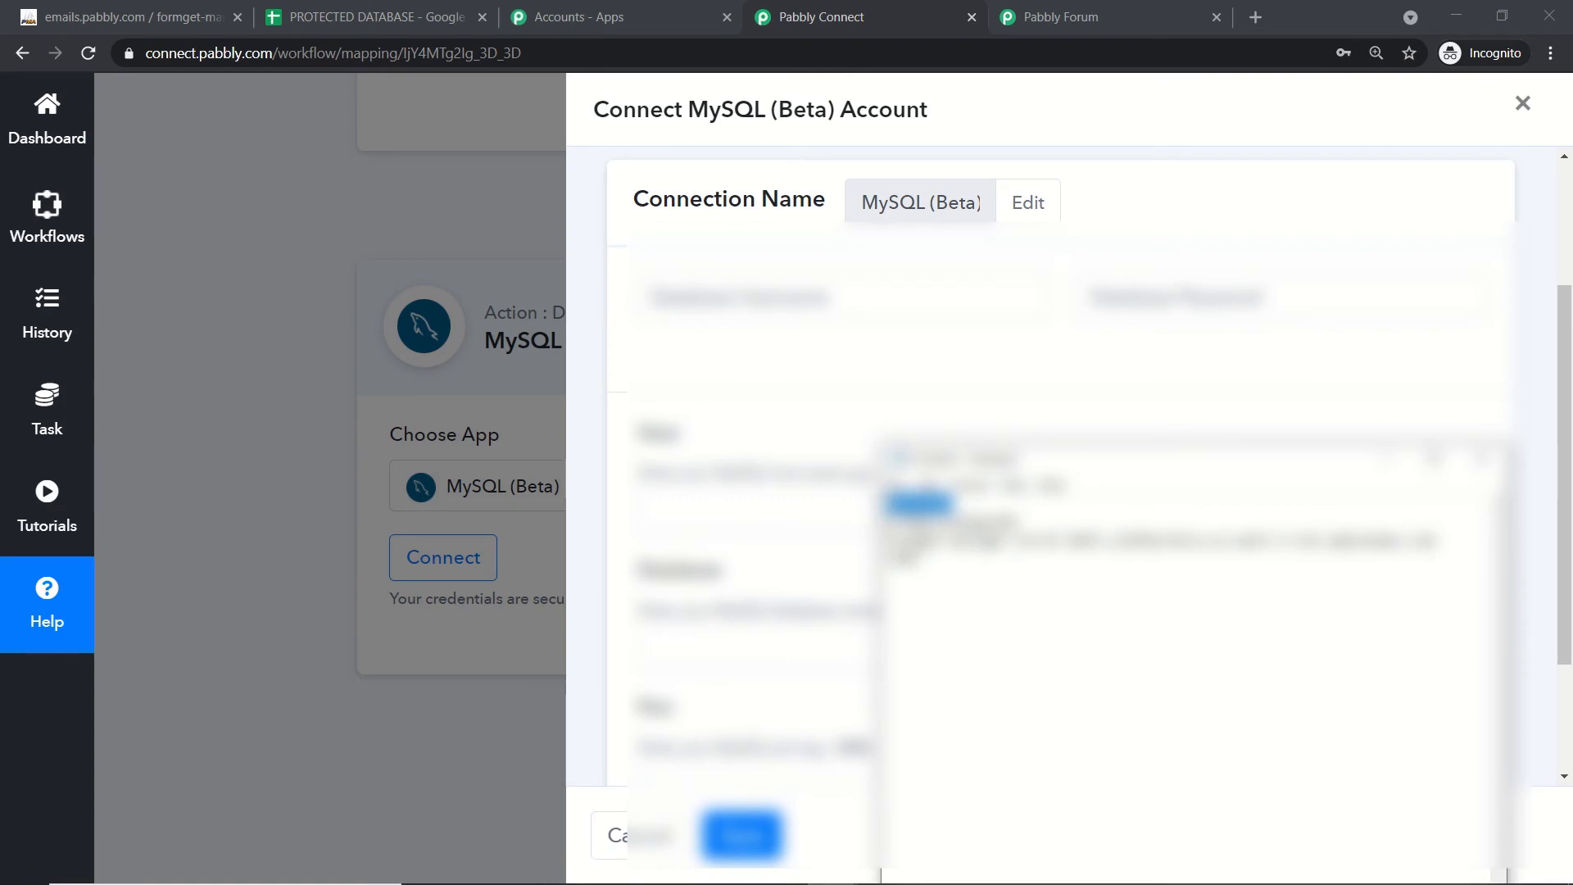
right_click(913, 506)
click(949, 565)
click(773, 300)
key(ctrl+v)
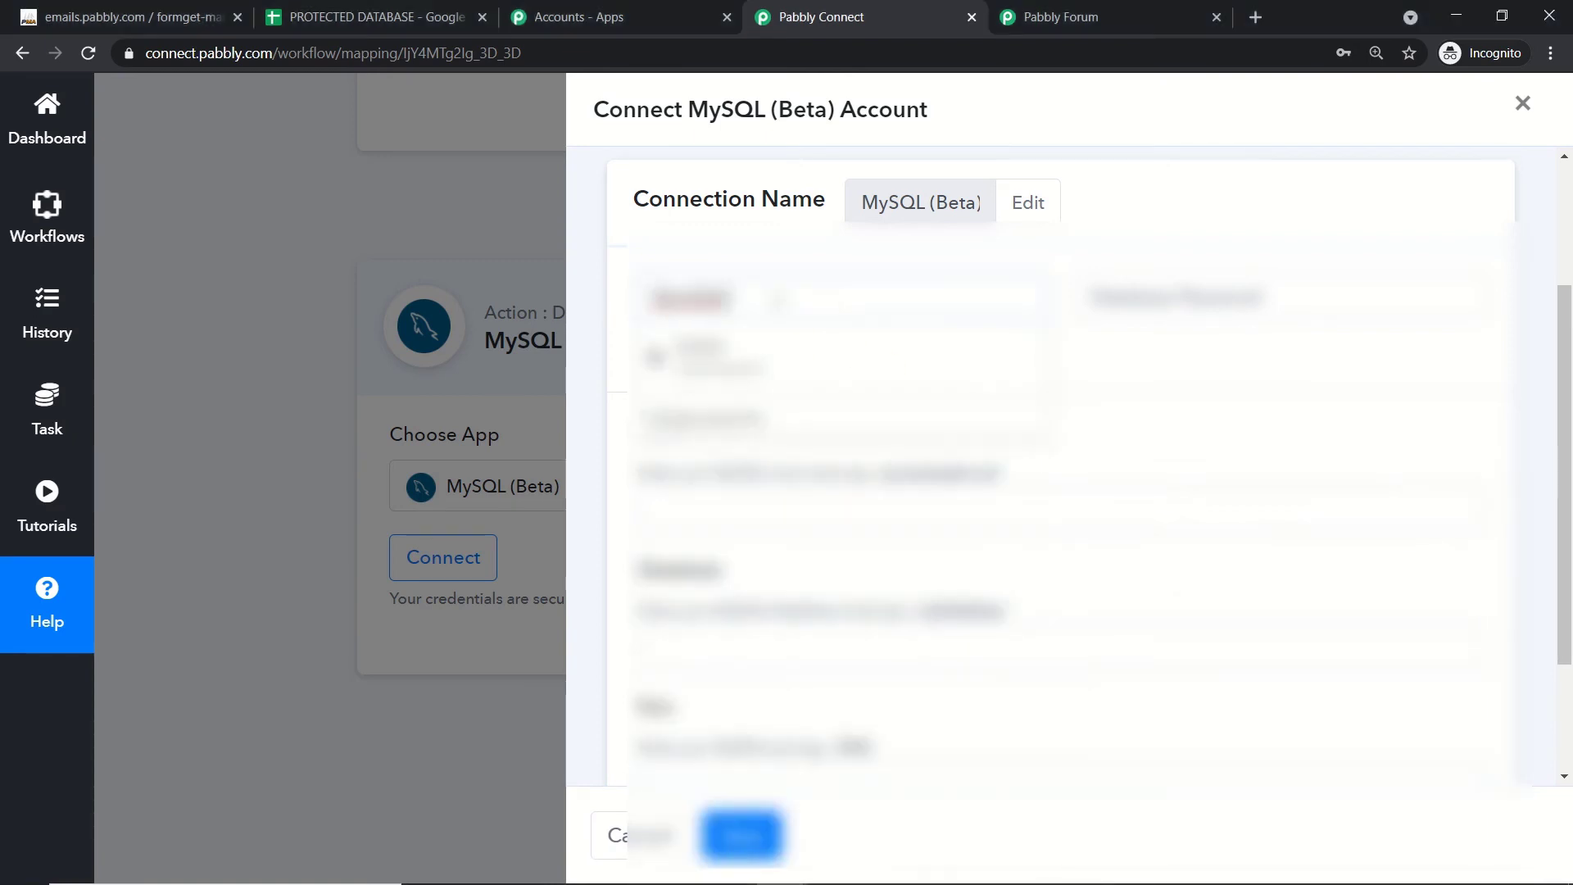
click(832, 349)
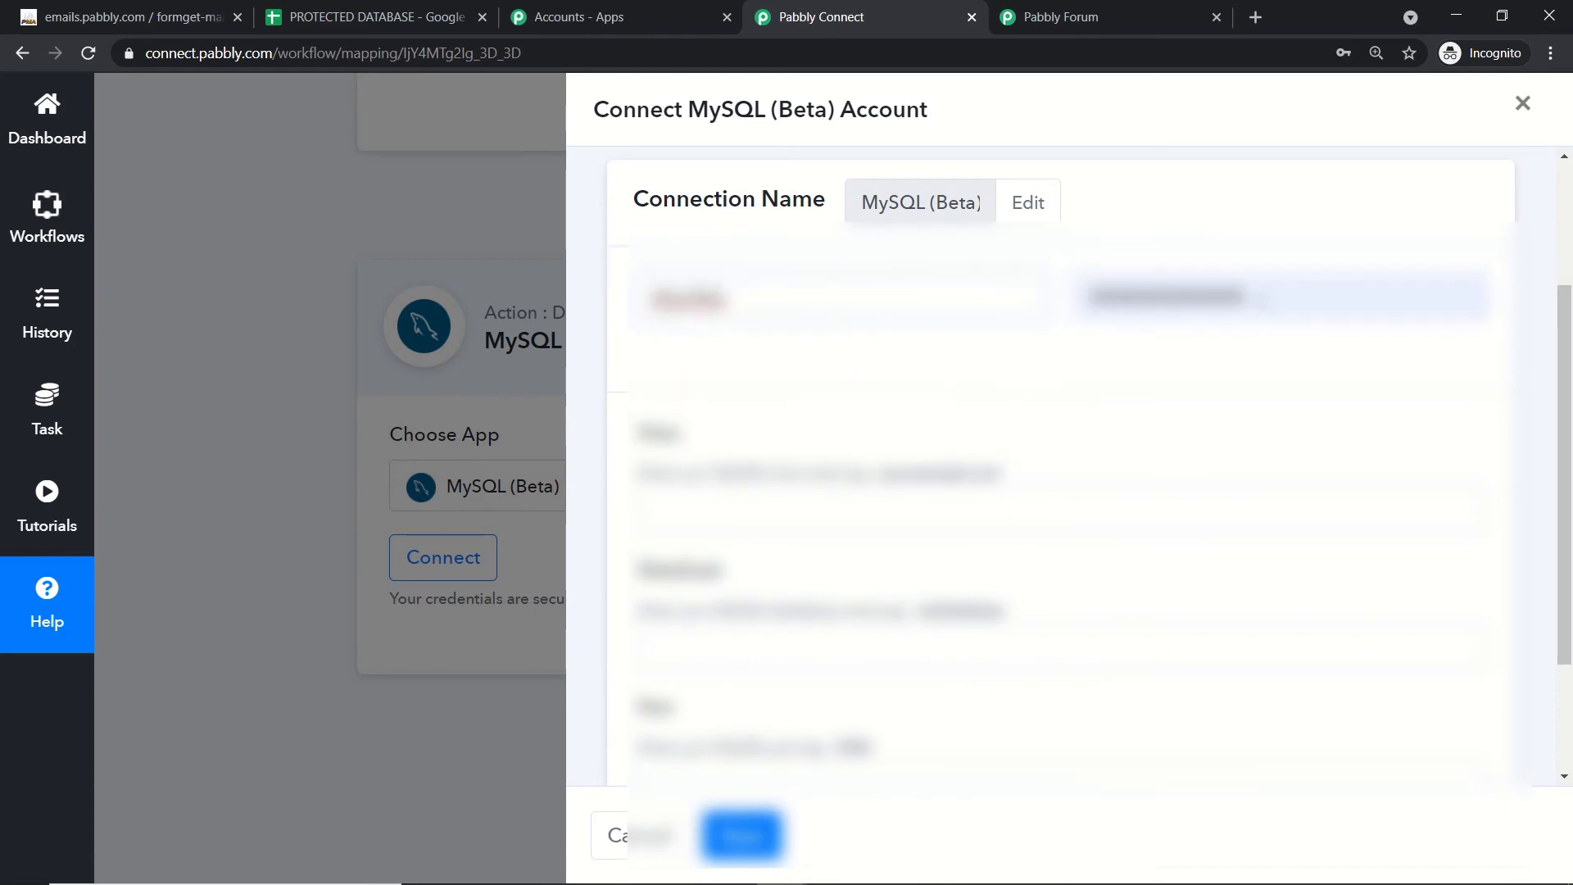
Step: Replace the autofilled Database Password with the password copied from the notes
drag(1263, 302, 1061, 264)
key(BackSpace)
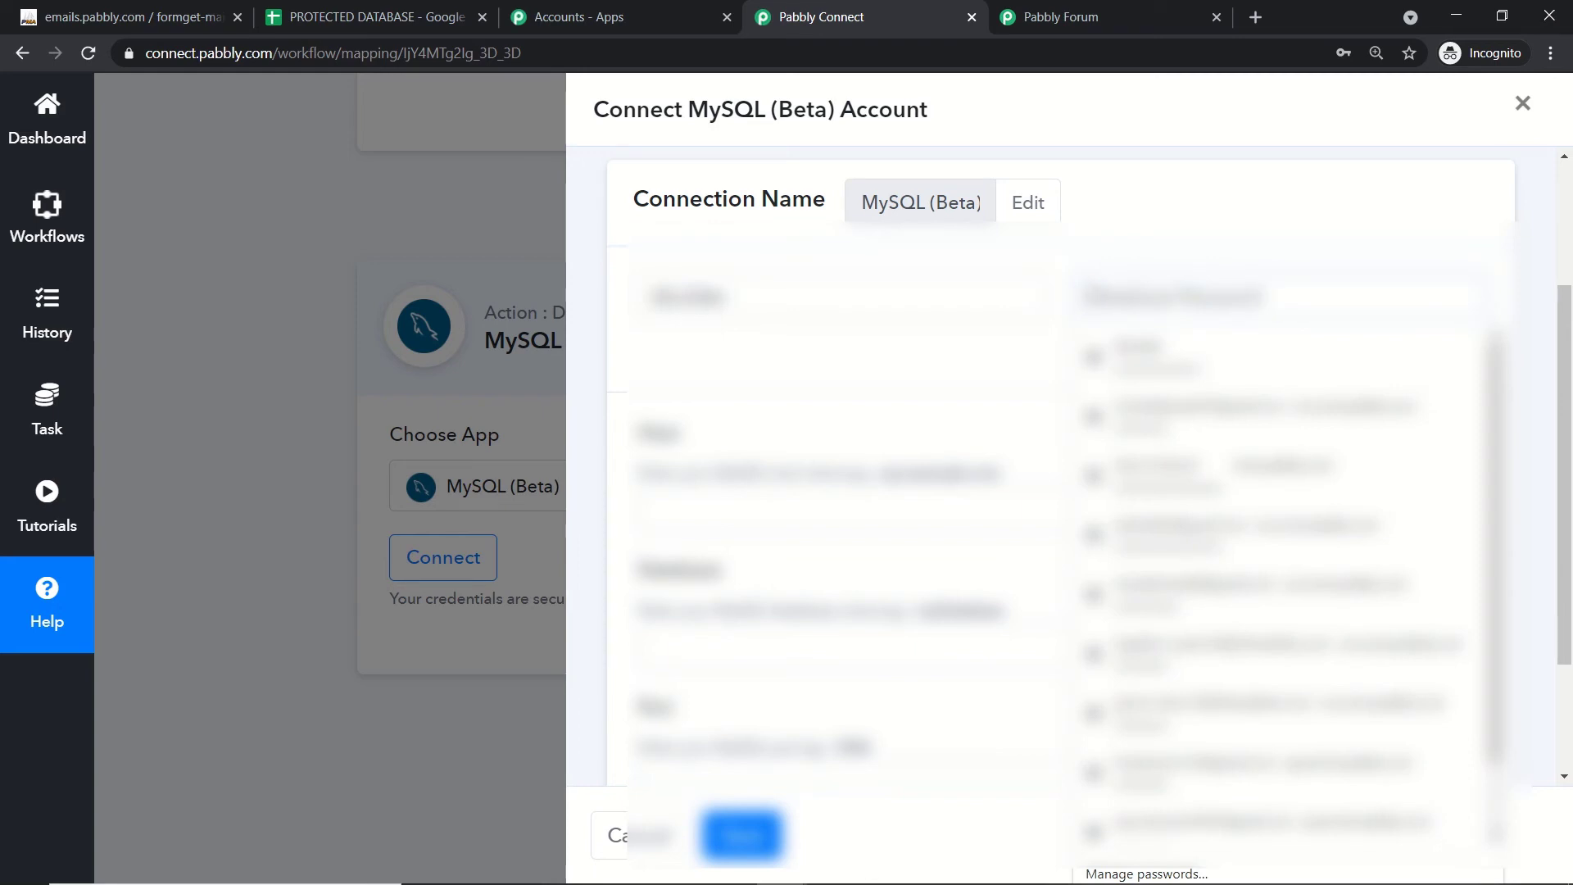
click(1058, 333)
mouse_move(823, 882)
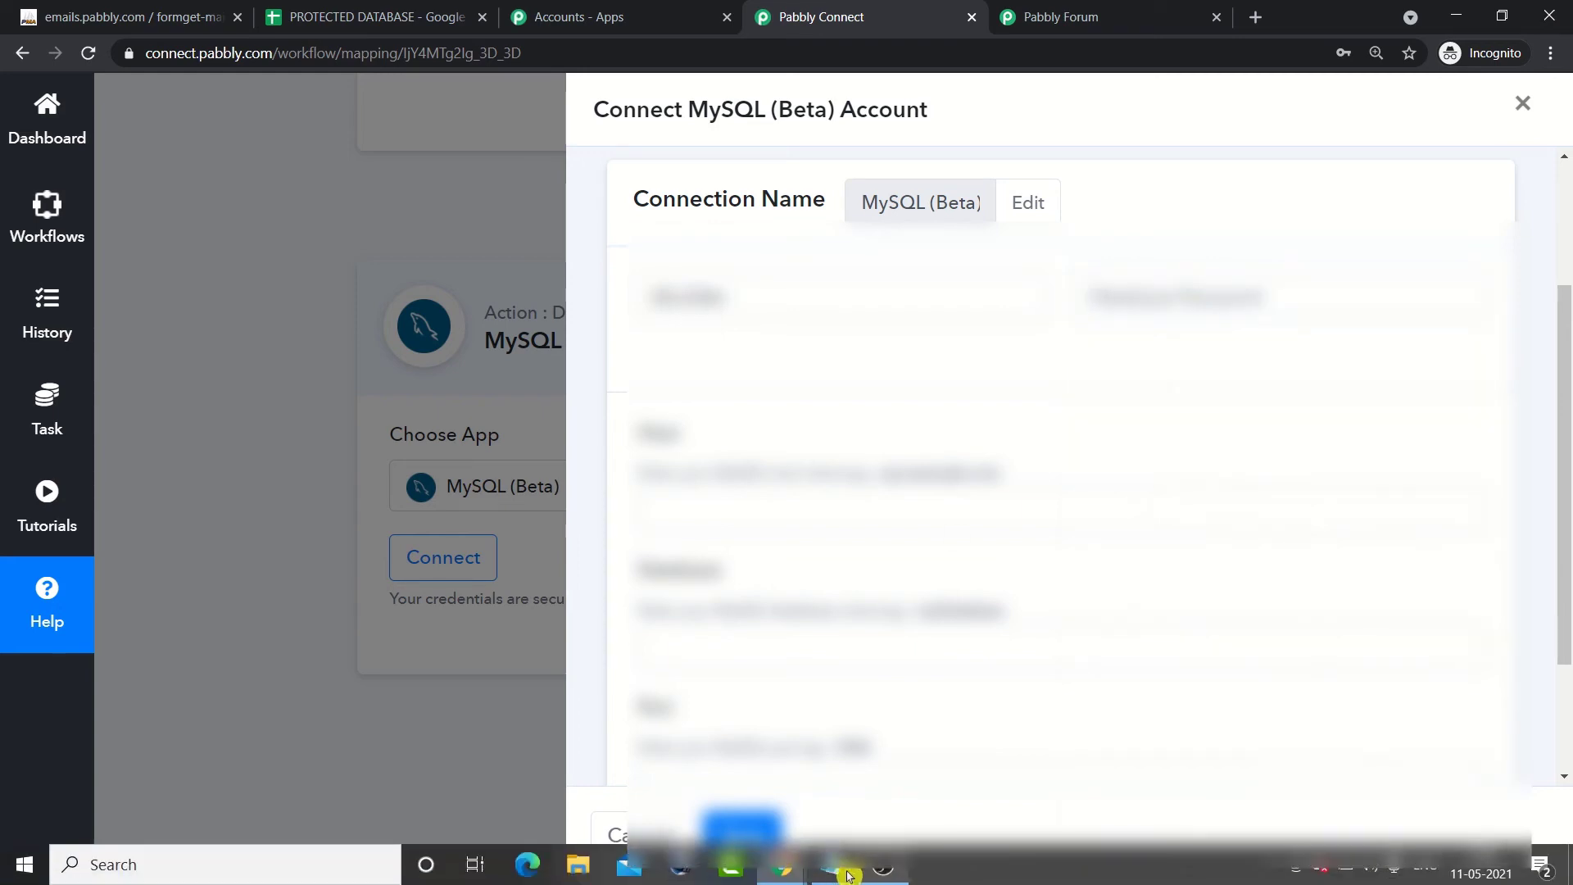
click(766, 790)
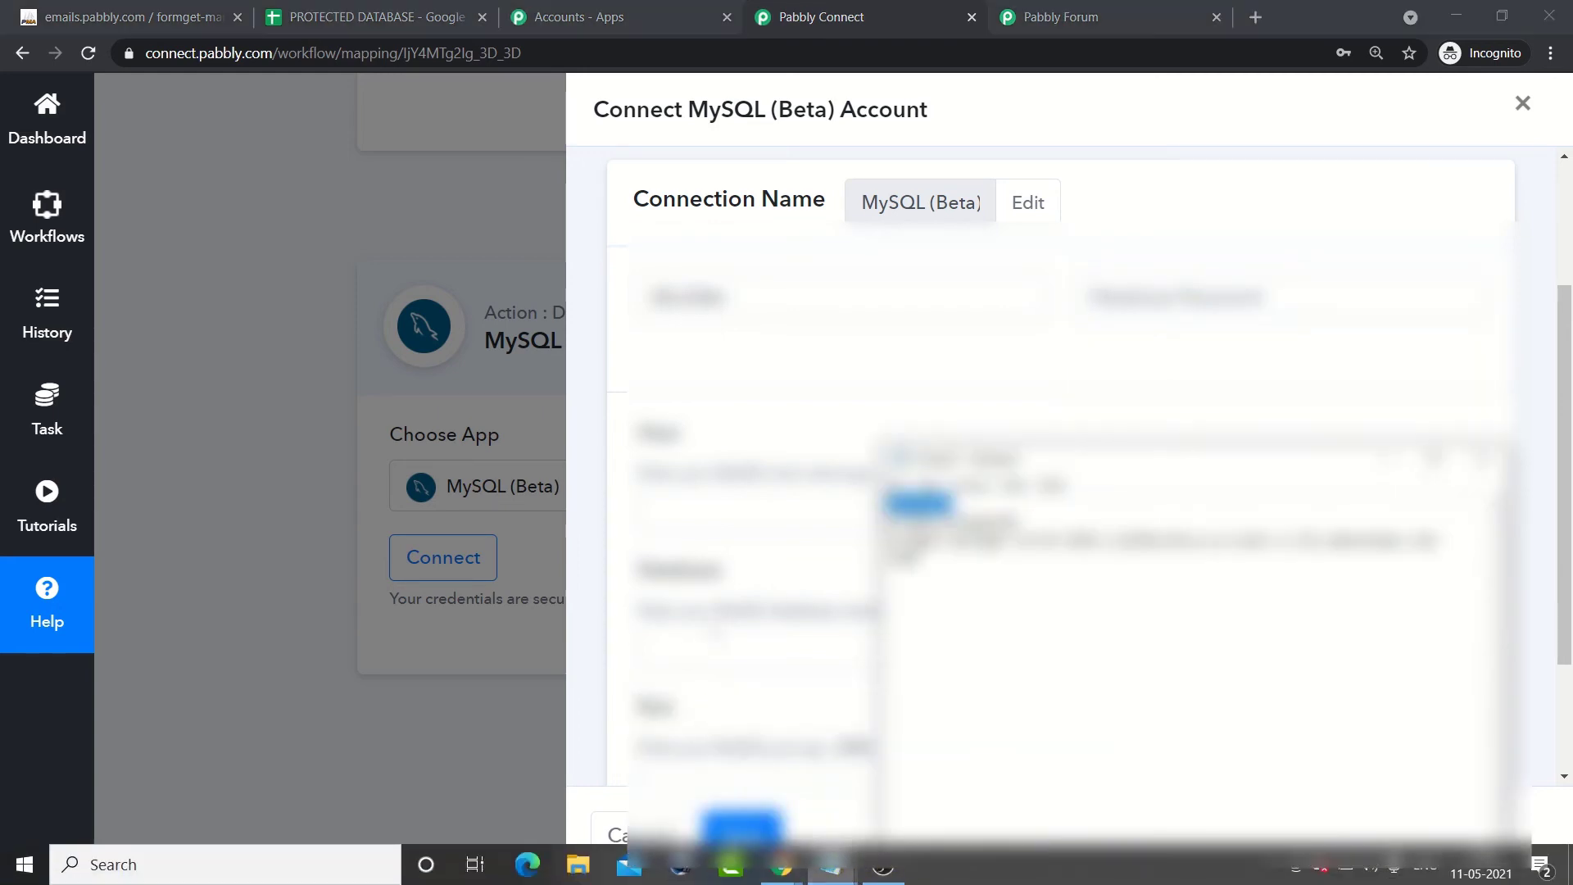
drag(1019, 523, 888, 507)
click(891, 523)
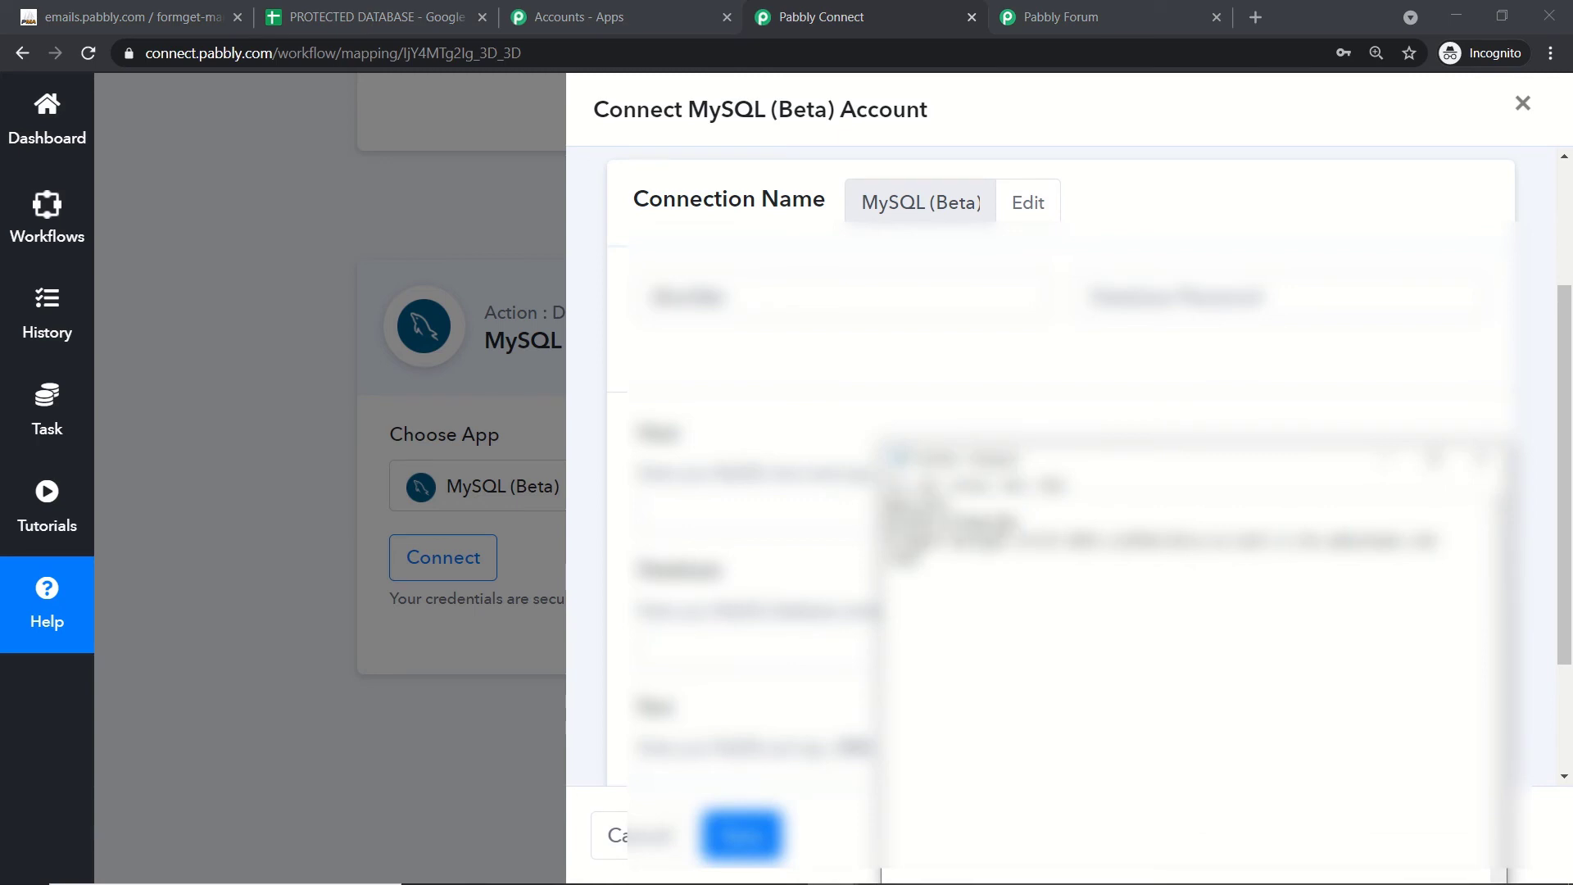
drag(1021, 522, 887, 521)
right_click(891, 525)
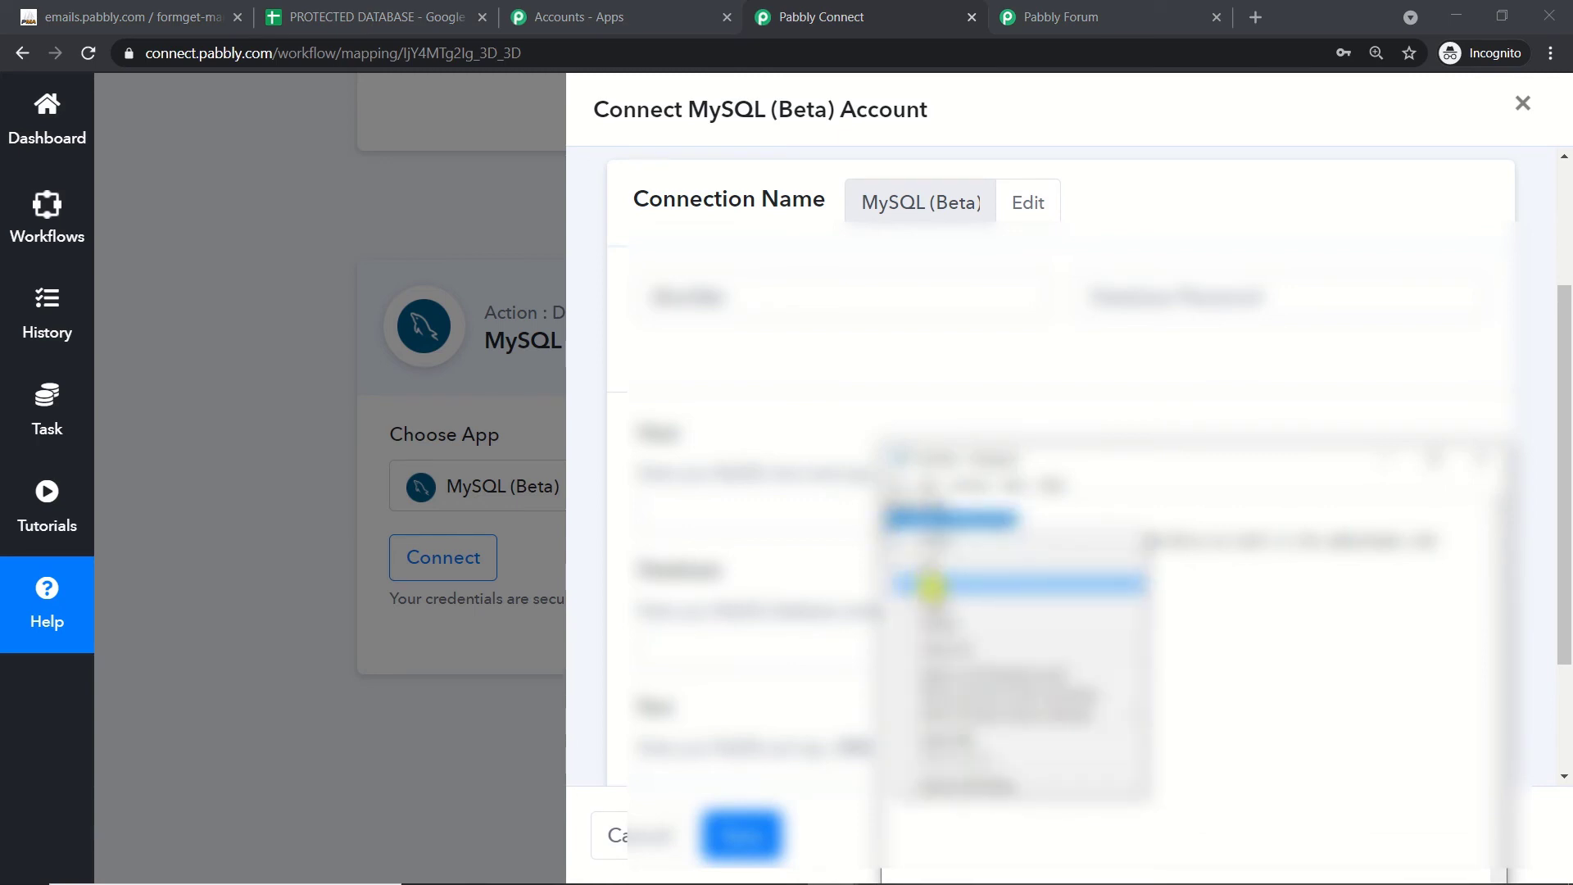
click(933, 586)
click(1313, 298)
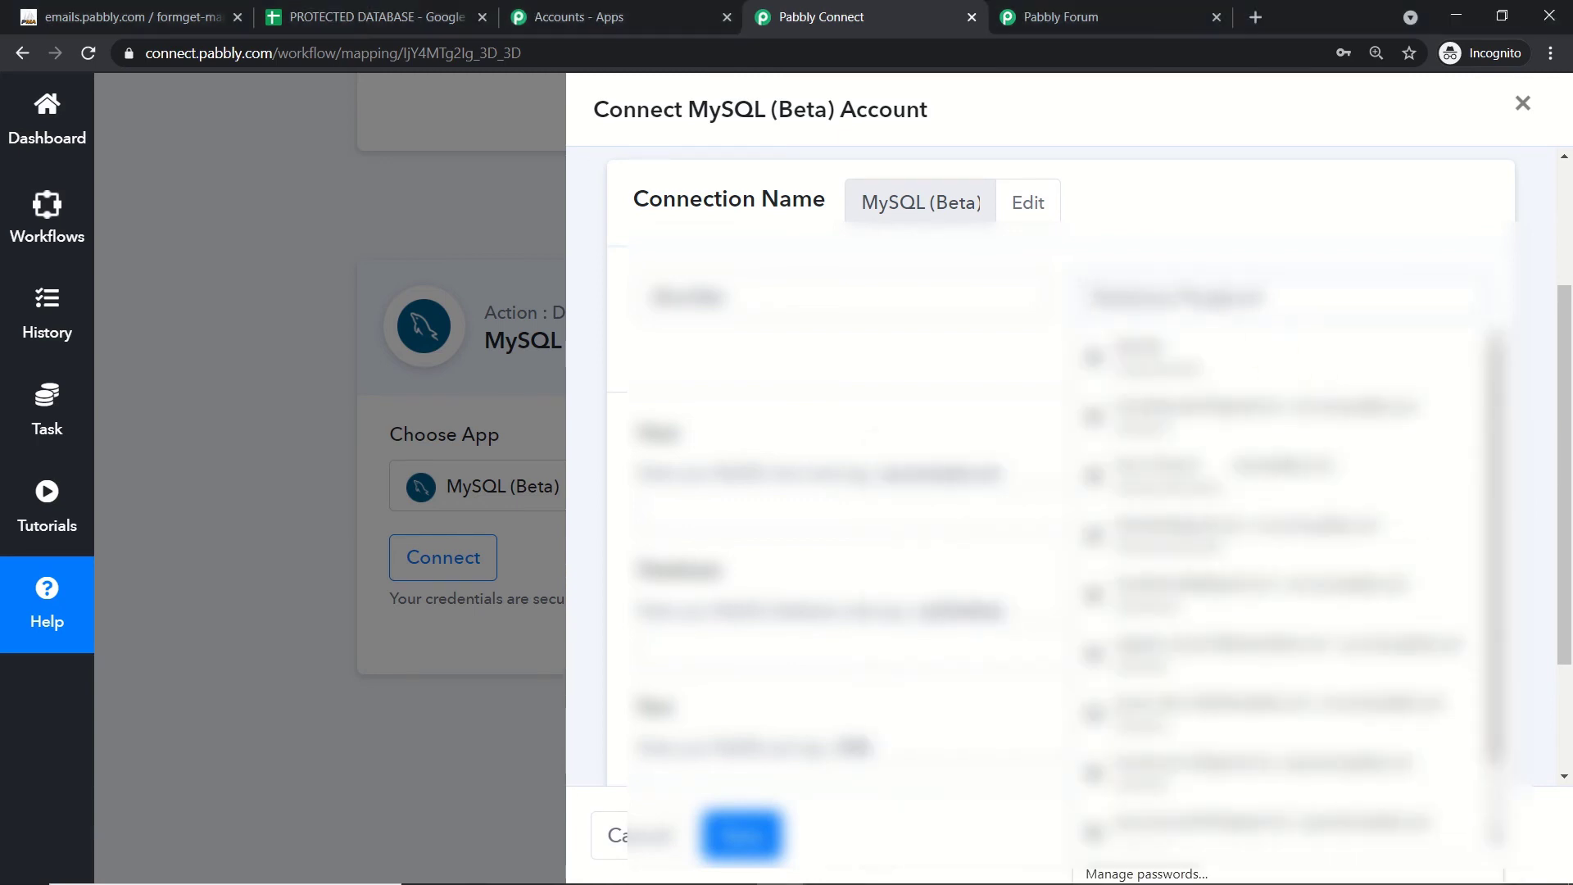
key(ctrl+v)
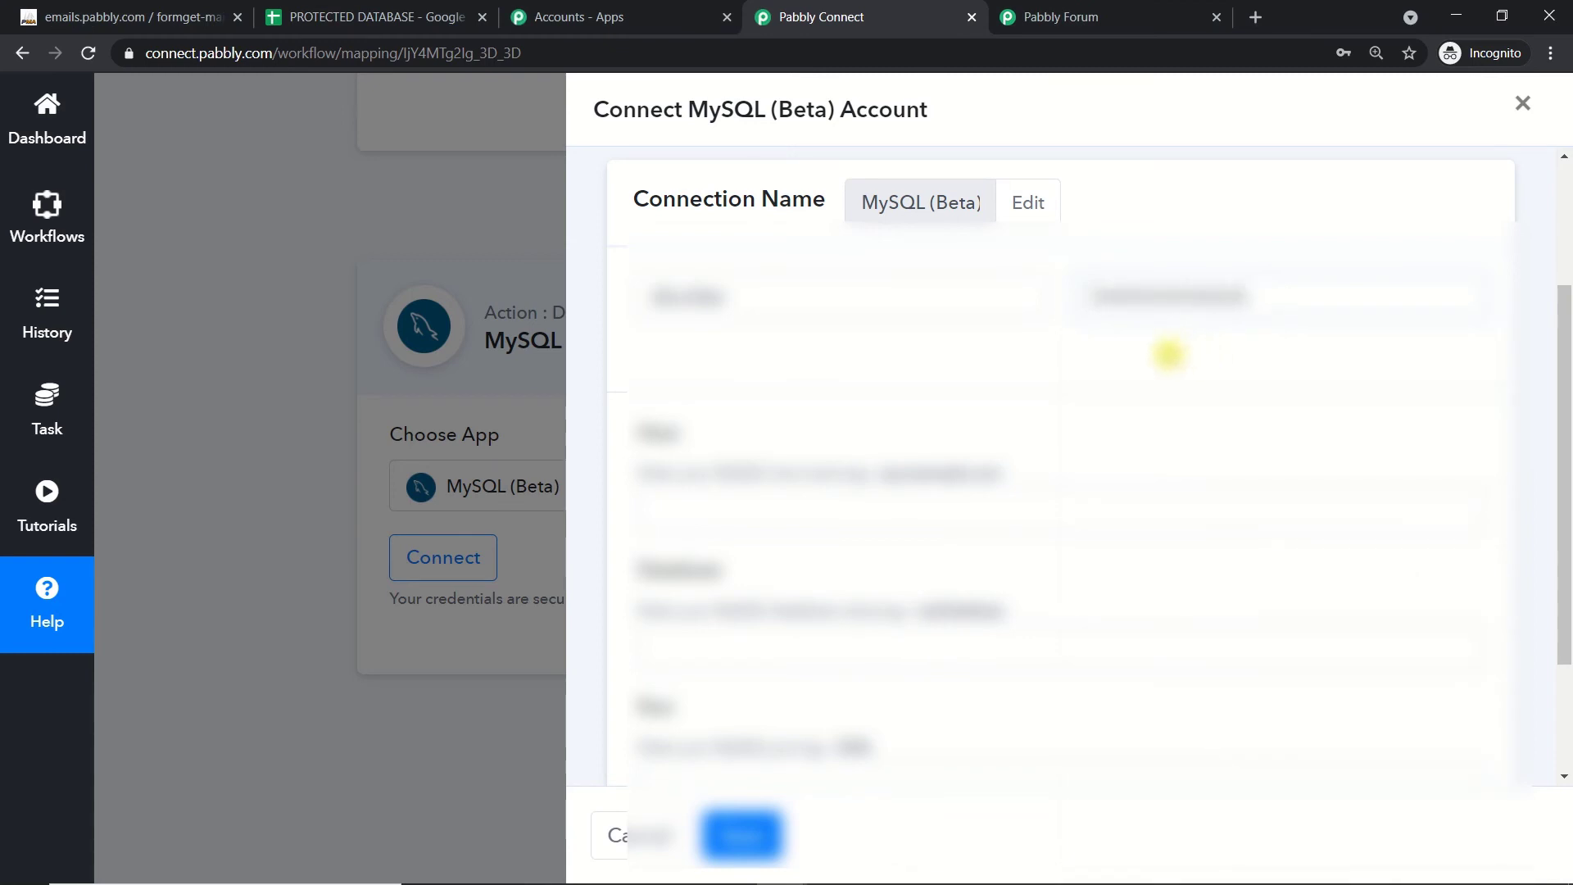
Step: Copy the host address from the notes into the Host field
scroll(811, 459, down, 1)
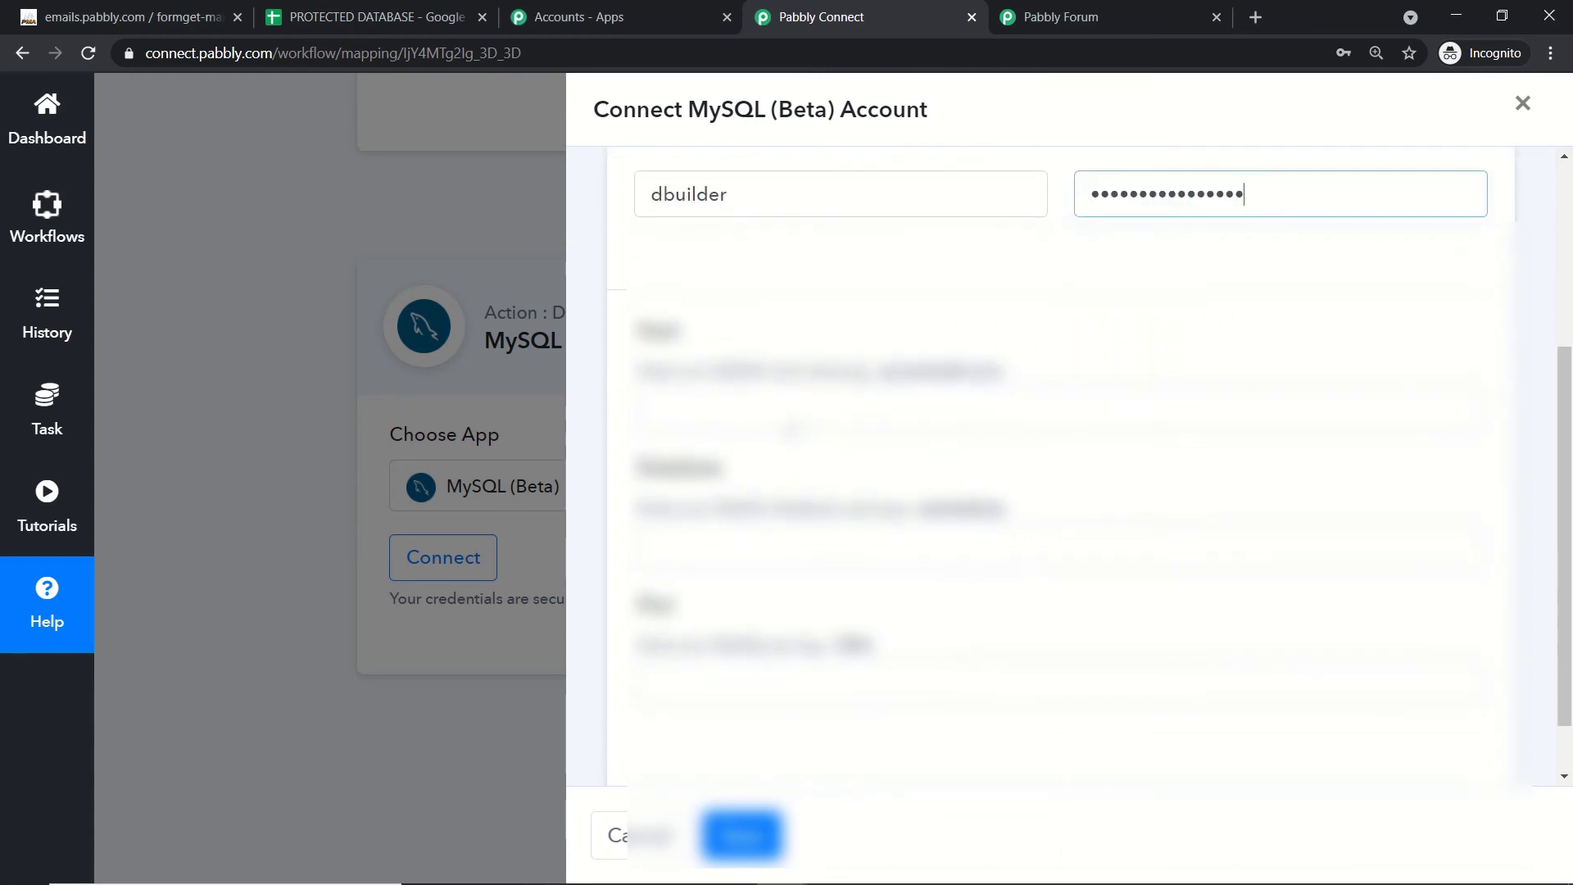
scroll(799, 434, down, 1)
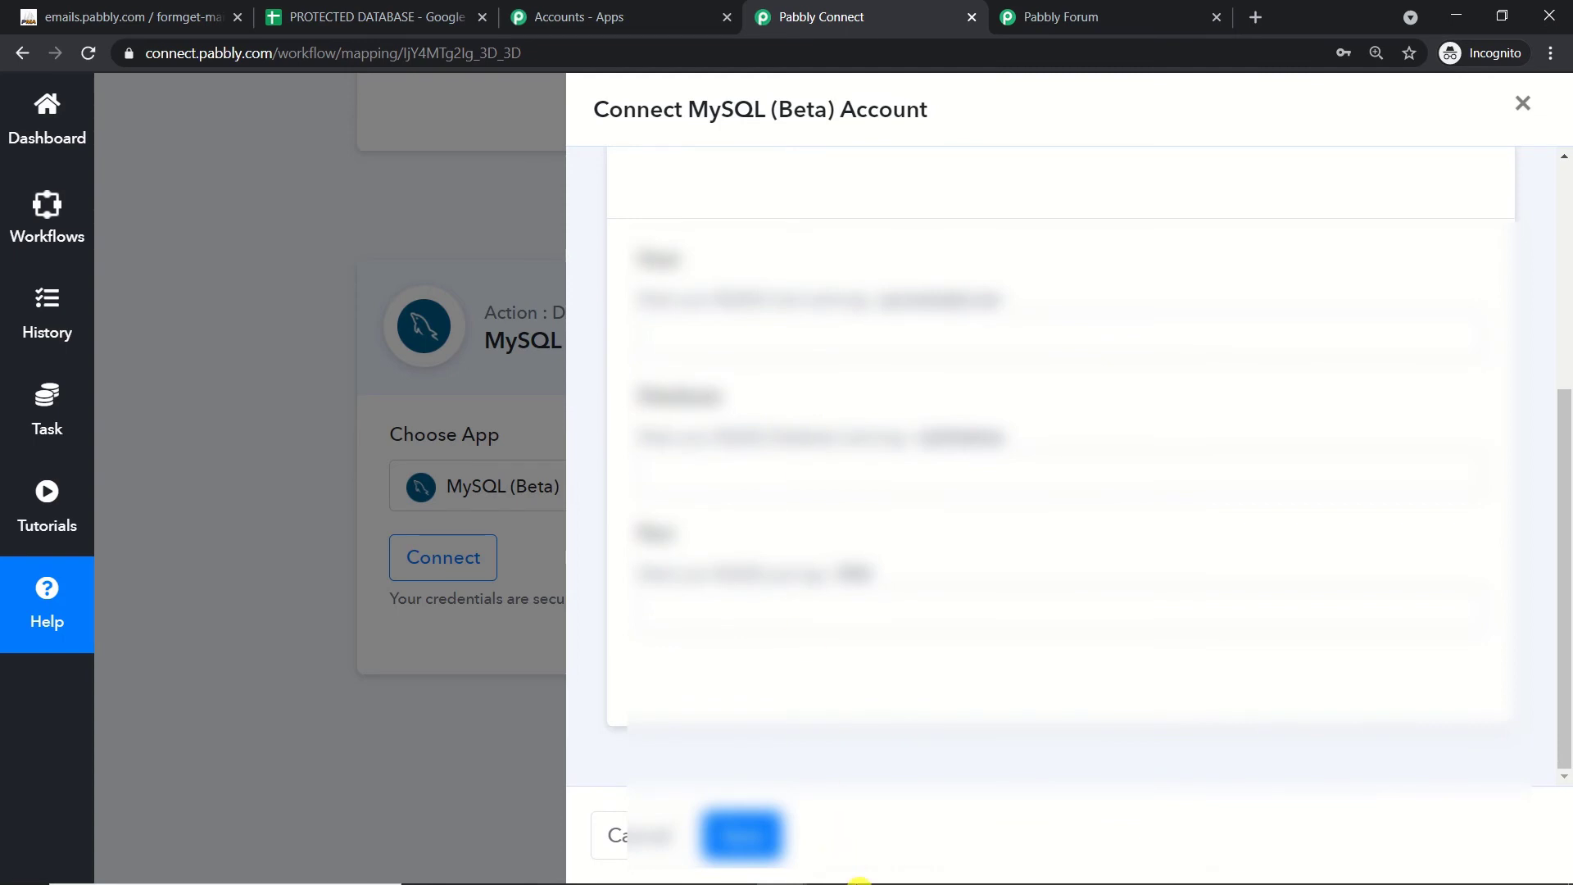
mouse_move(847, 877)
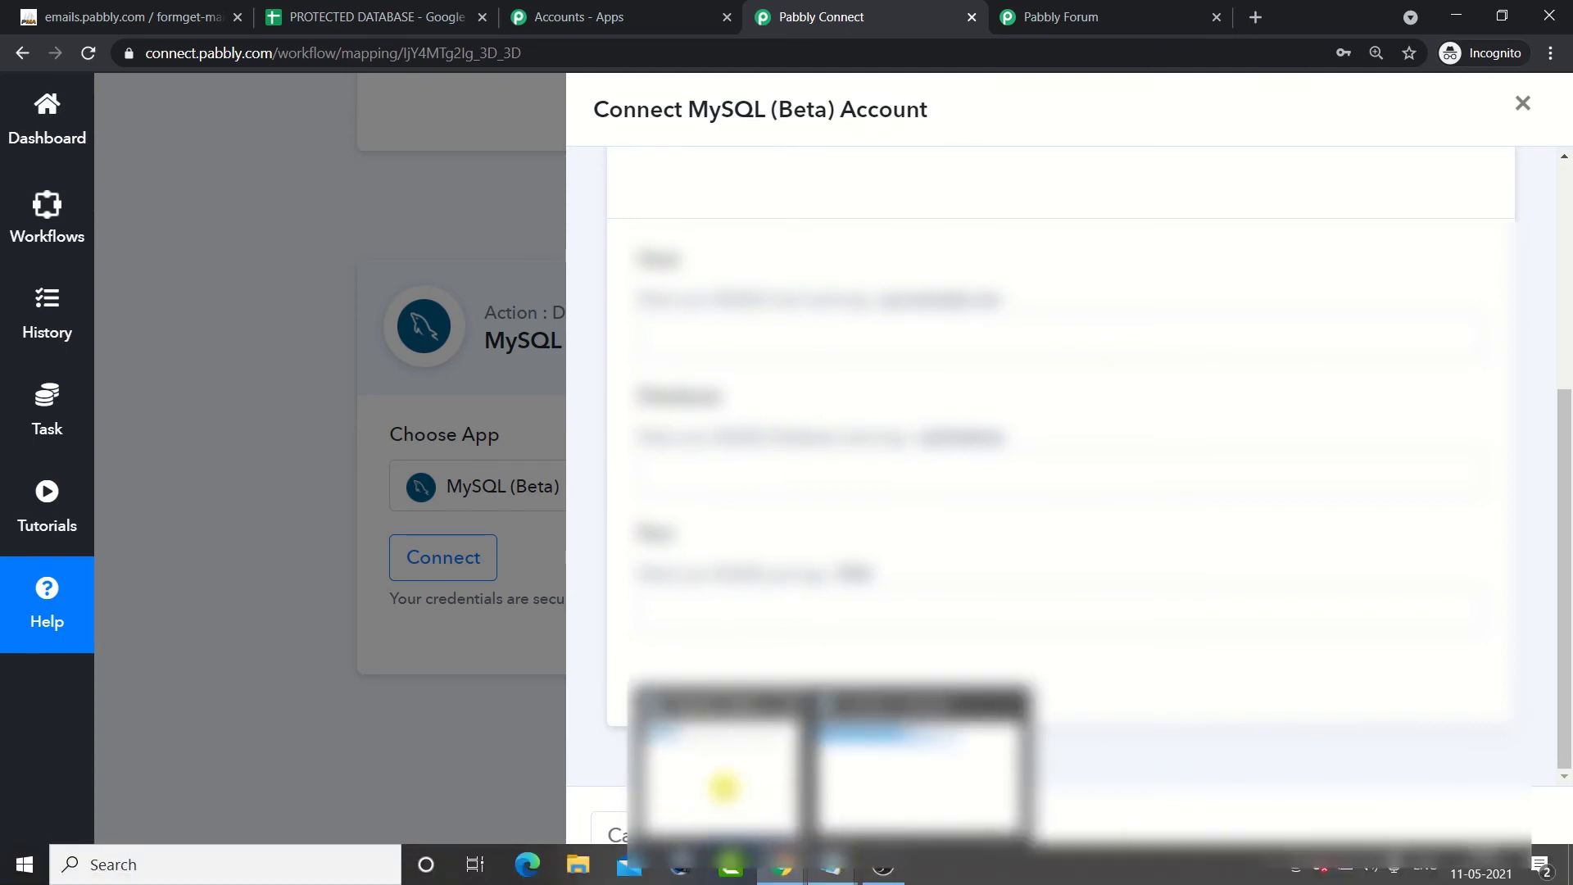
click(721, 786)
drag(953, 503, 862, 503)
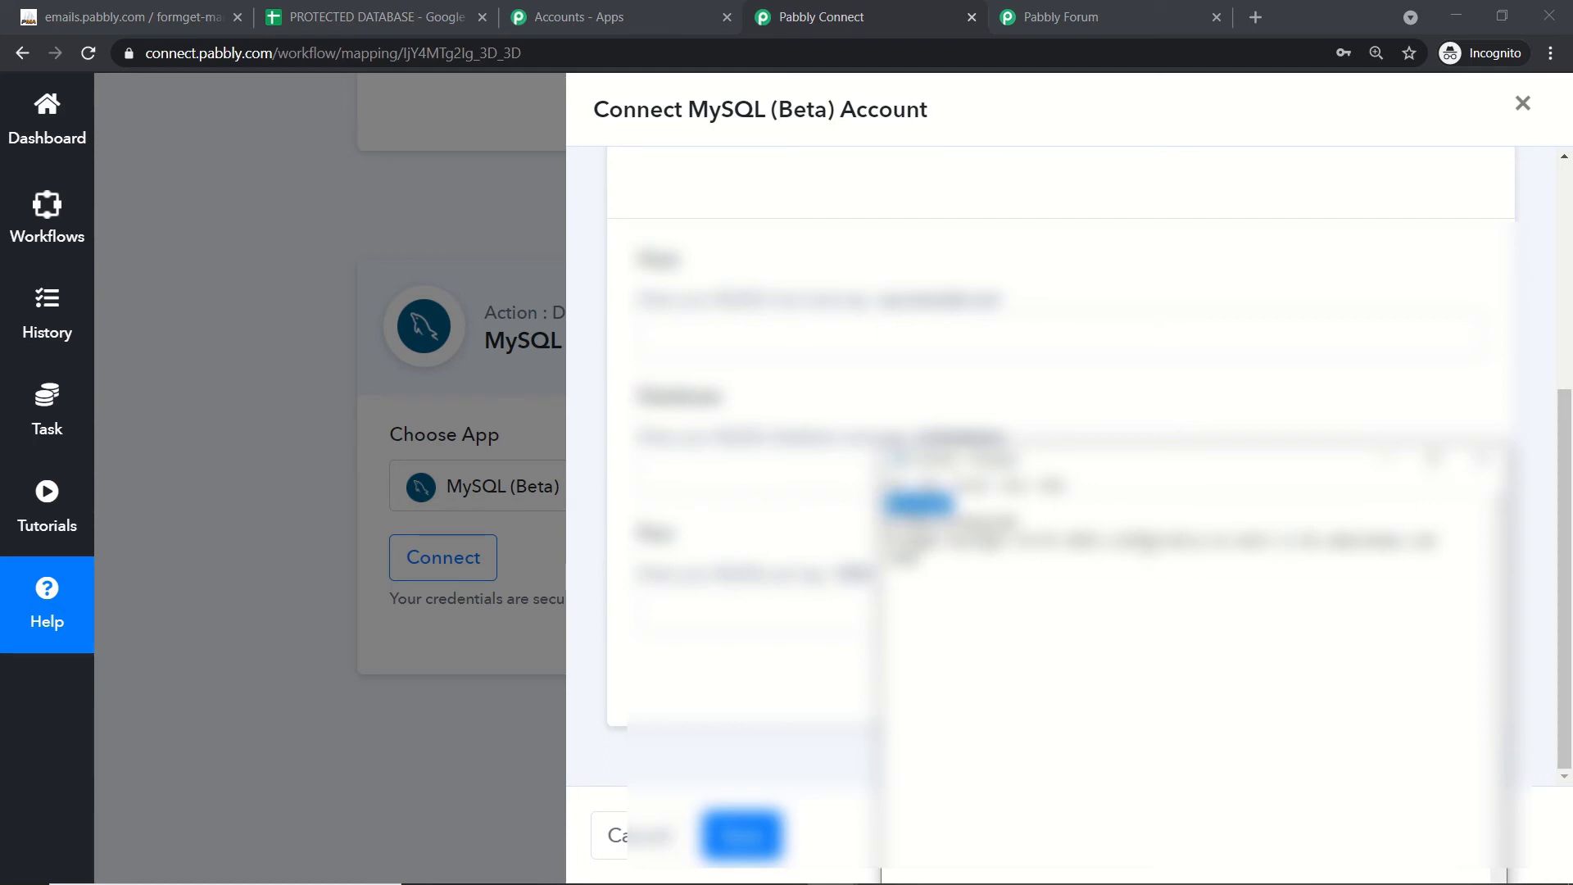
click(1199, 644)
drag(1440, 539, 999, 525)
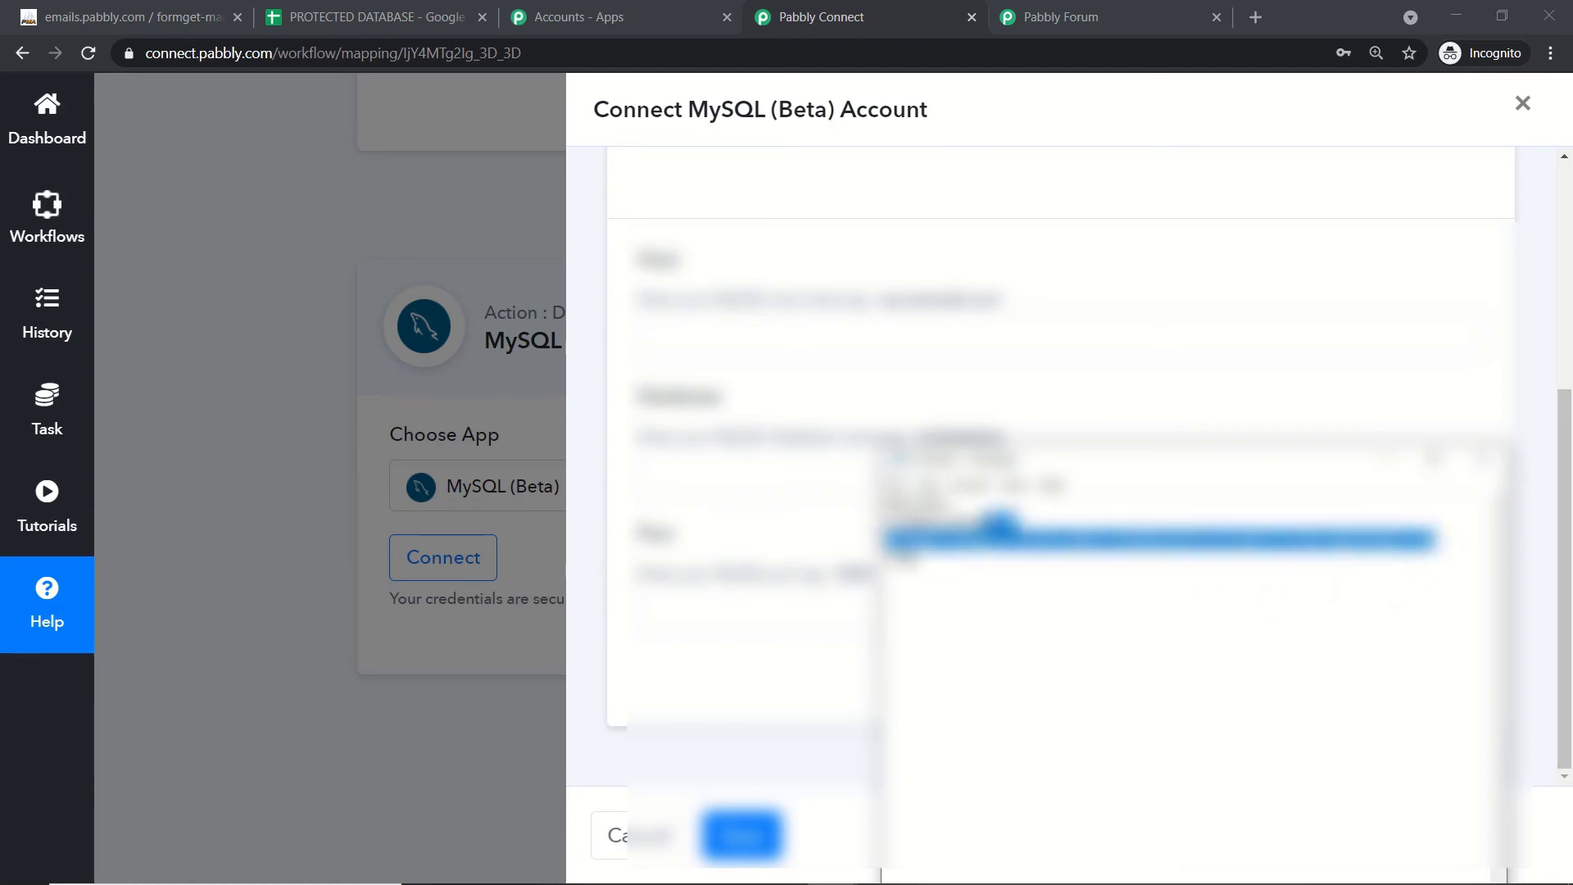
click(998, 524)
drag(1440, 540, 883, 539)
right_click(895, 541)
click(940, 600)
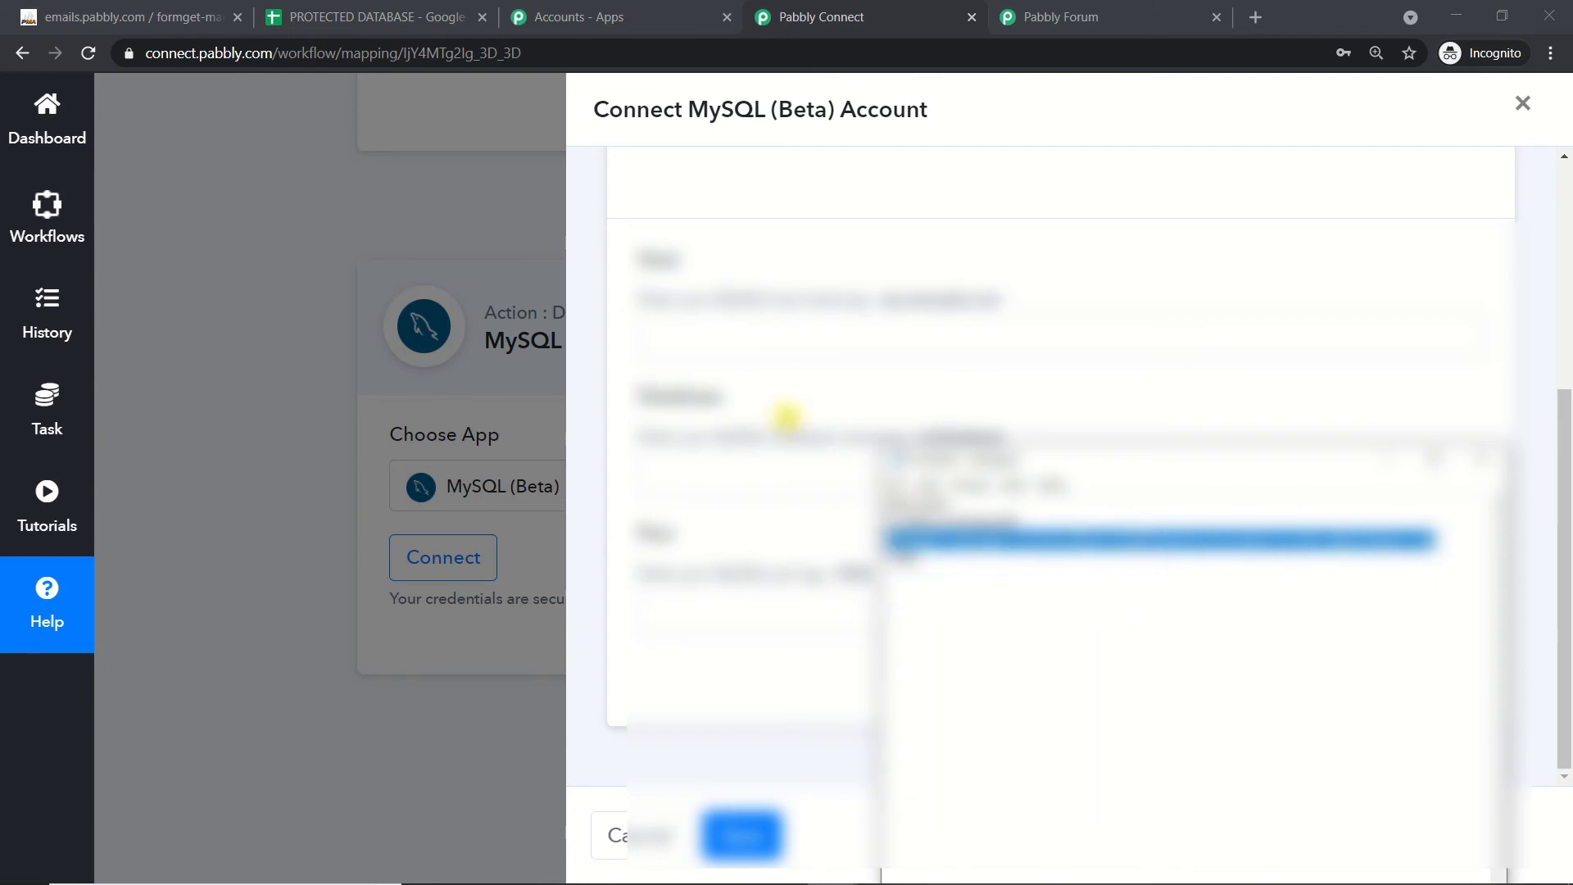
click(753, 337)
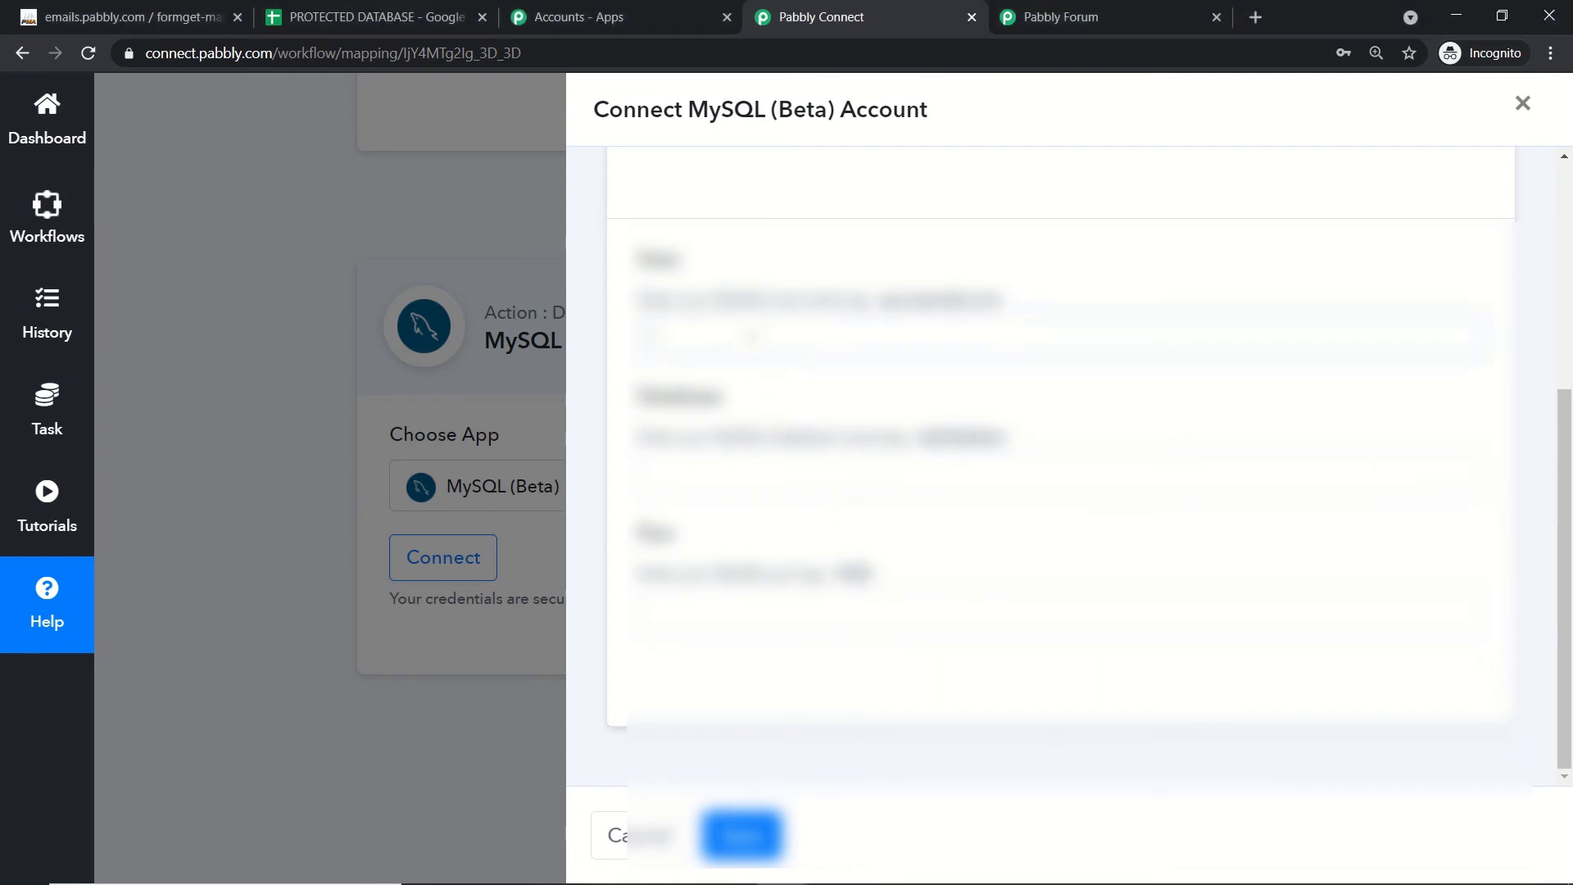
key(ctrl+v)
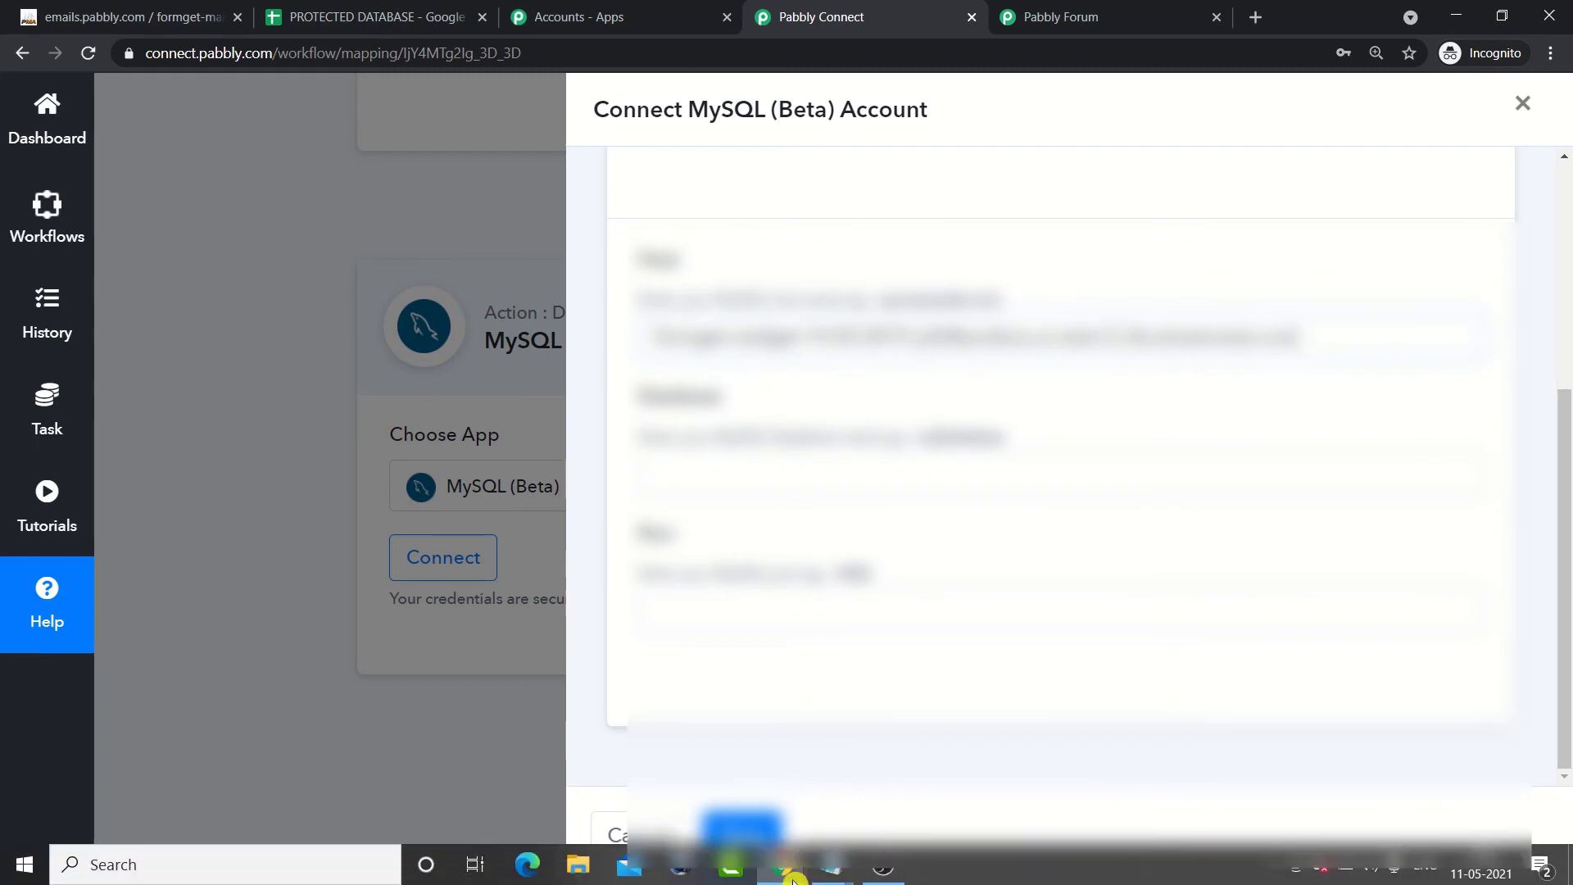
Step: Paste the database name from the notes into the Database field, verifying it in phpMyAdmin
mouse_move(829, 876)
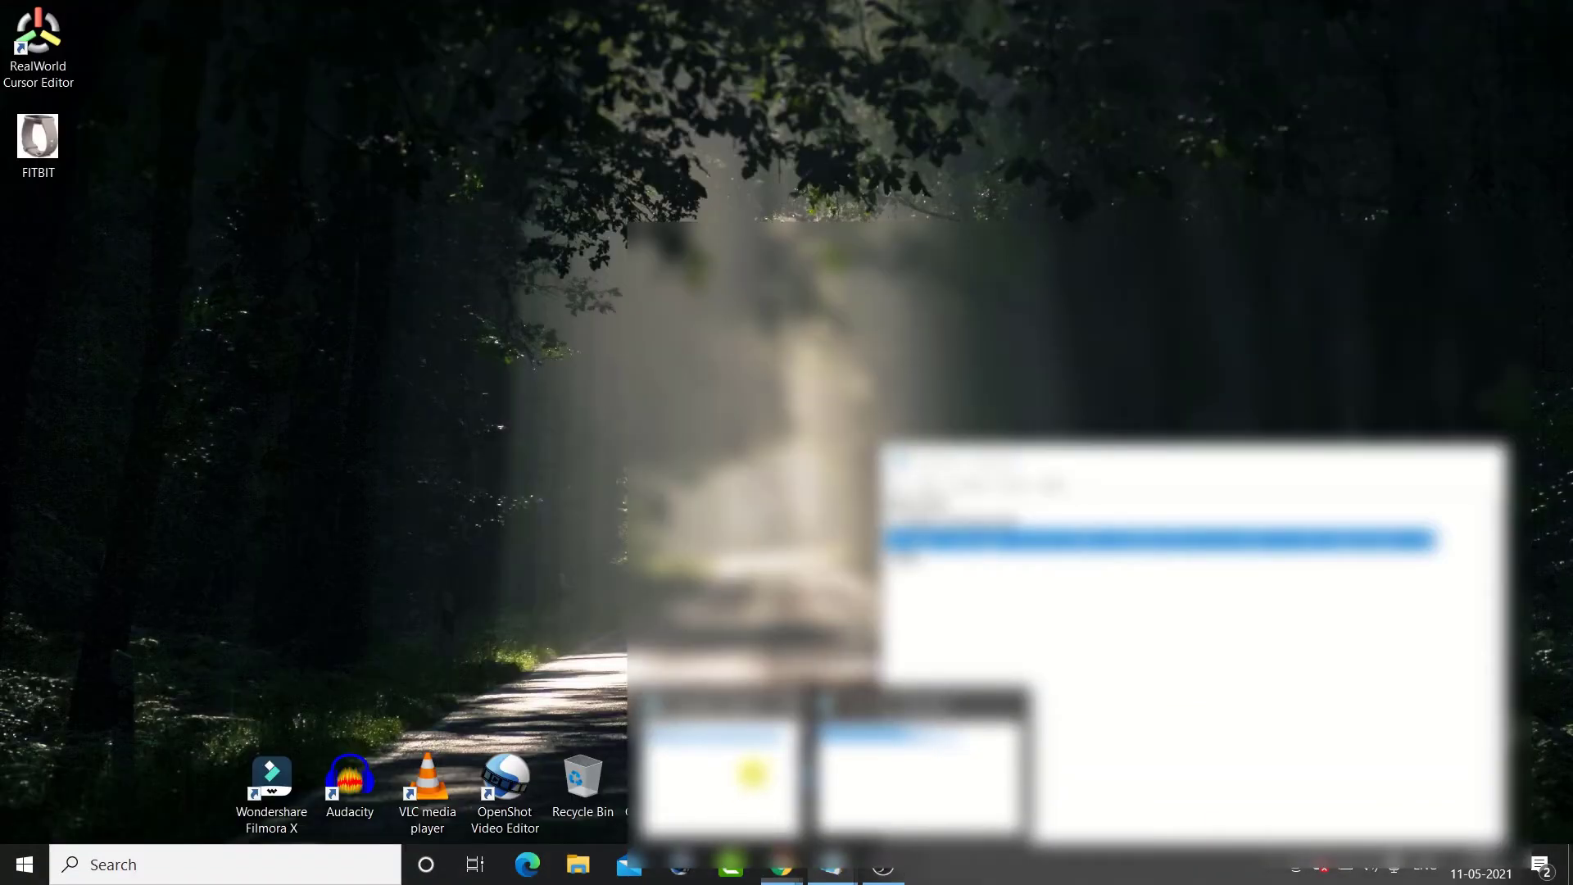
click(748, 769)
drag(909, 505, 885, 505)
right_click(900, 505)
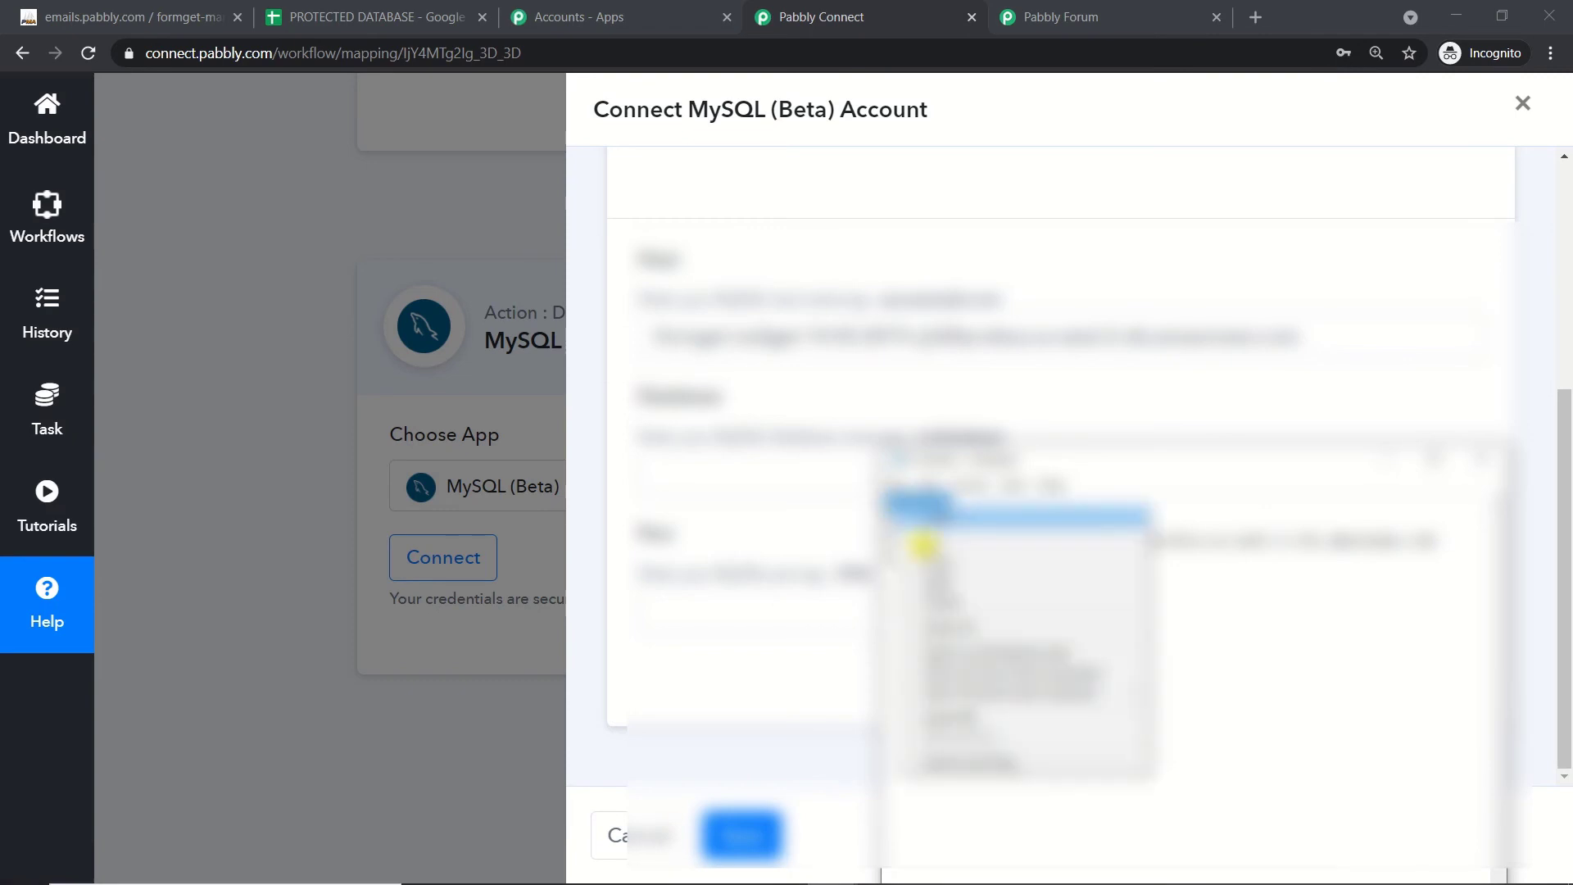
click(926, 561)
click(685, 473)
key(ctrl+v)
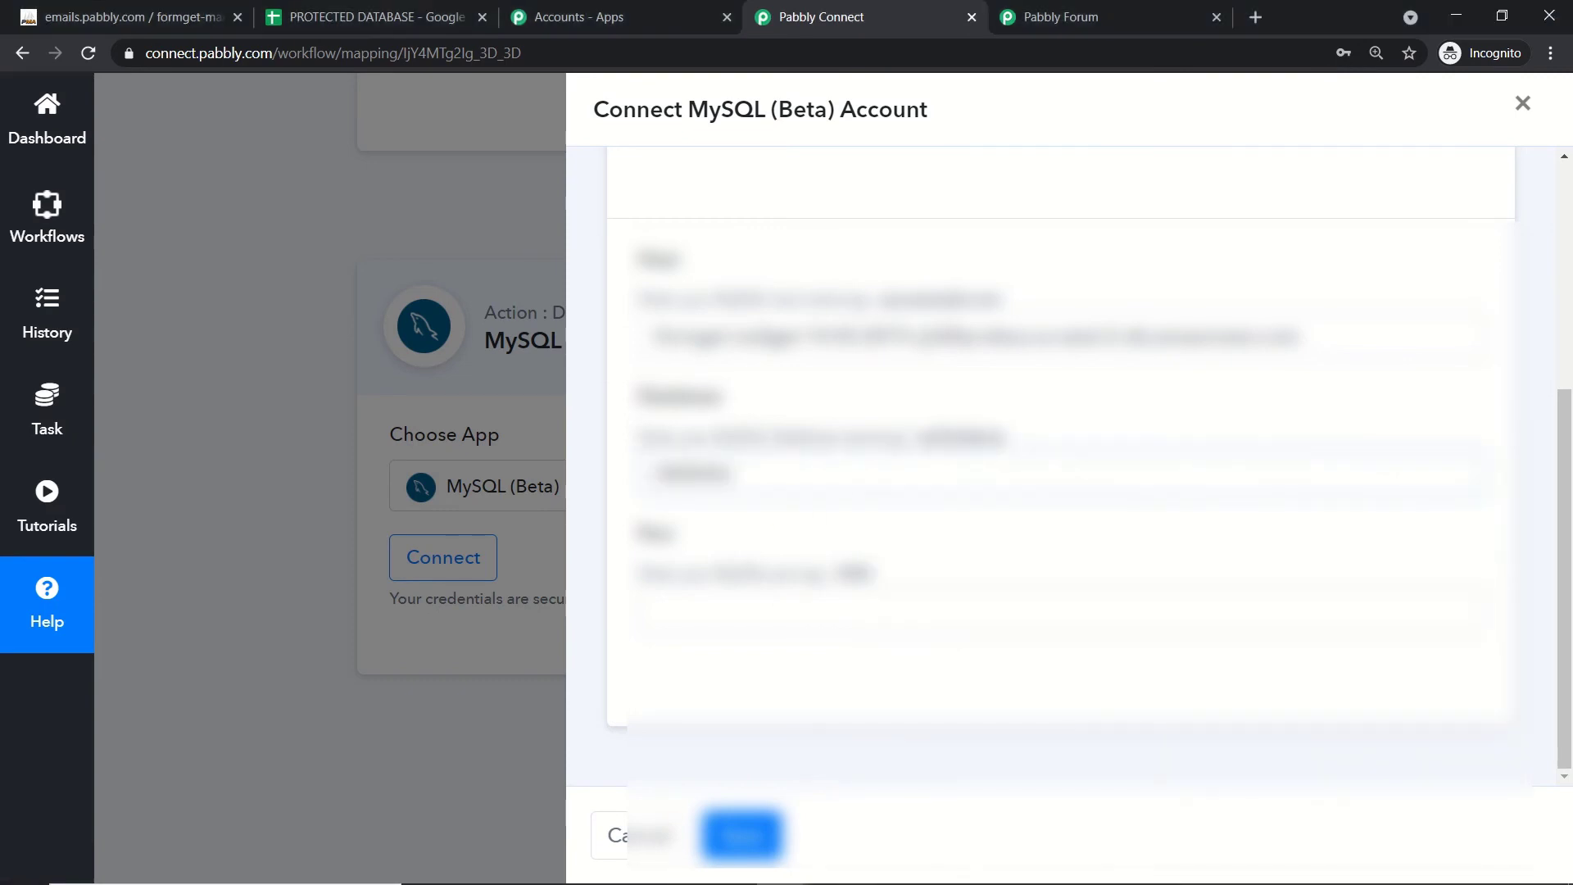
click(230, 7)
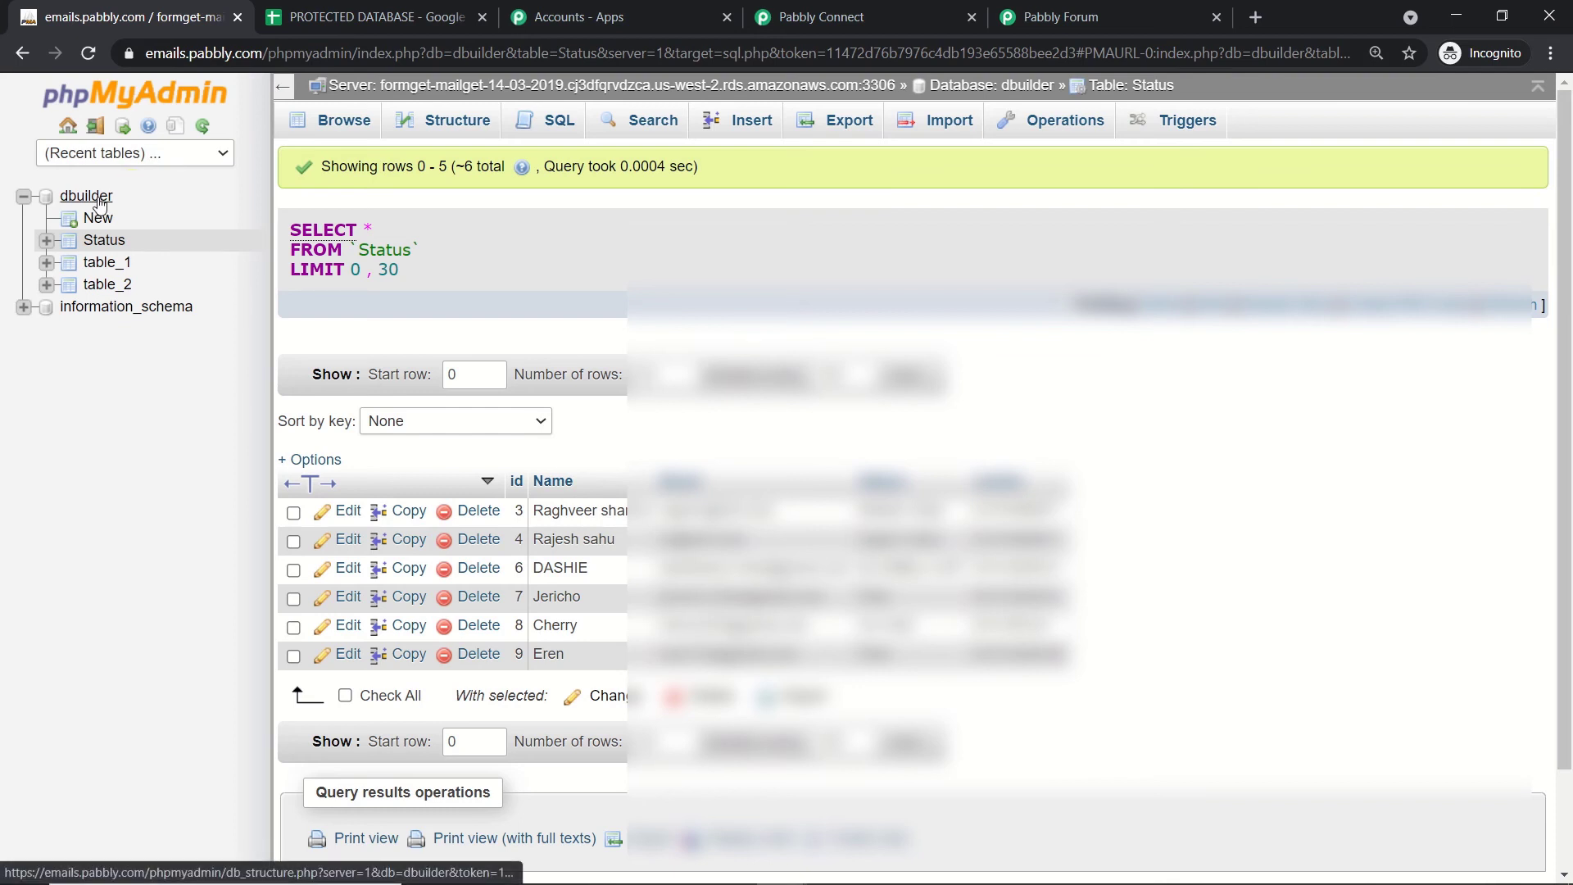
click(874, 13)
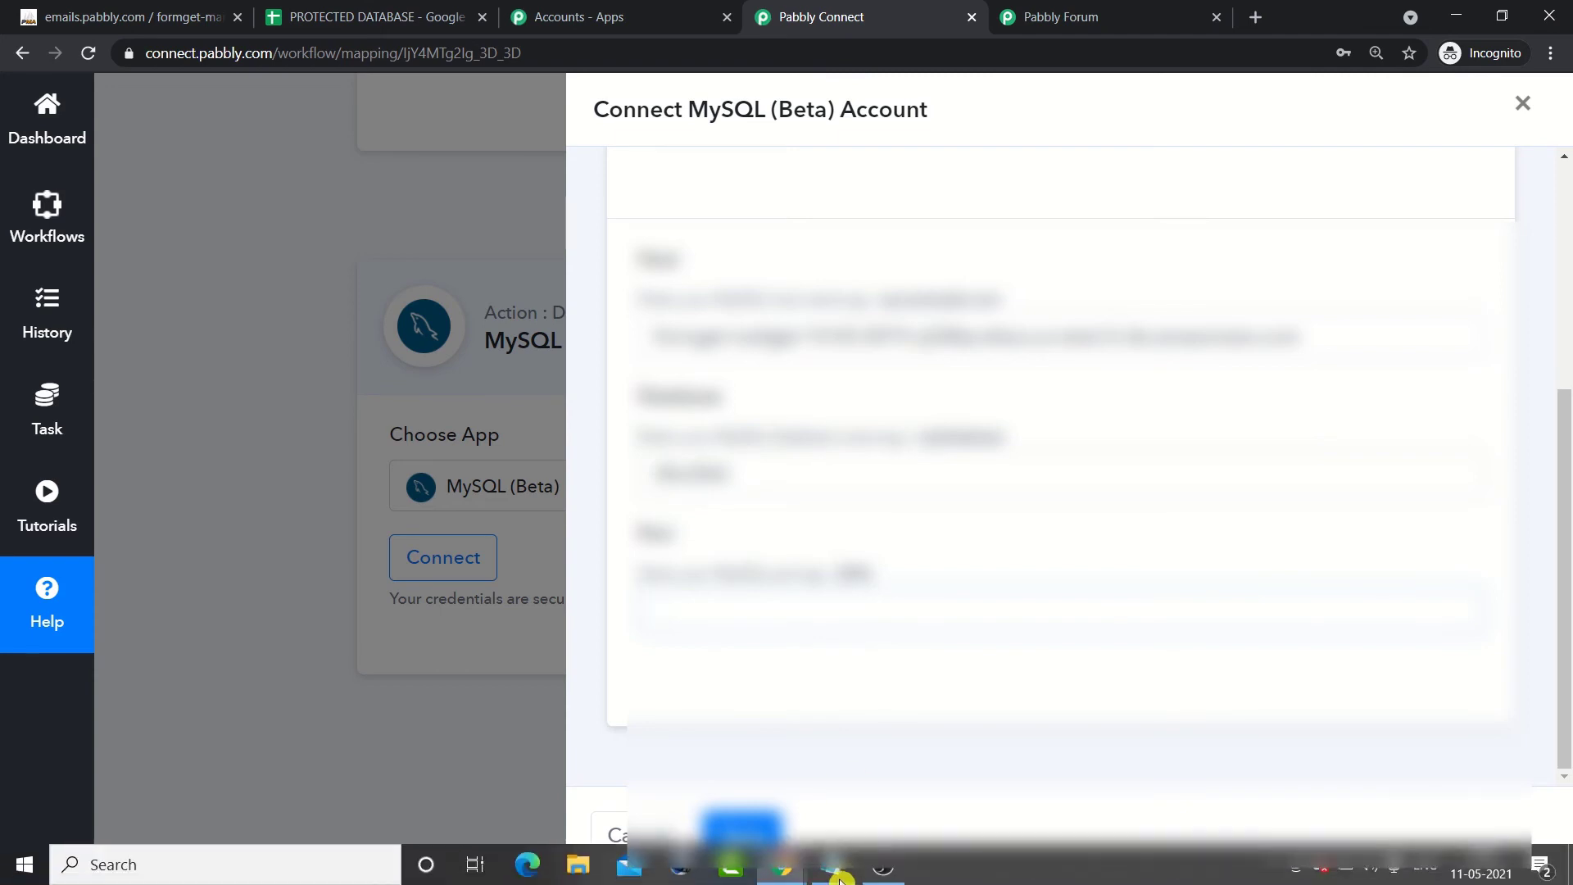
Step: Paste the port number from the notes into the Port field and save the connection
mouse_move(832, 867)
click(906, 789)
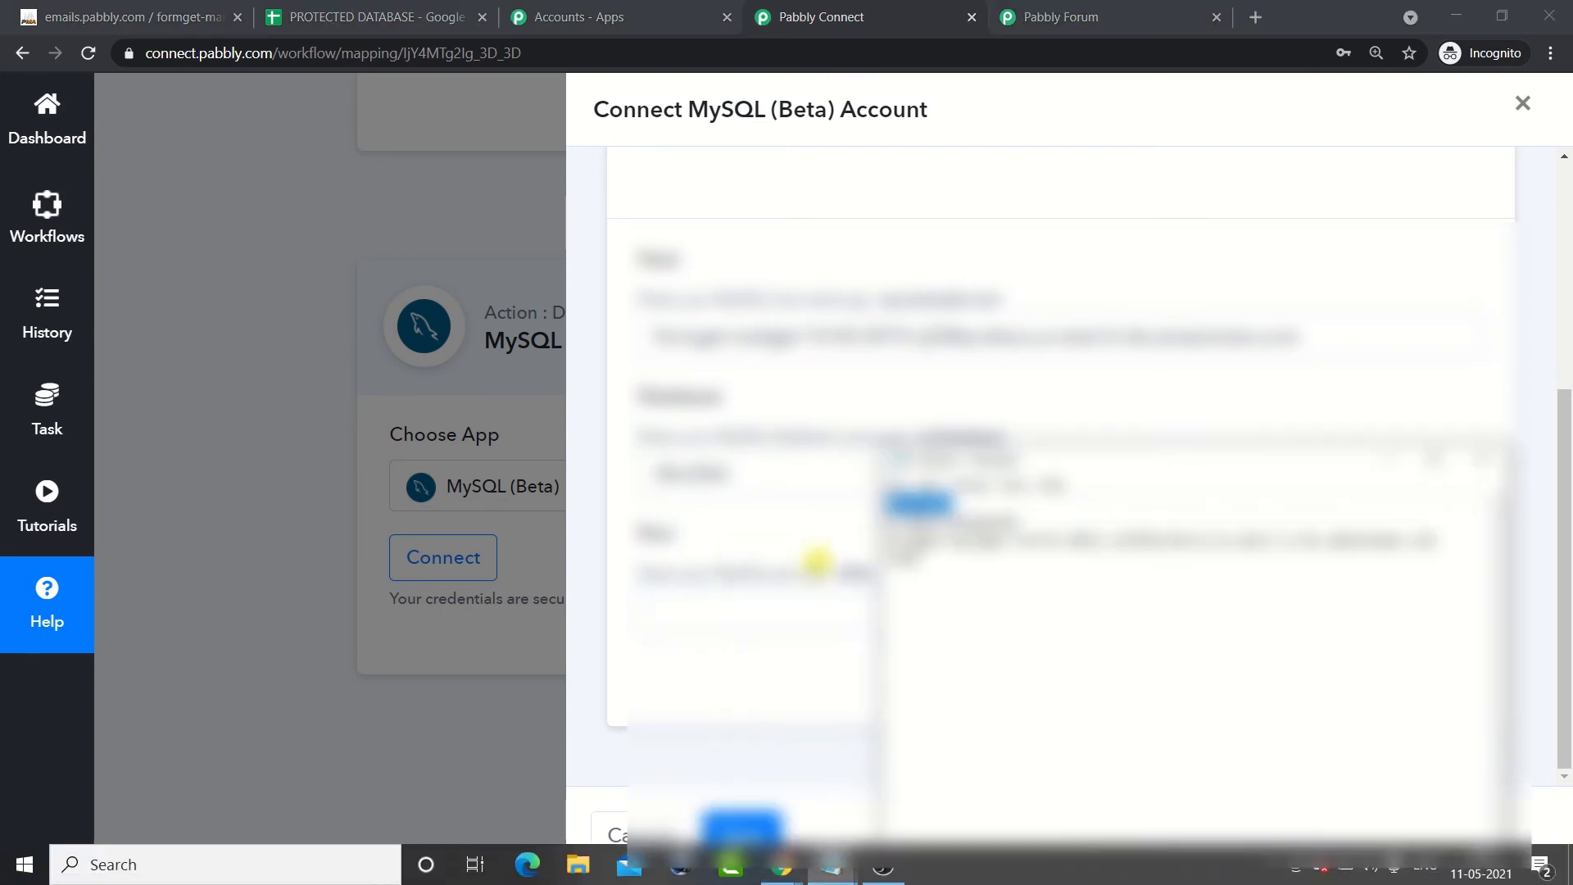
right_click(900, 558)
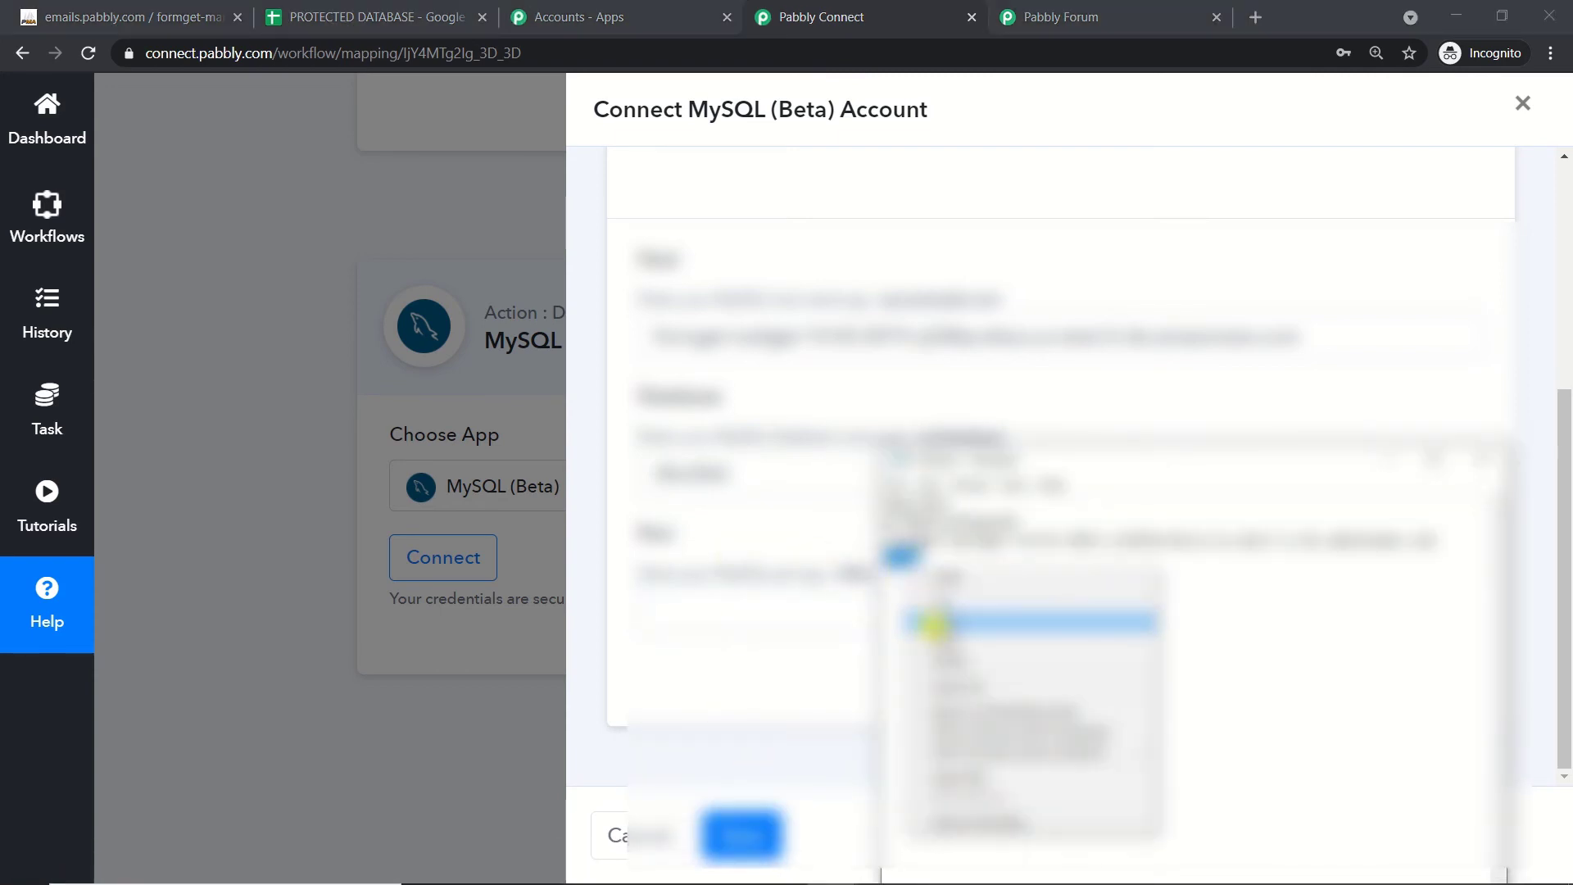
click(937, 623)
click(750, 625)
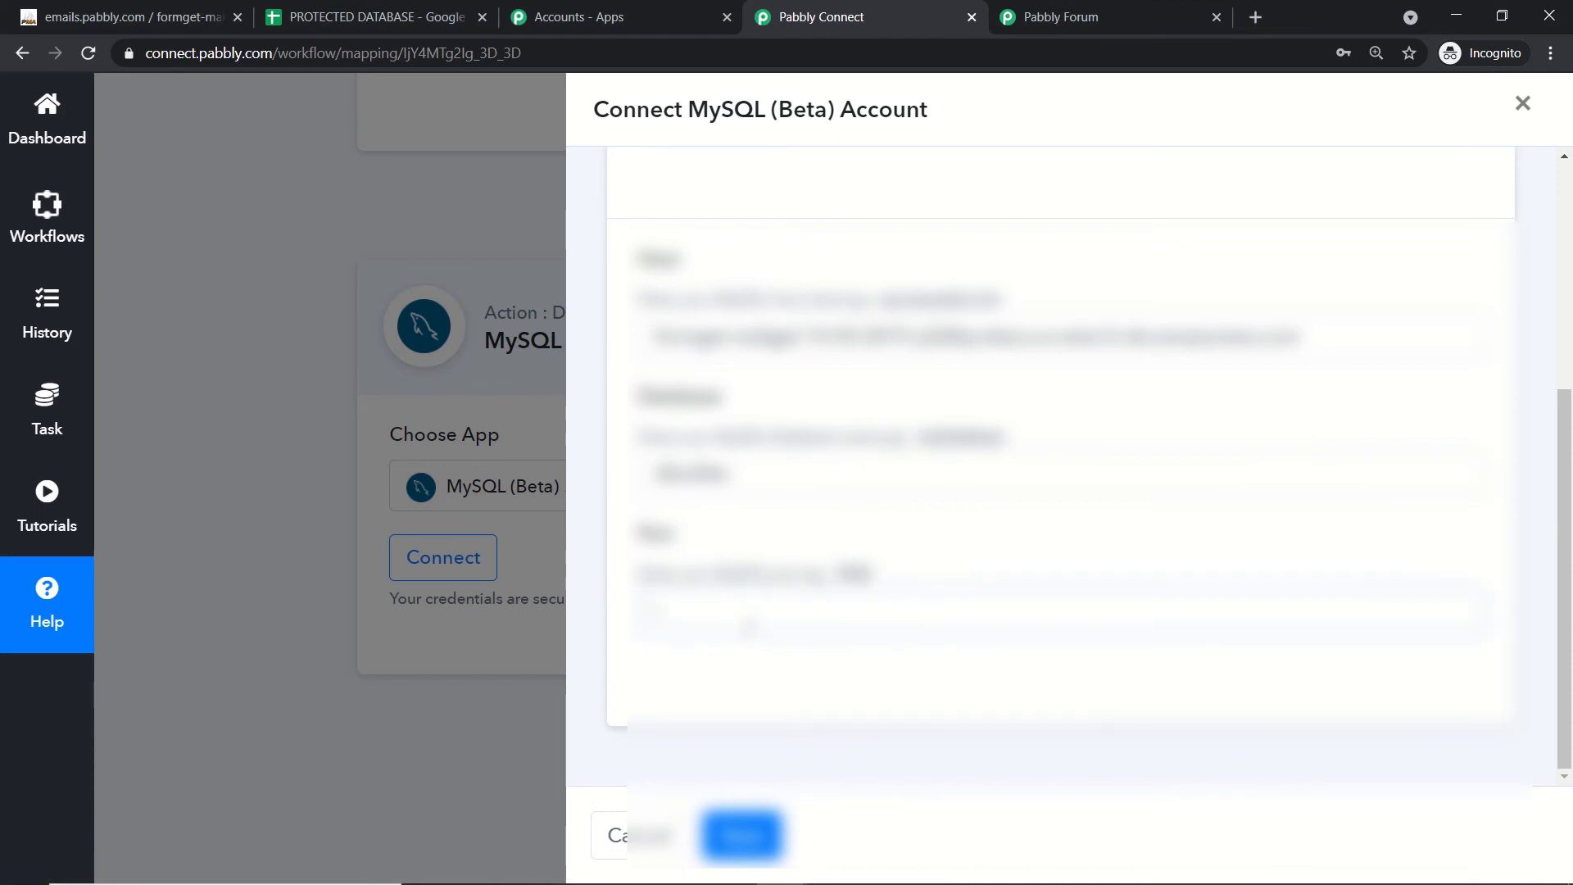
key(ctrl+v)
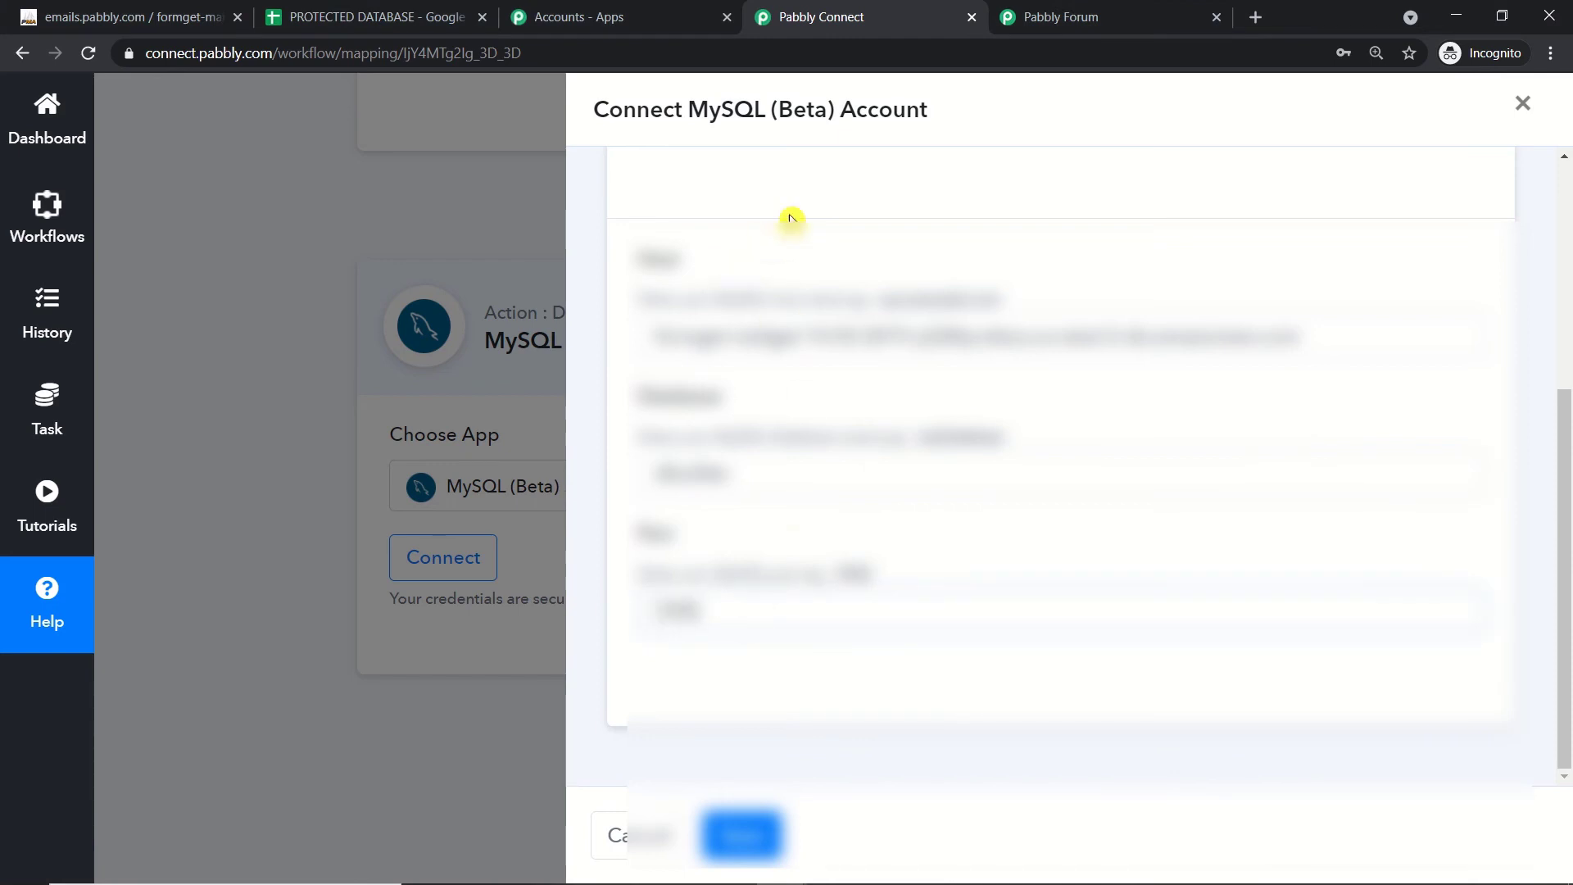
scroll(929, 484, up, 3)
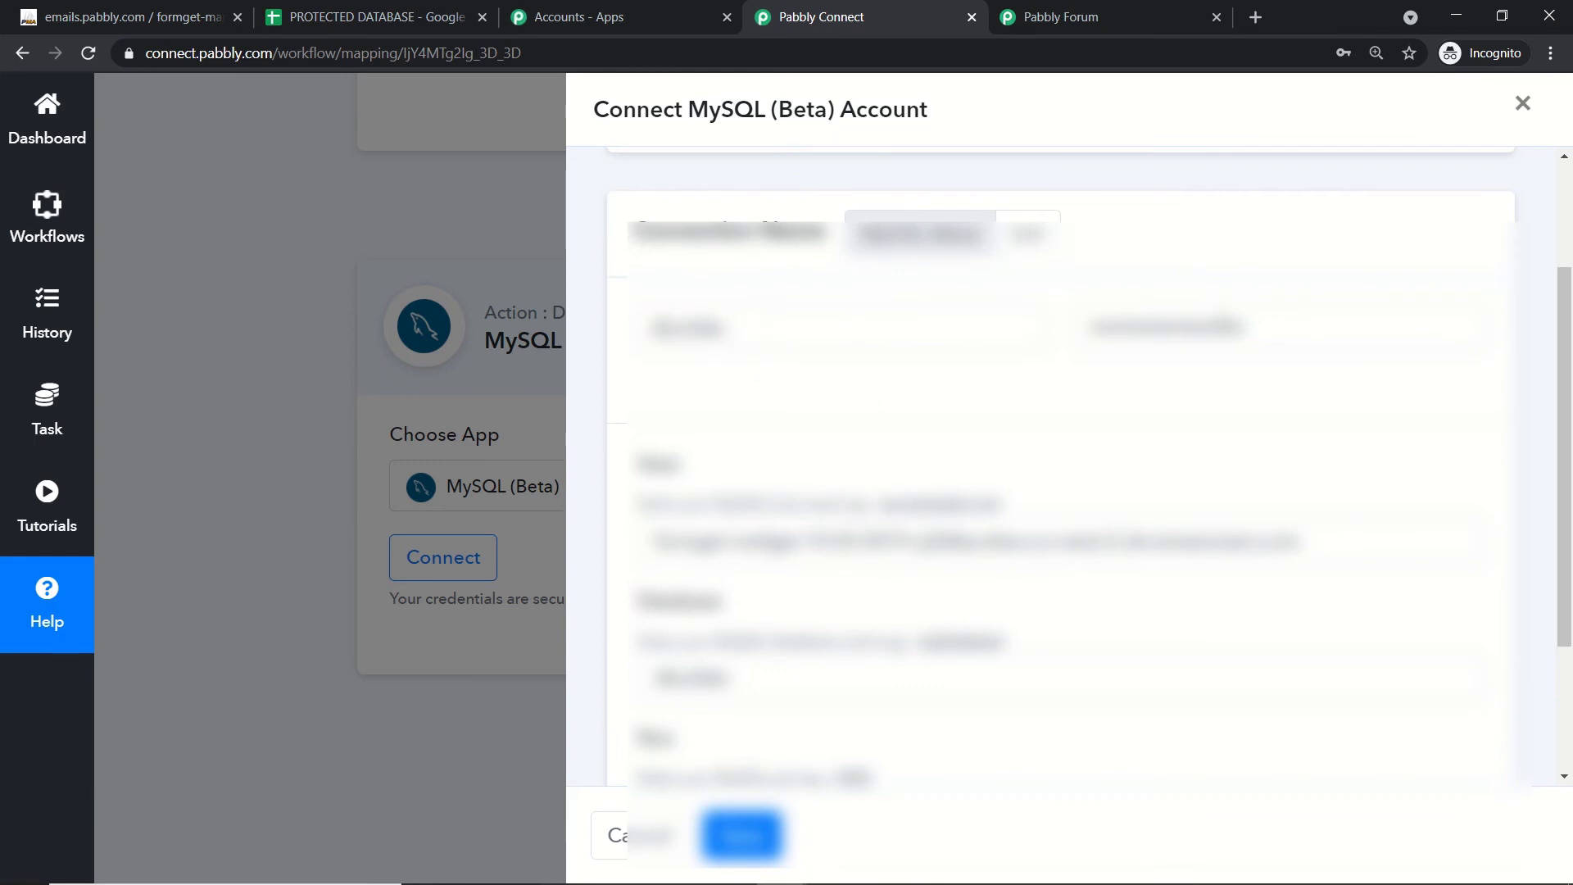
scroll(1194, 372, down, 5)
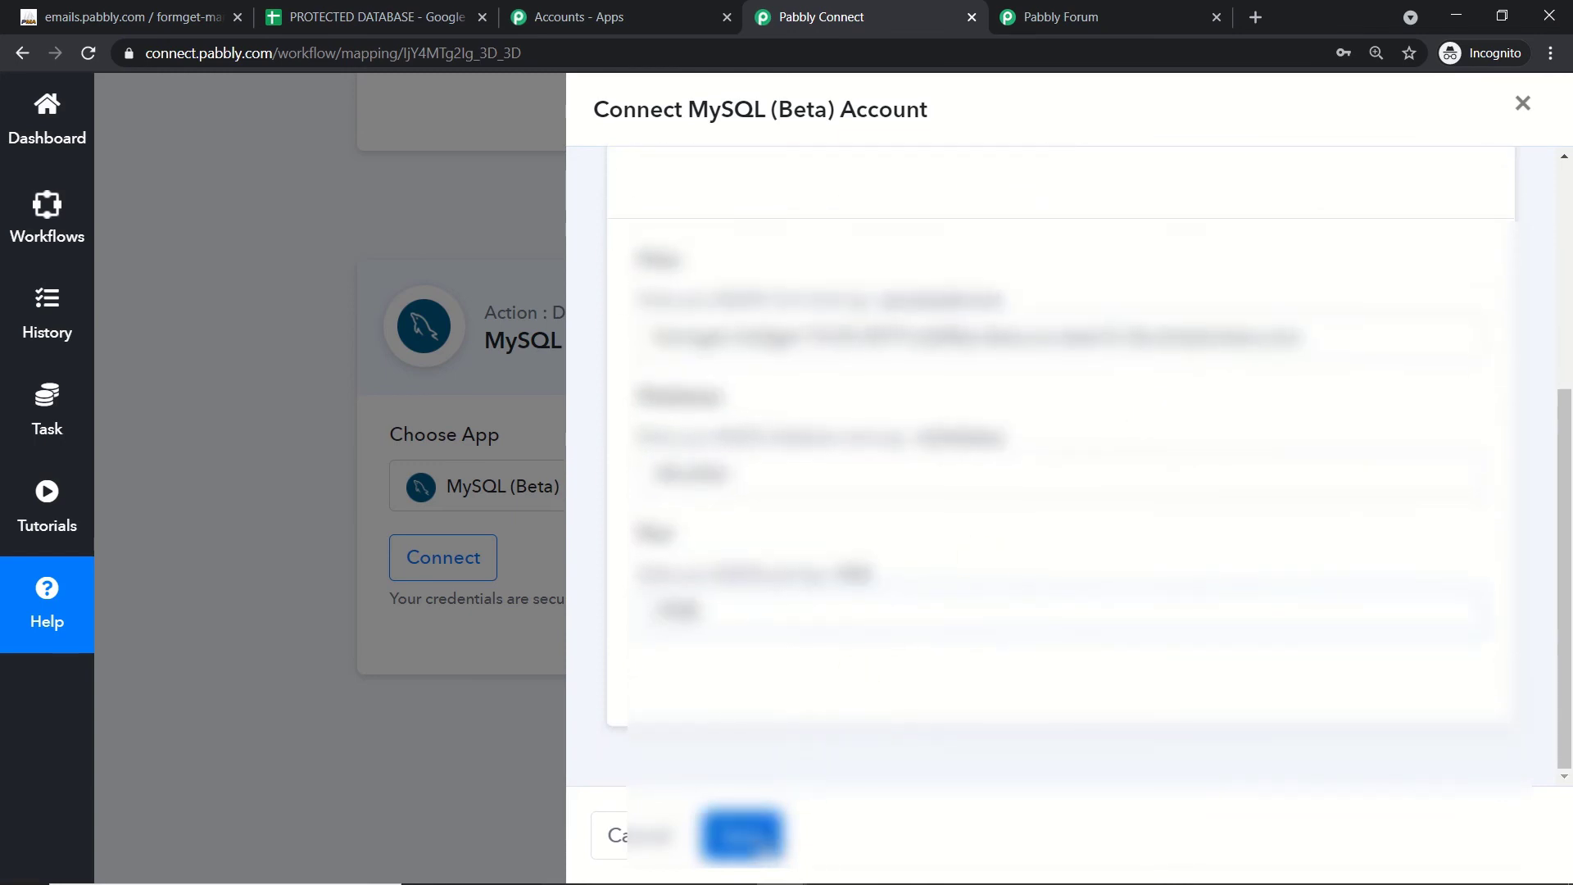
click(766, 846)
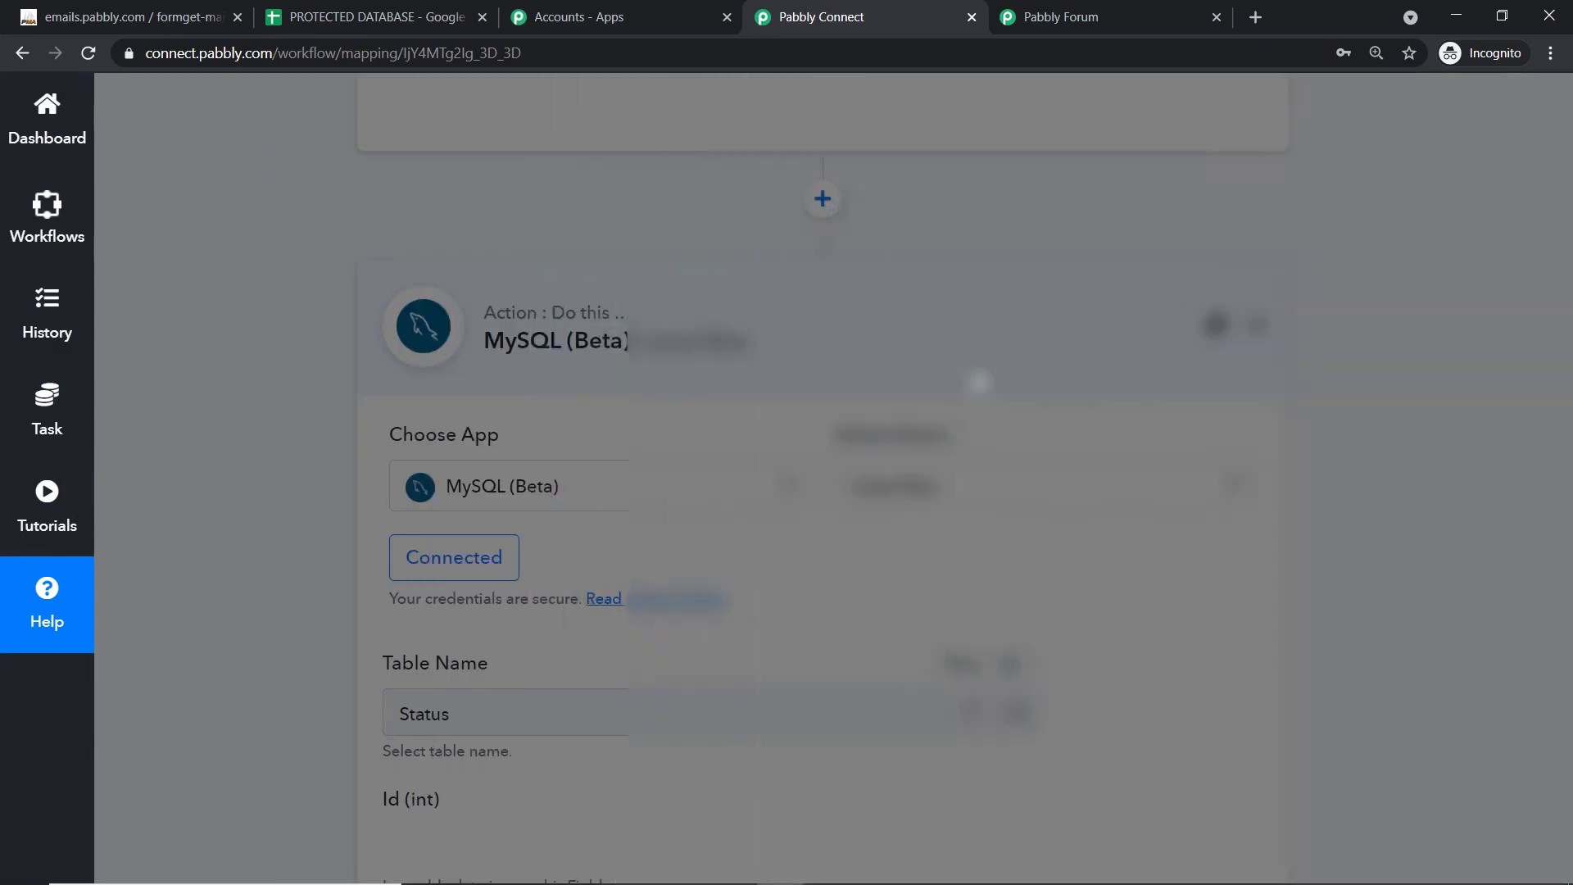
scroll(997, 421, down, 4)
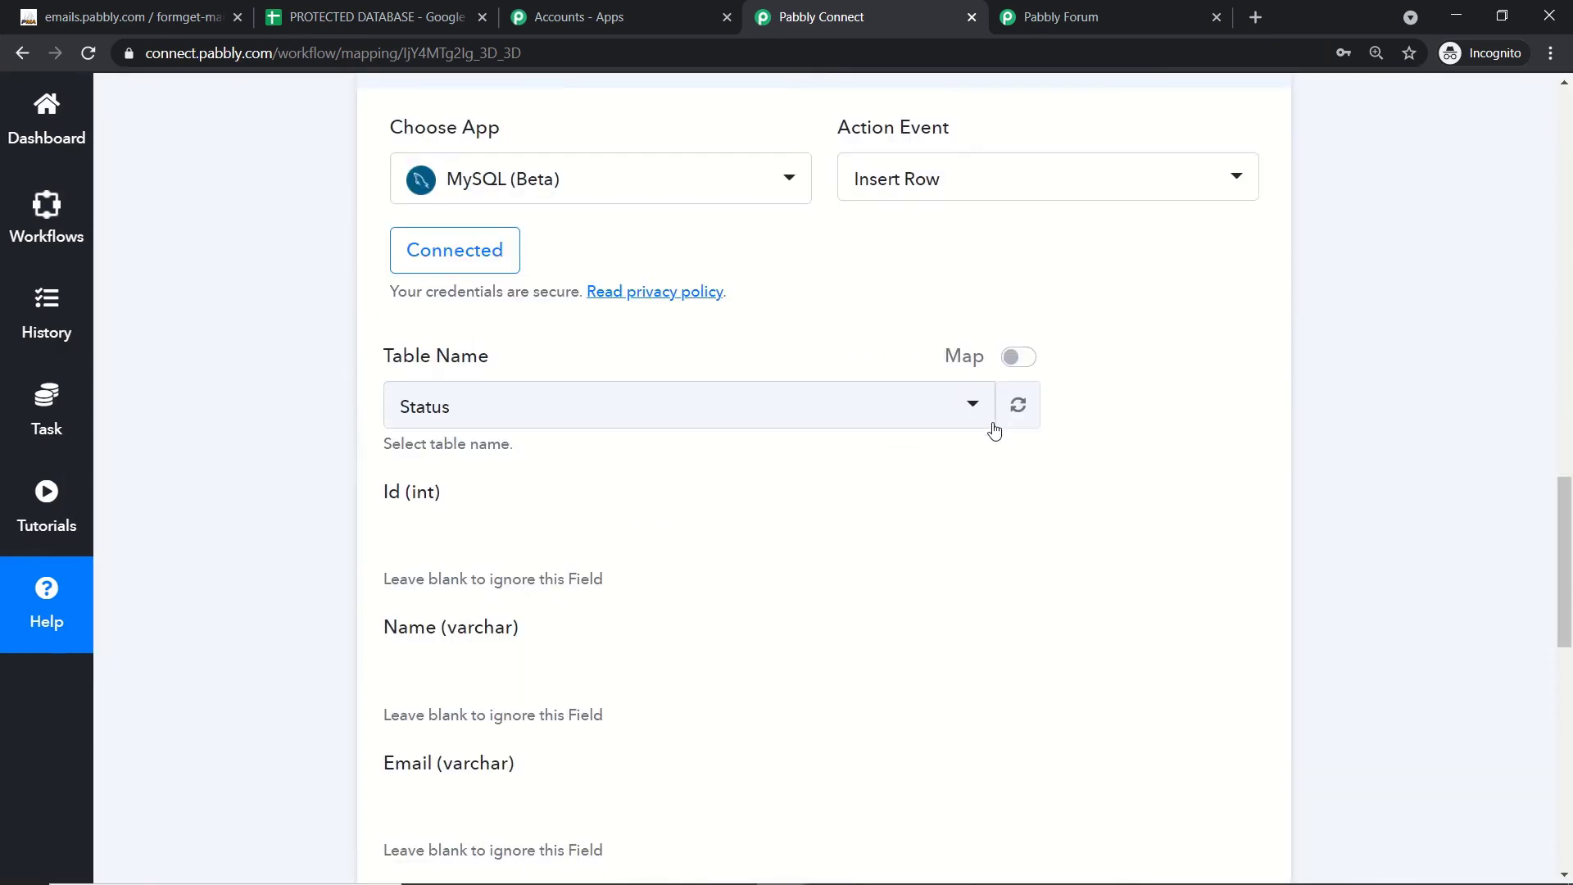
scroll(991, 435, down, 3)
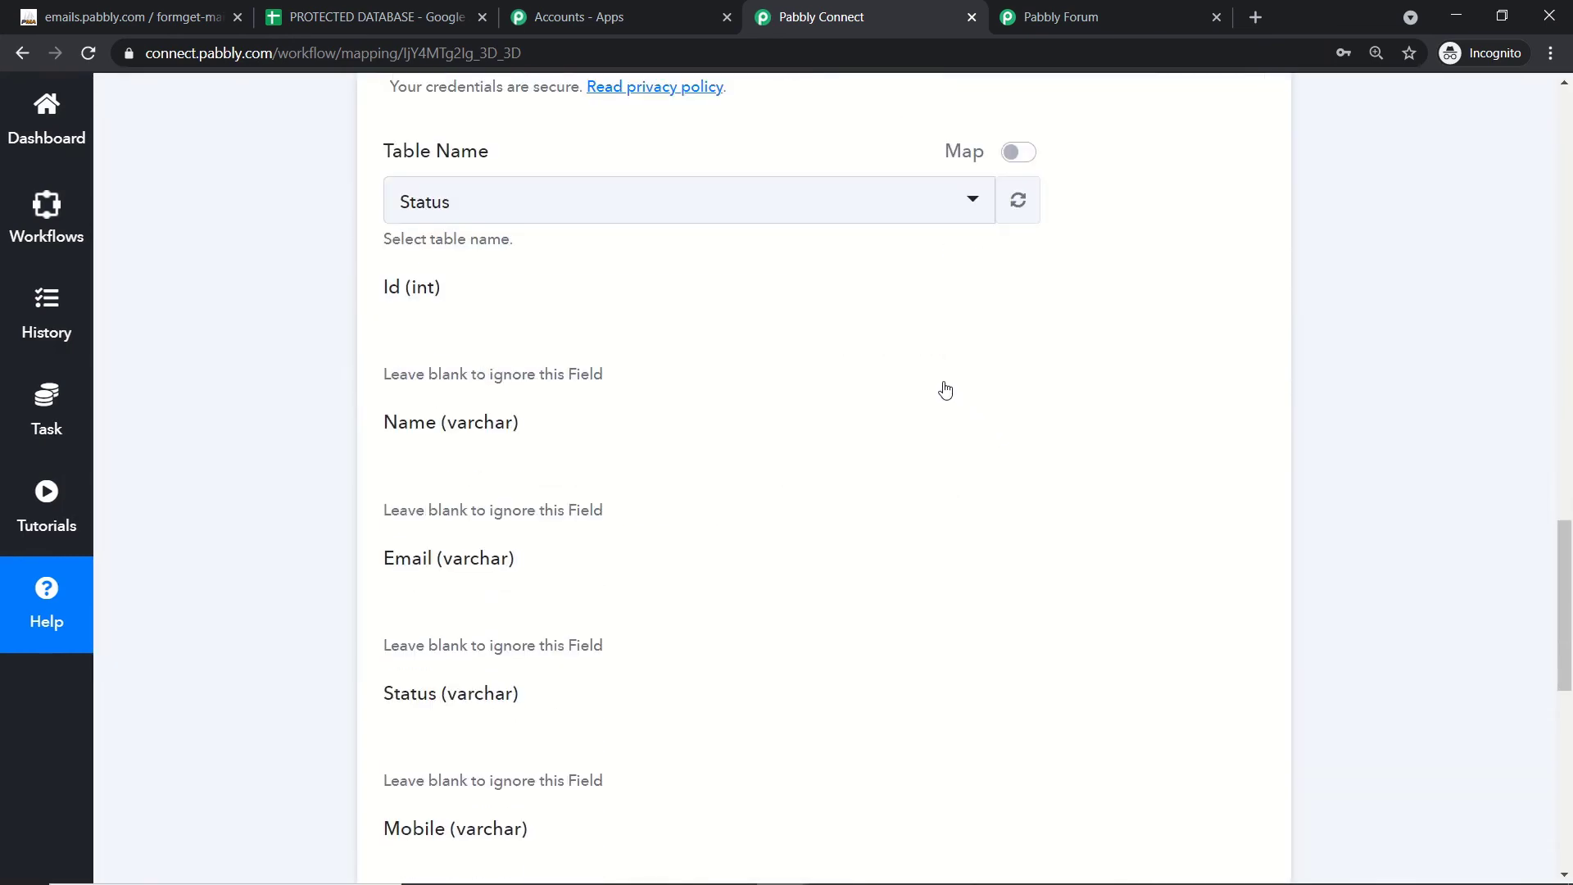
scroll(948, 374, up, 1)
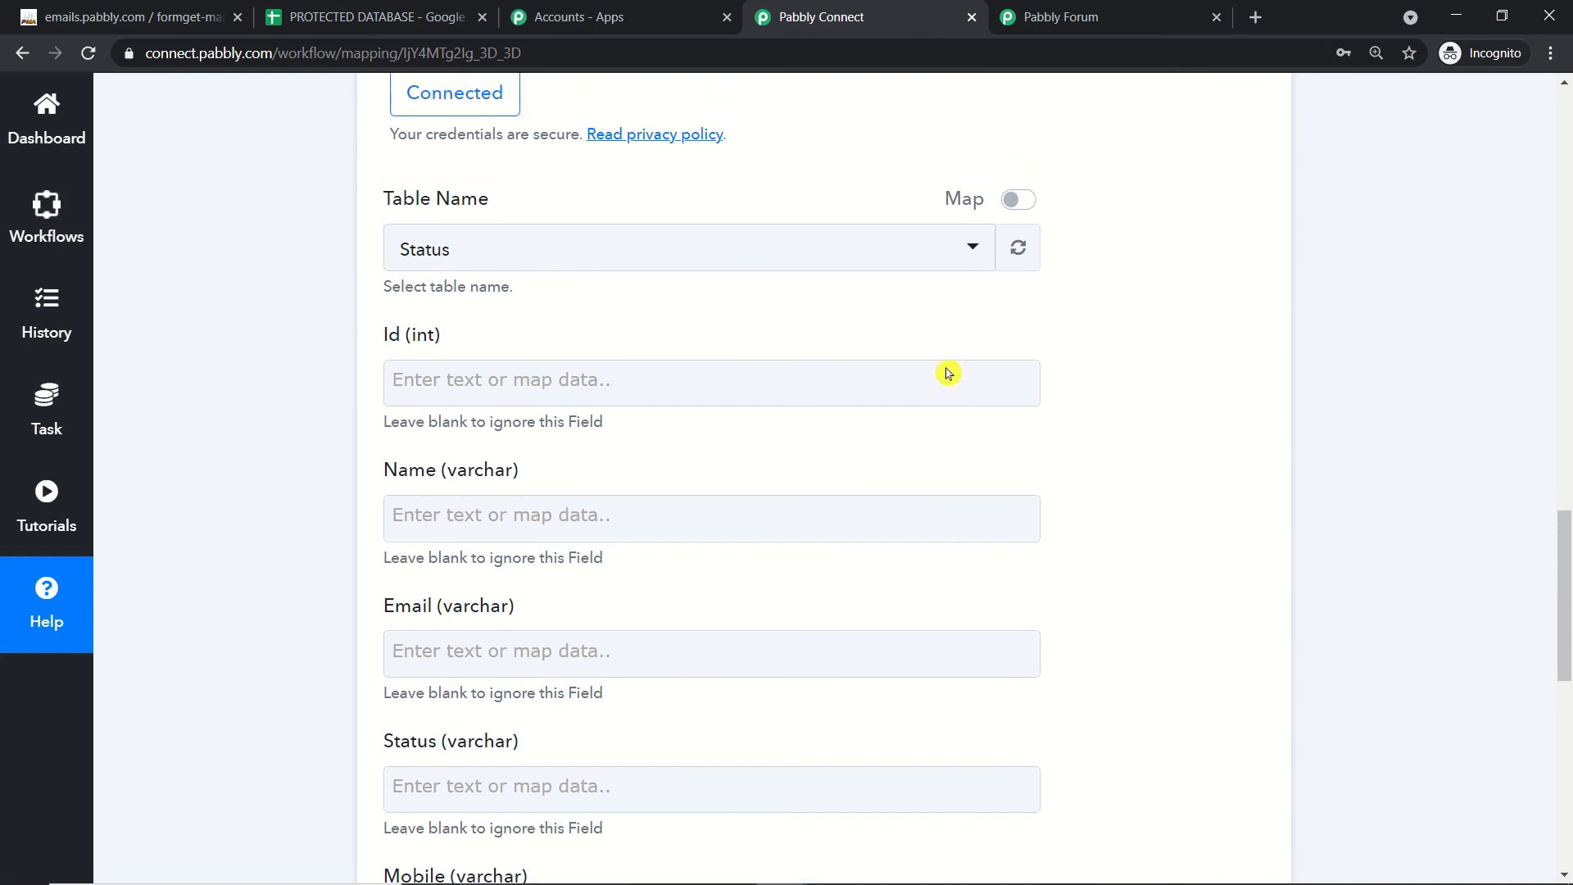
scroll(944, 373, up, 3)
scroll(943, 364, down, 1)
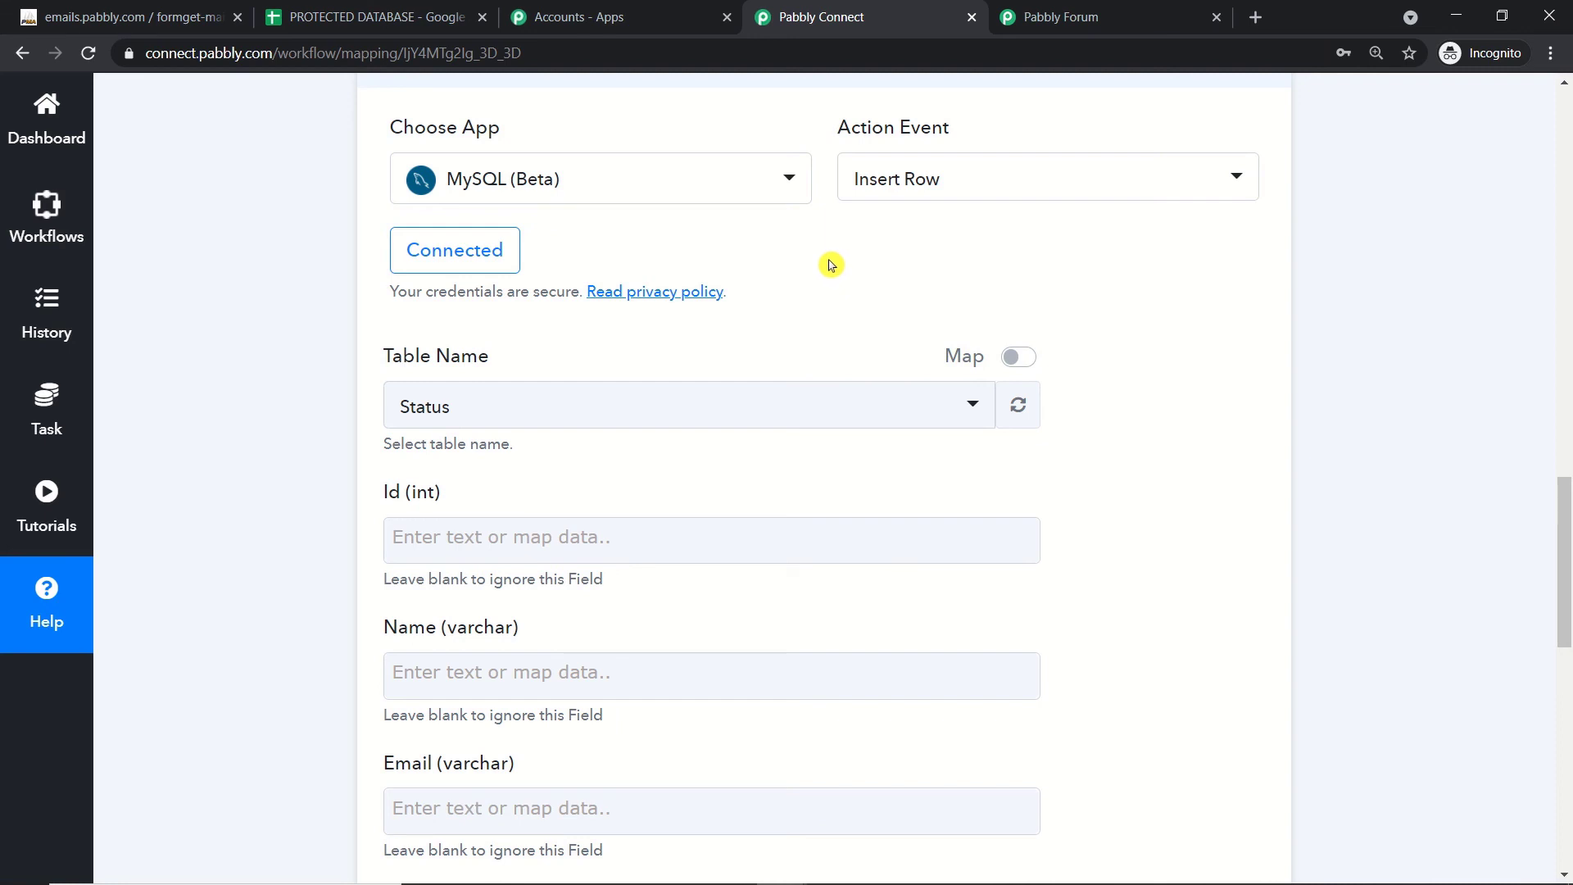
scroll(606, 328, down, 1)
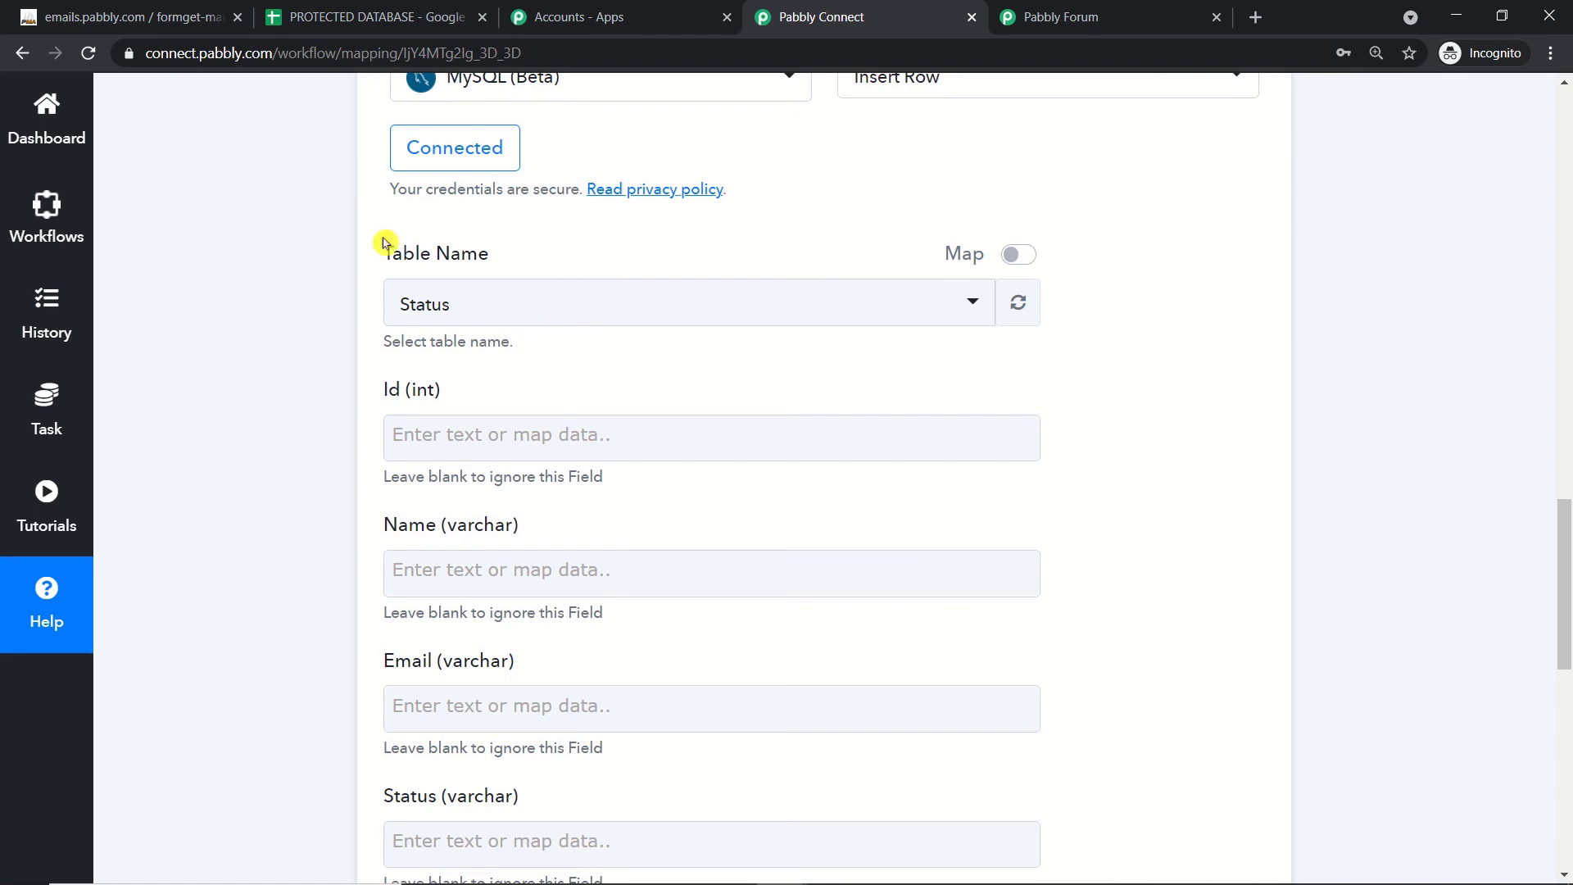
click(155, 8)
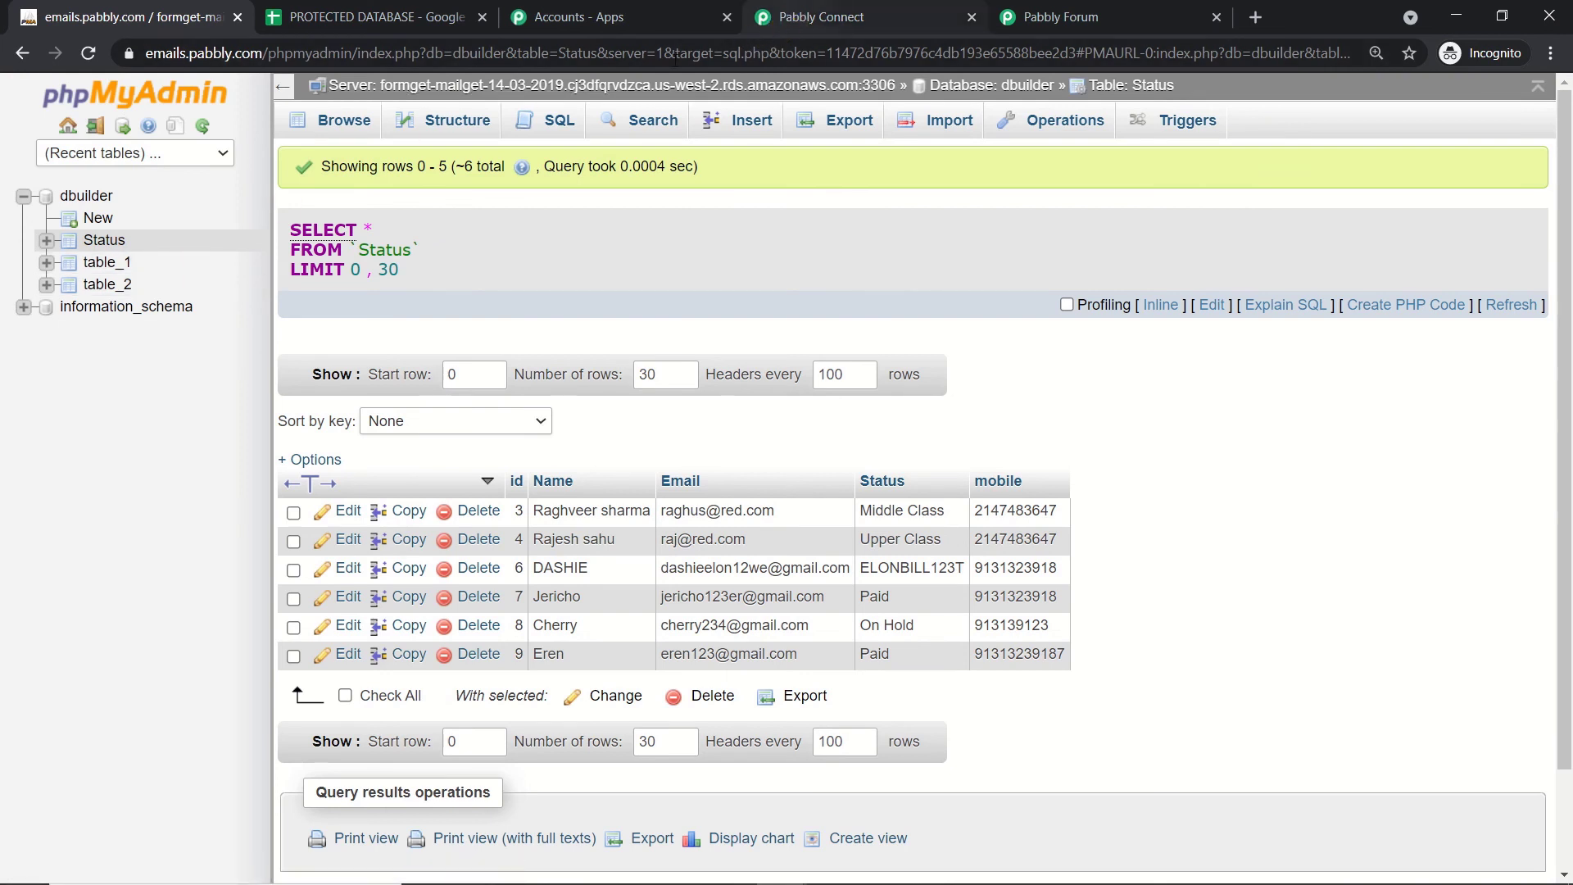
click(782, 17)
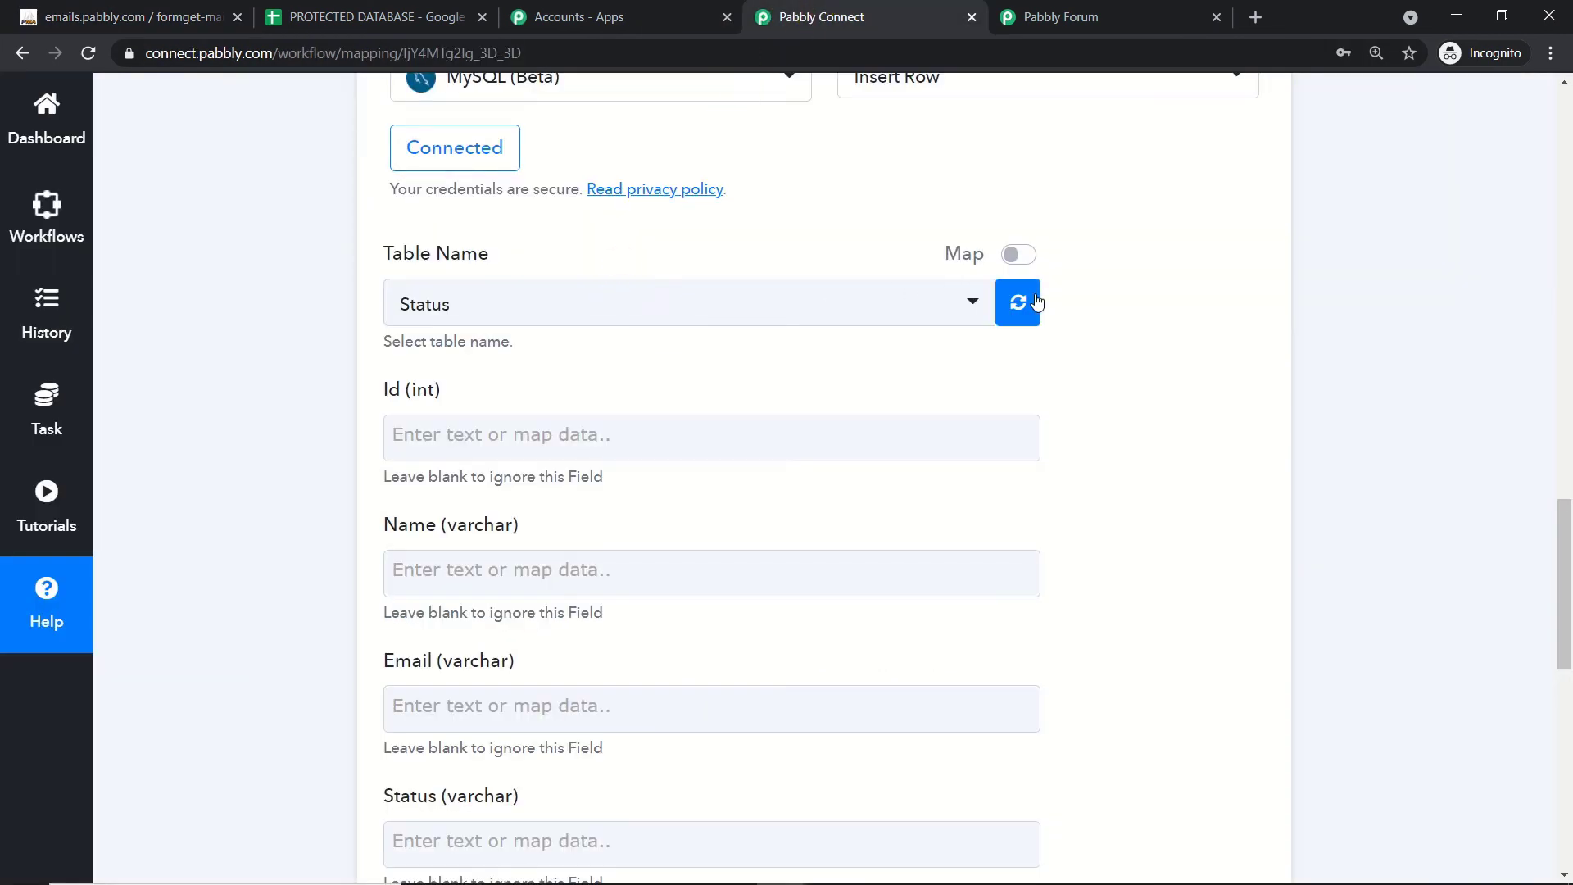
click(722, 326)
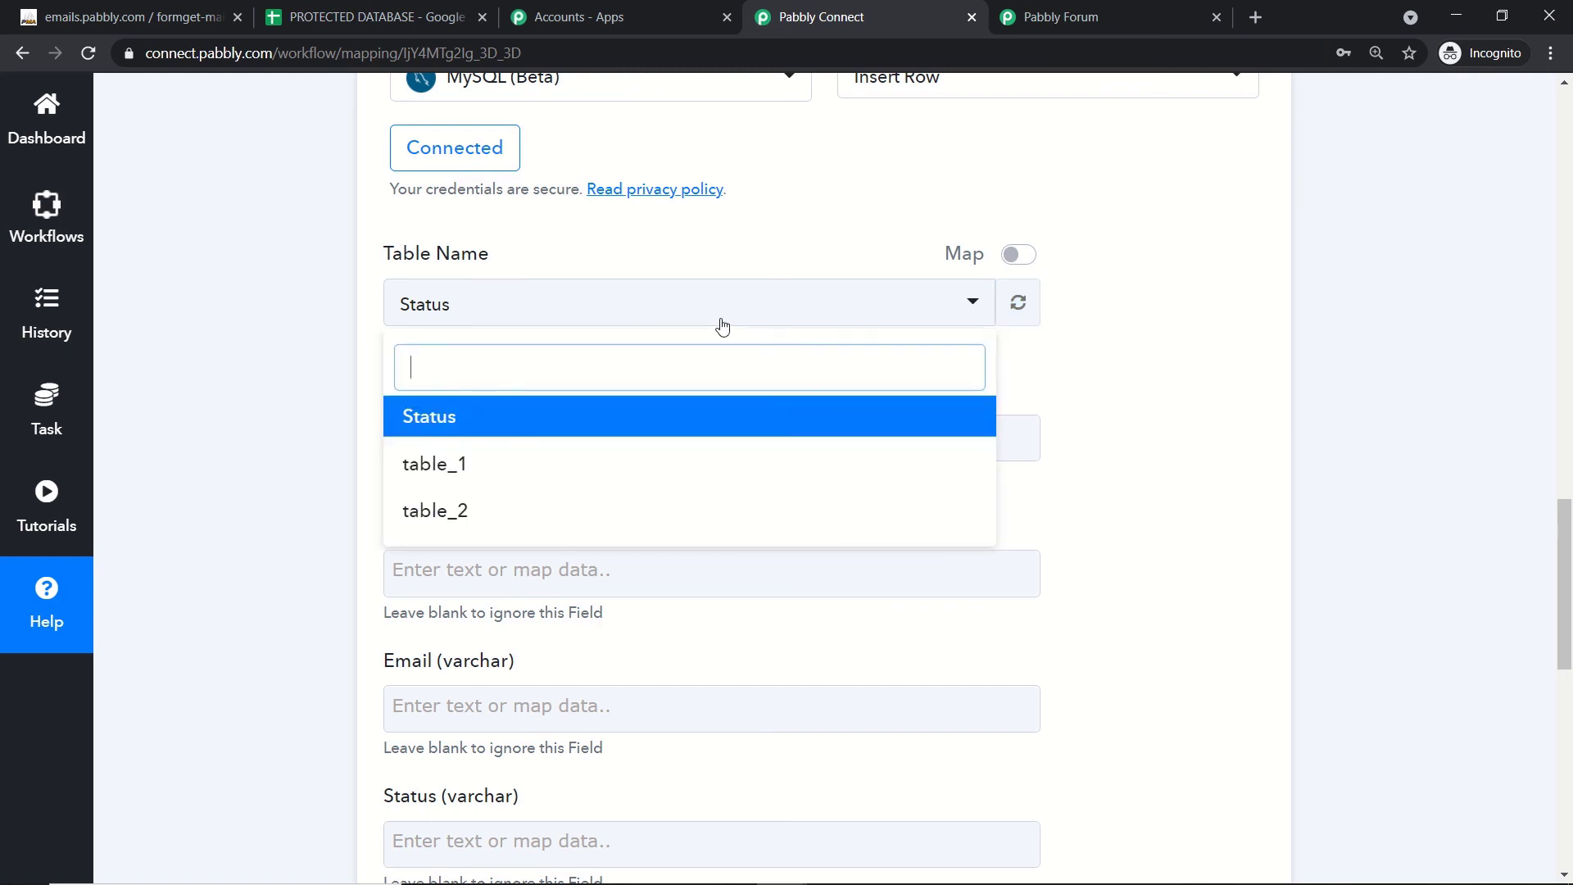
click(553, 438)
scroll(650, 358, down, 2)
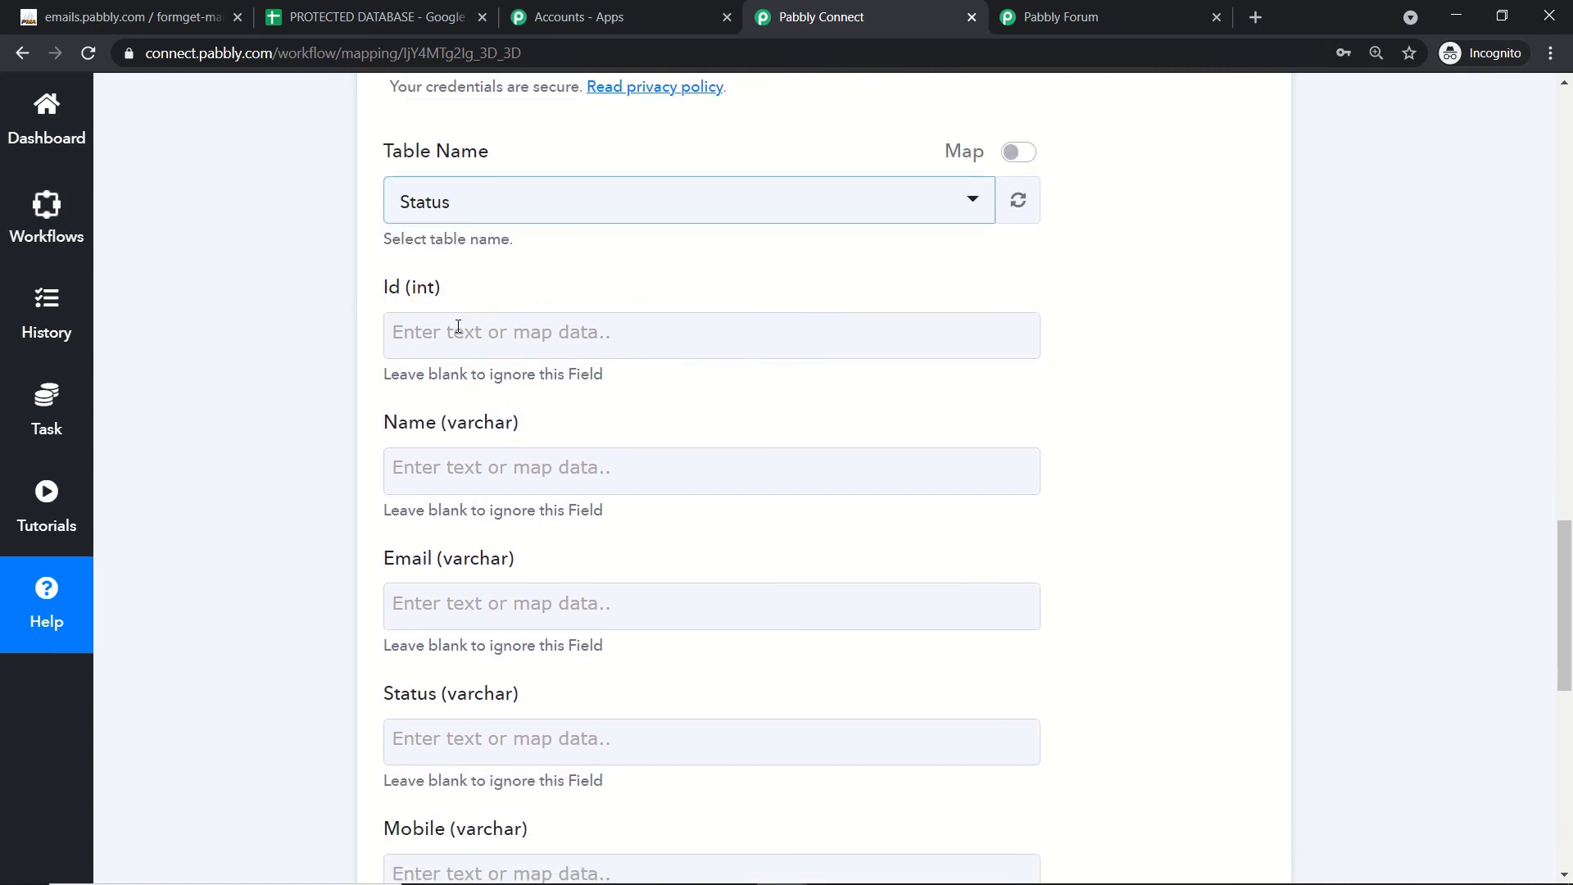
scroll(456, 336, down, 2)
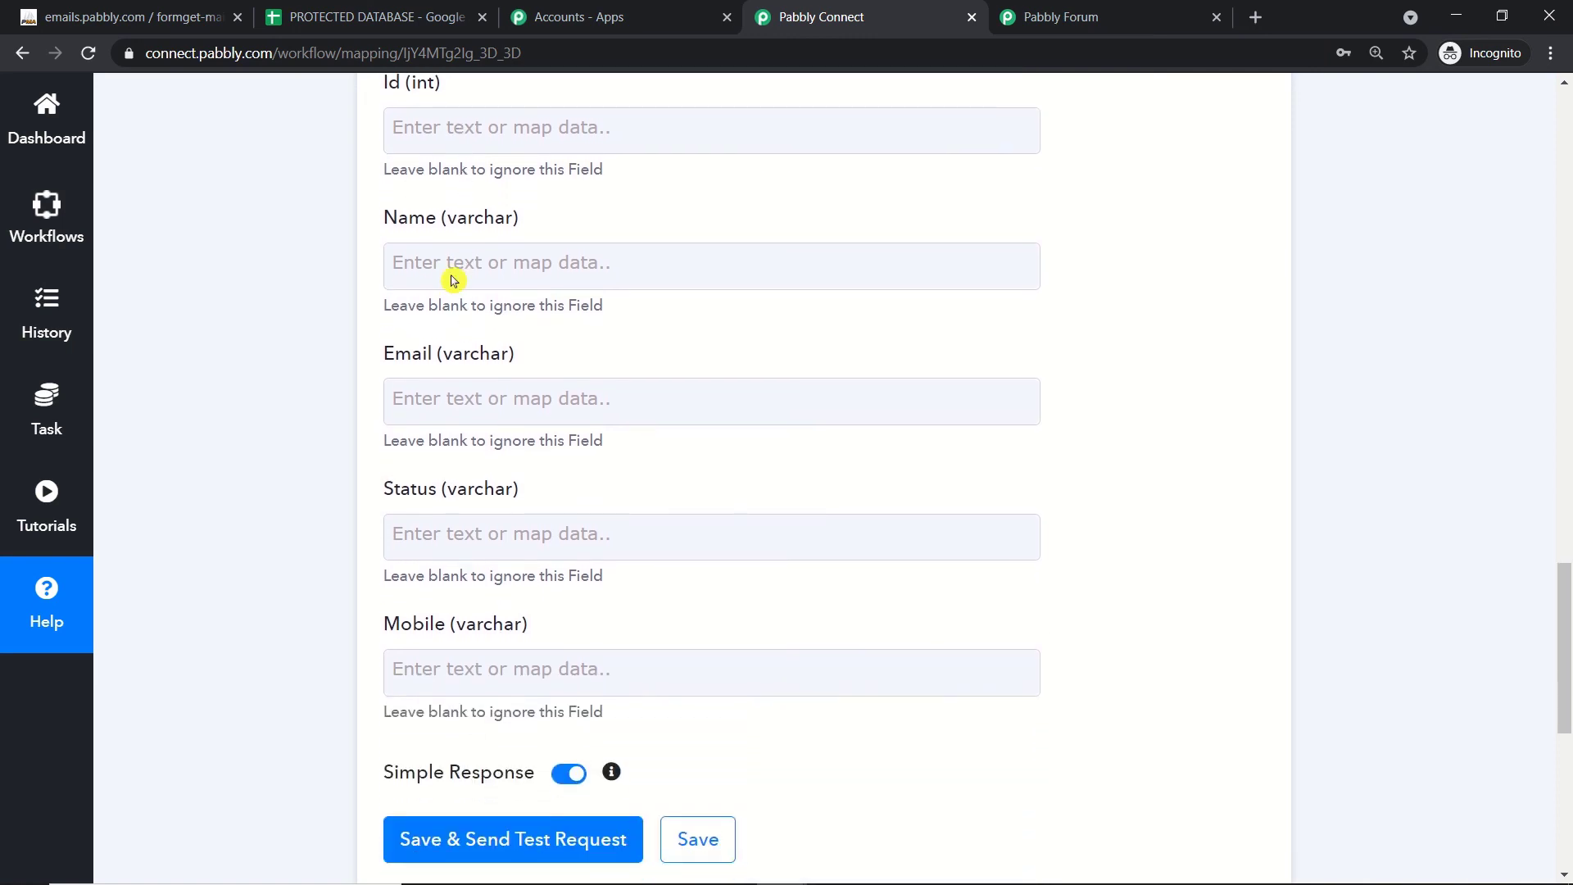
Step: Map the sheet row's Name and Email values into the Name and Email fields
click(516, 448)
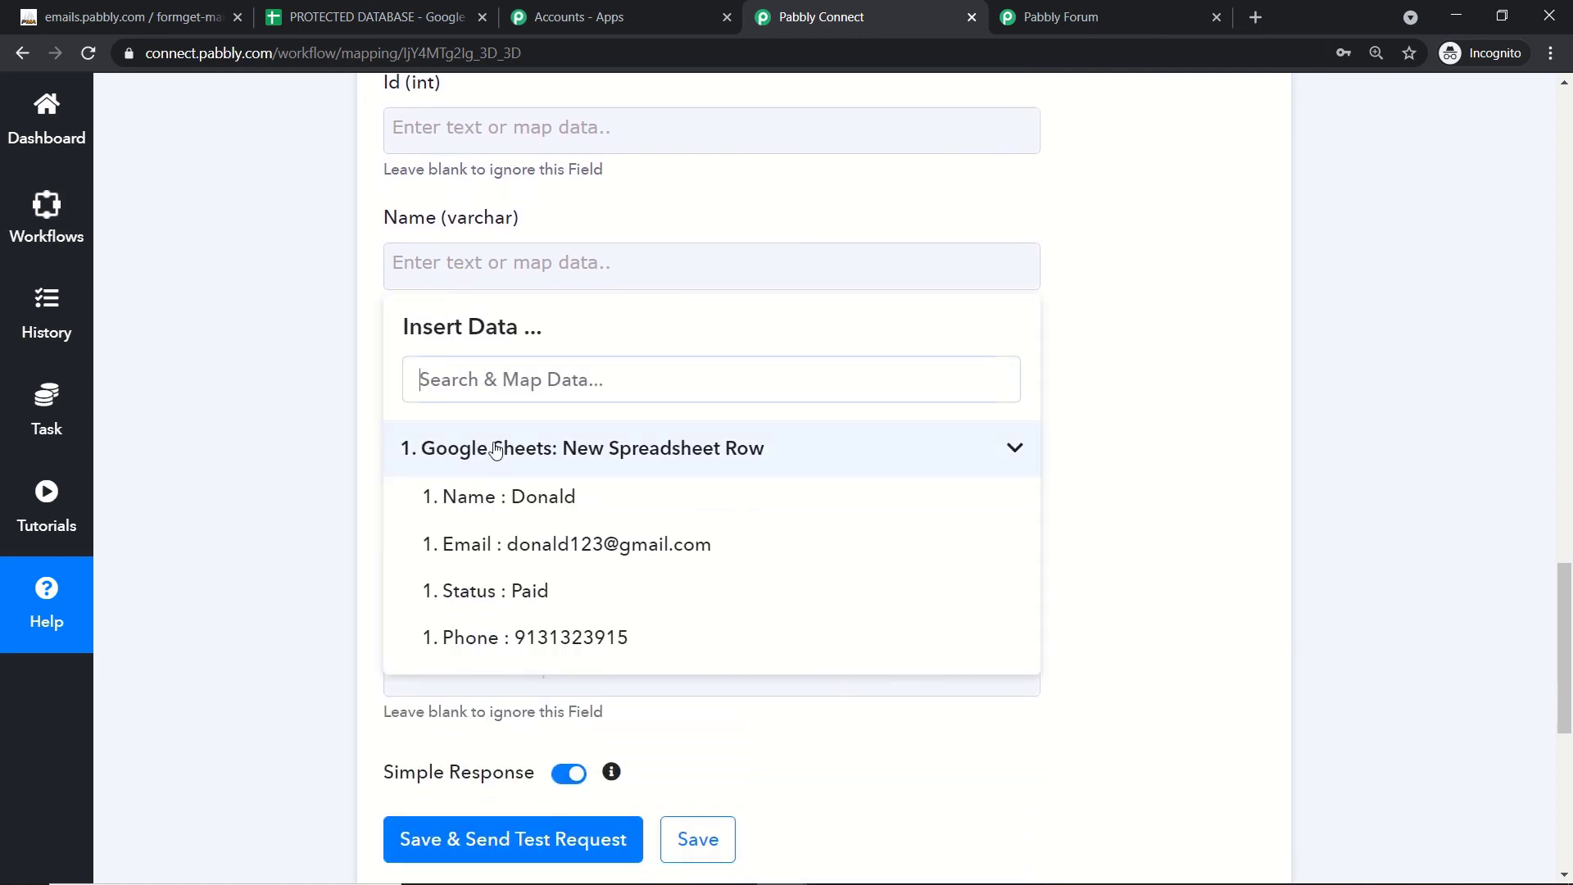
click(529, 514)
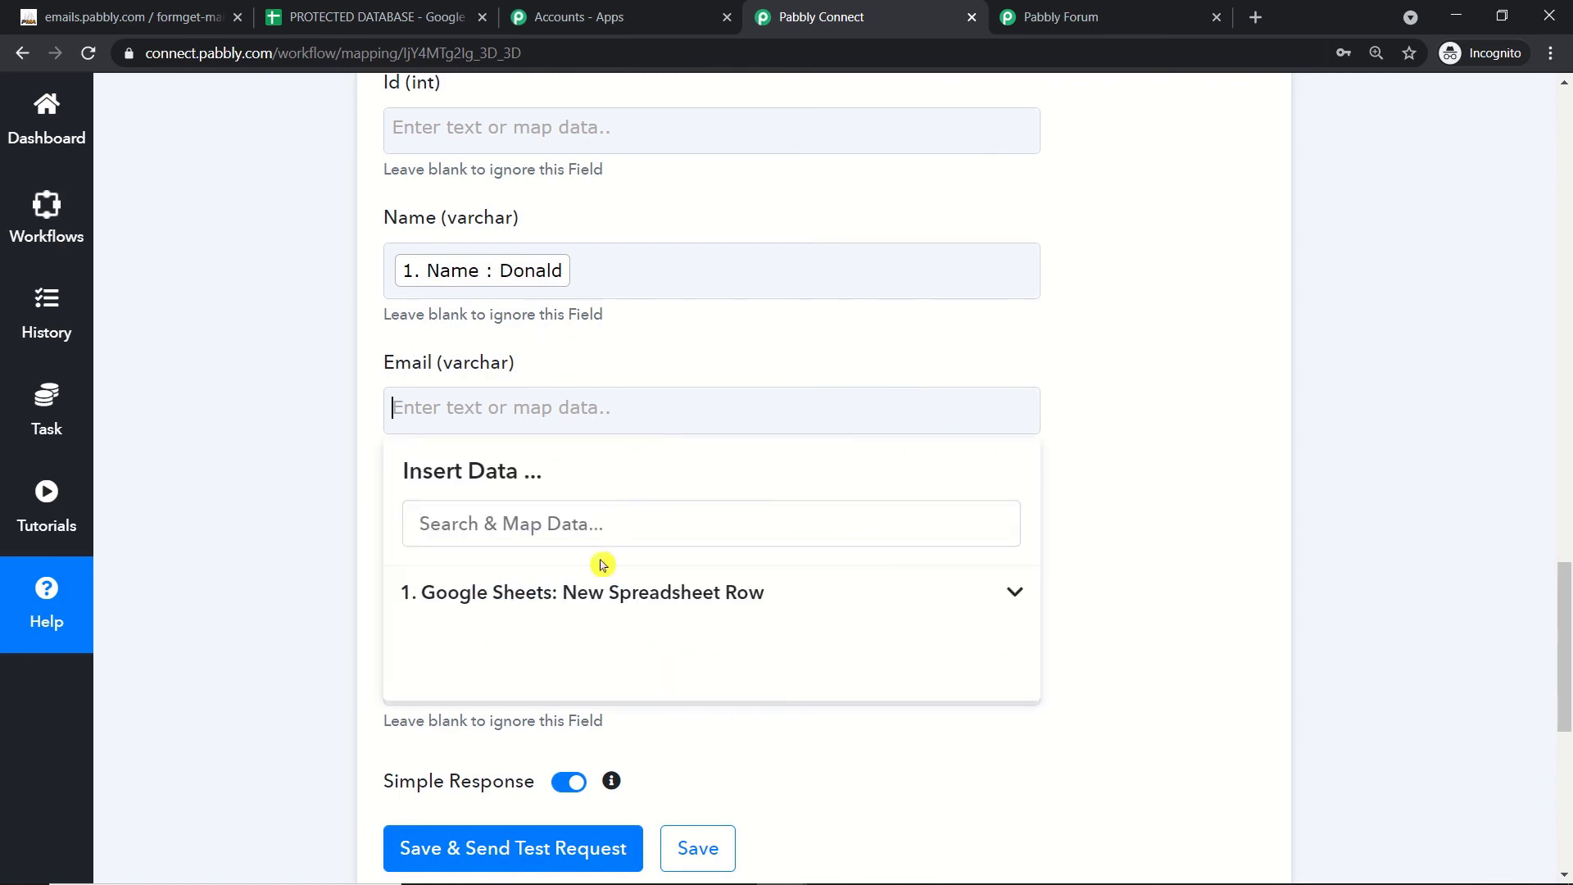
click(597, 587)
click(608, 689)
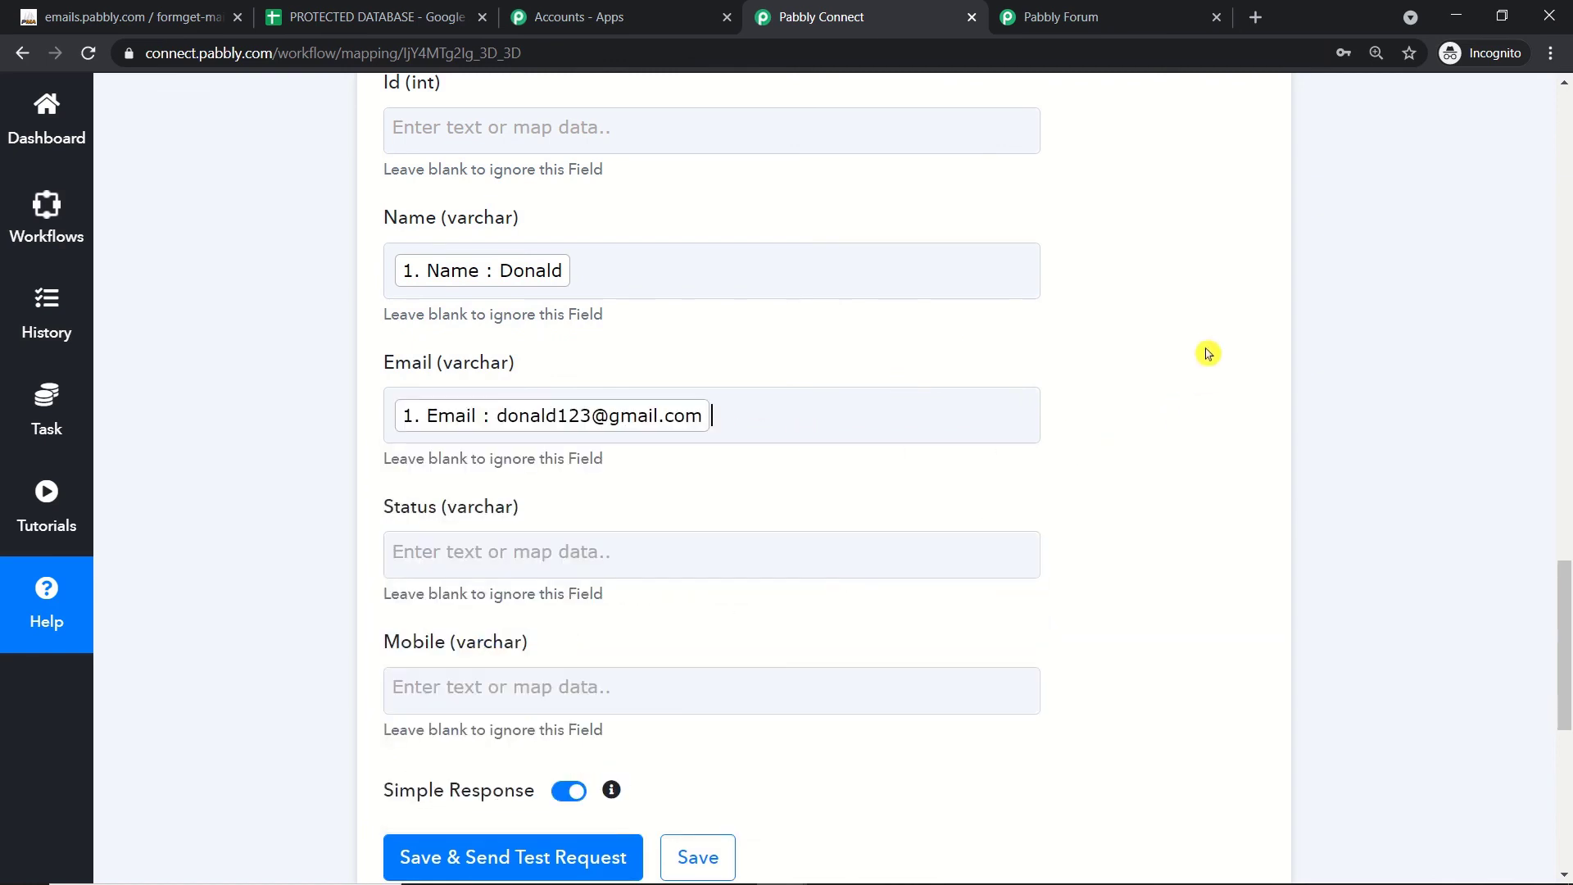
Step: Map the sheet row's Status into Status and its Phone value into Mobile
scroll(1208, 351, down, 2)
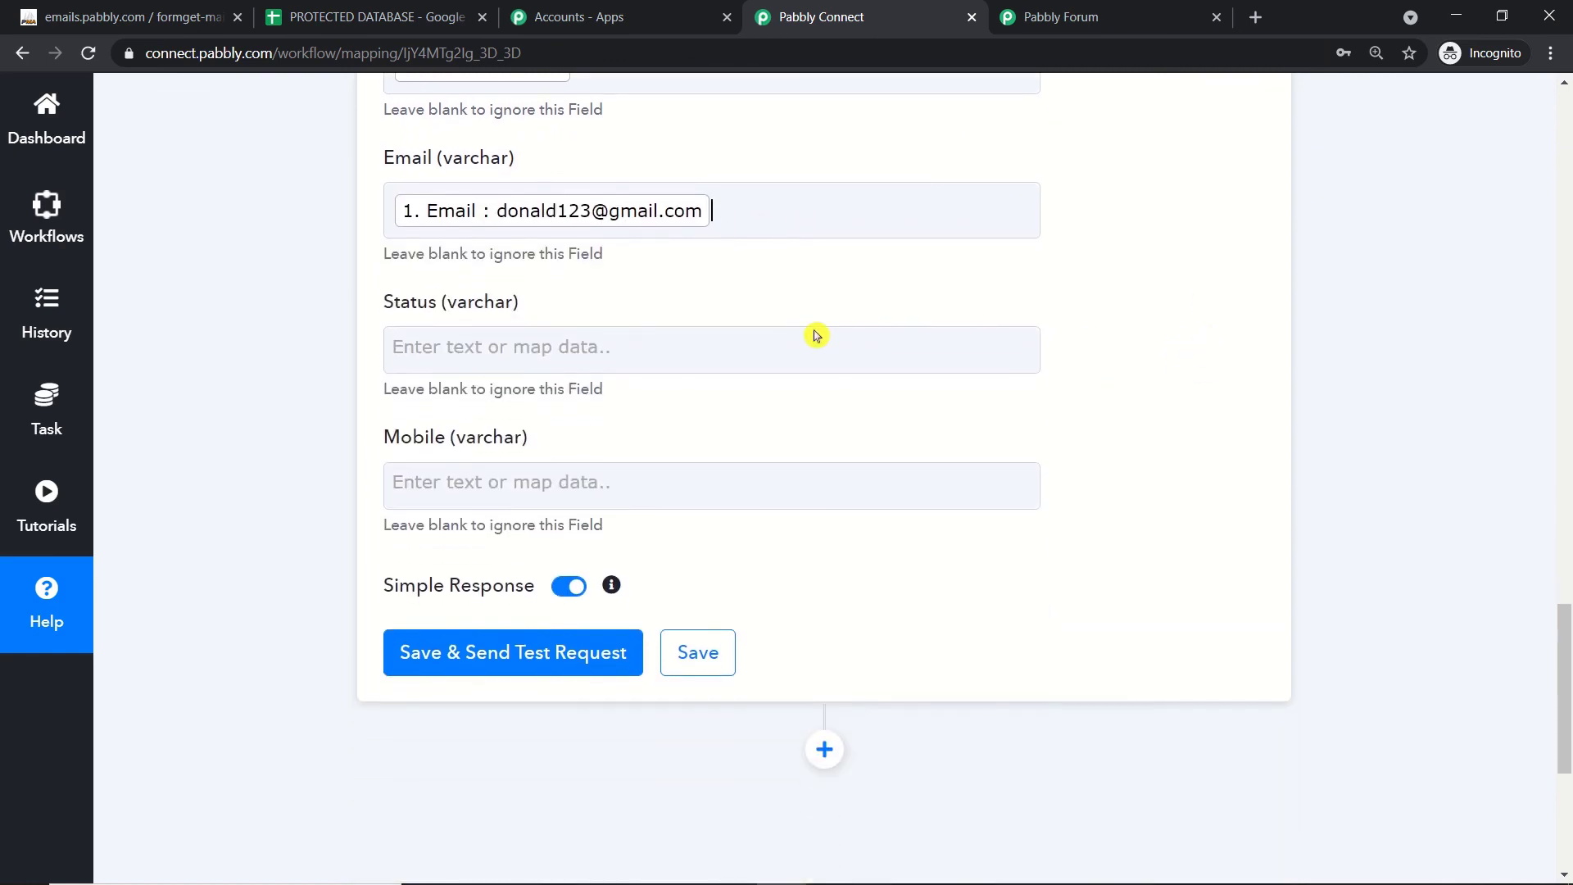
click(692, 346)
click(566, 537)
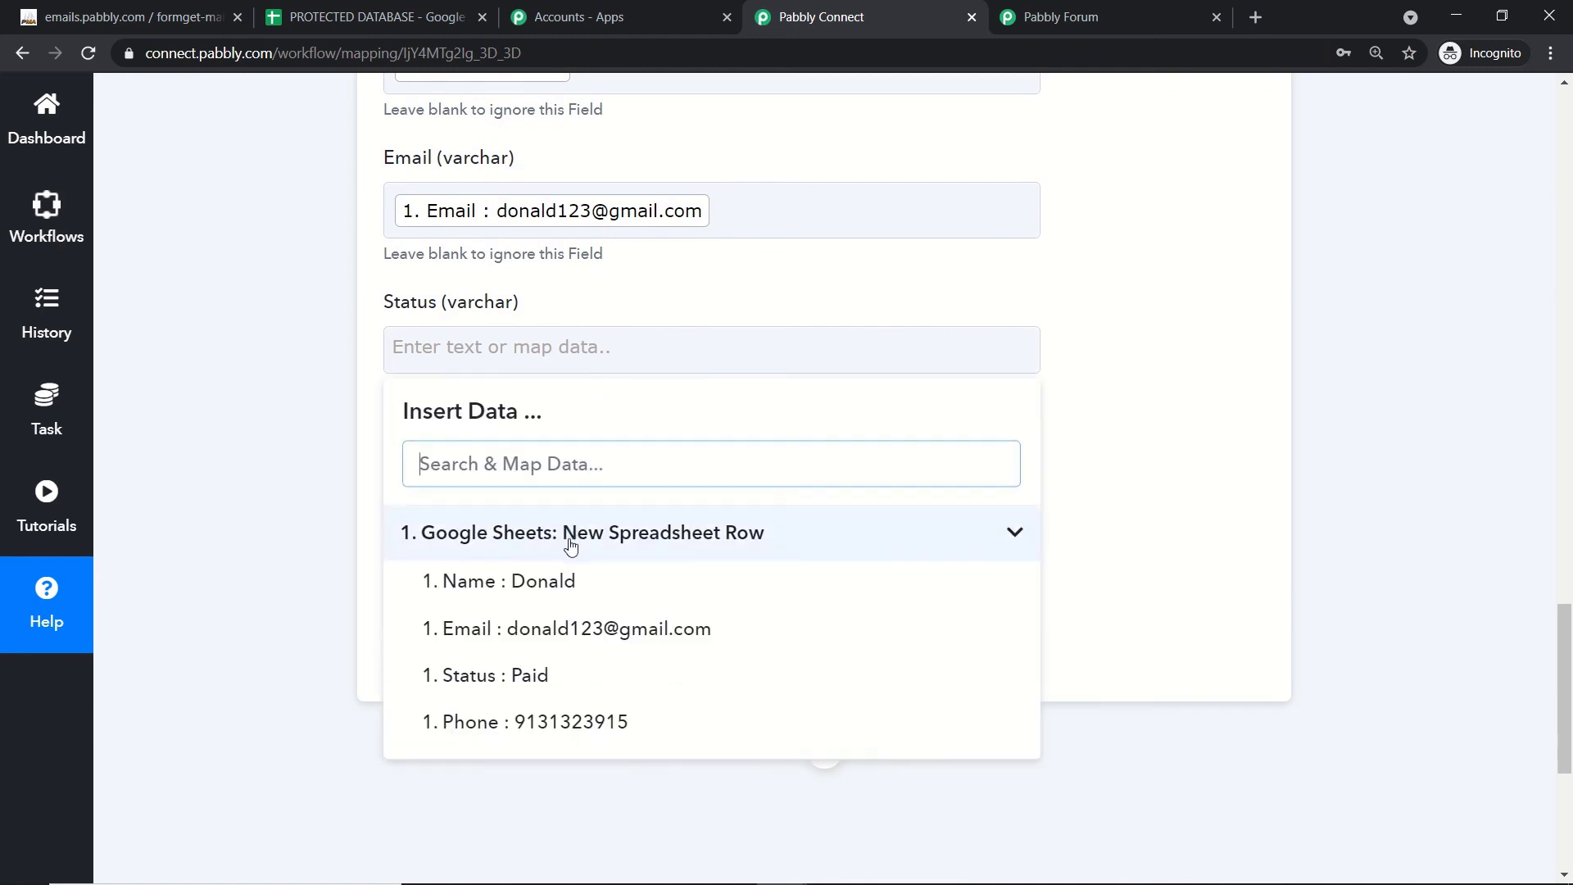
click(545, 677)
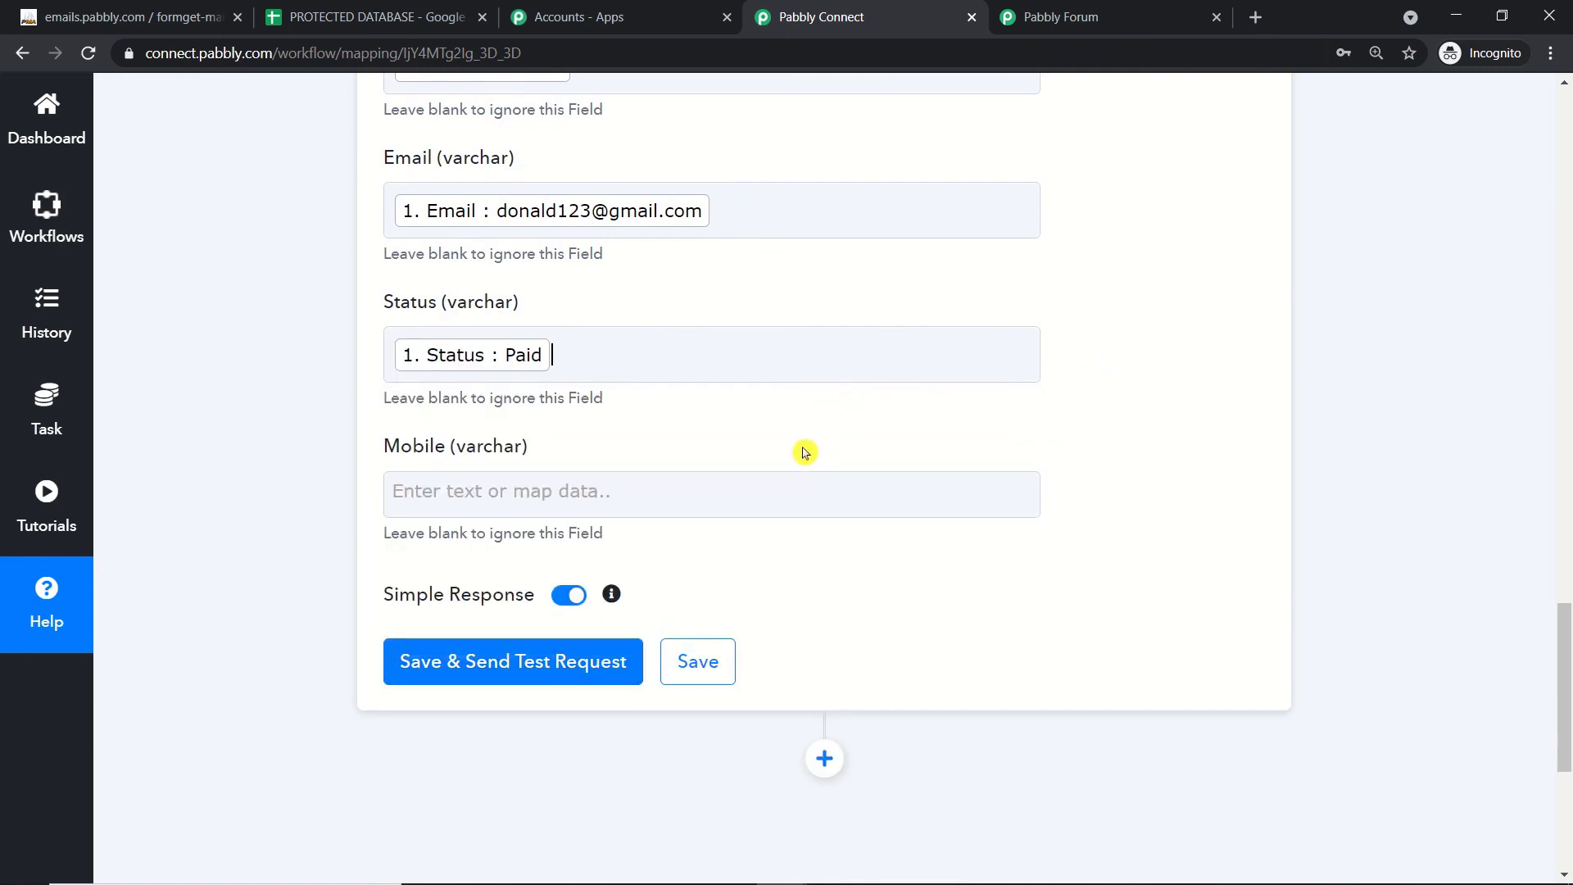
click(674, 490)
click(541, 675)
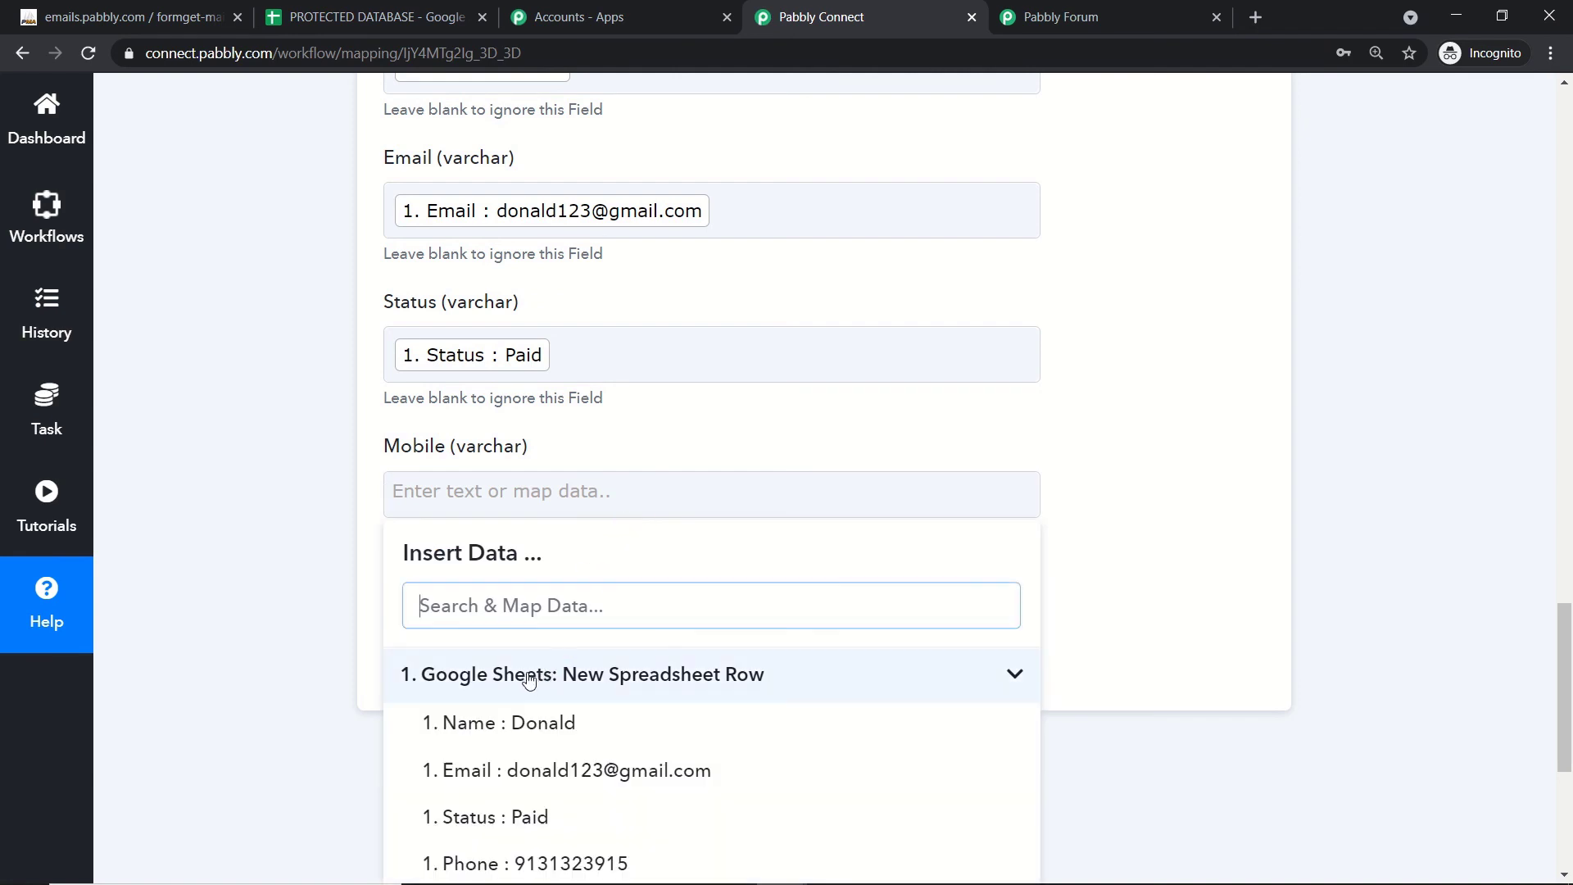
click(525, 861)
click(1025, 530)
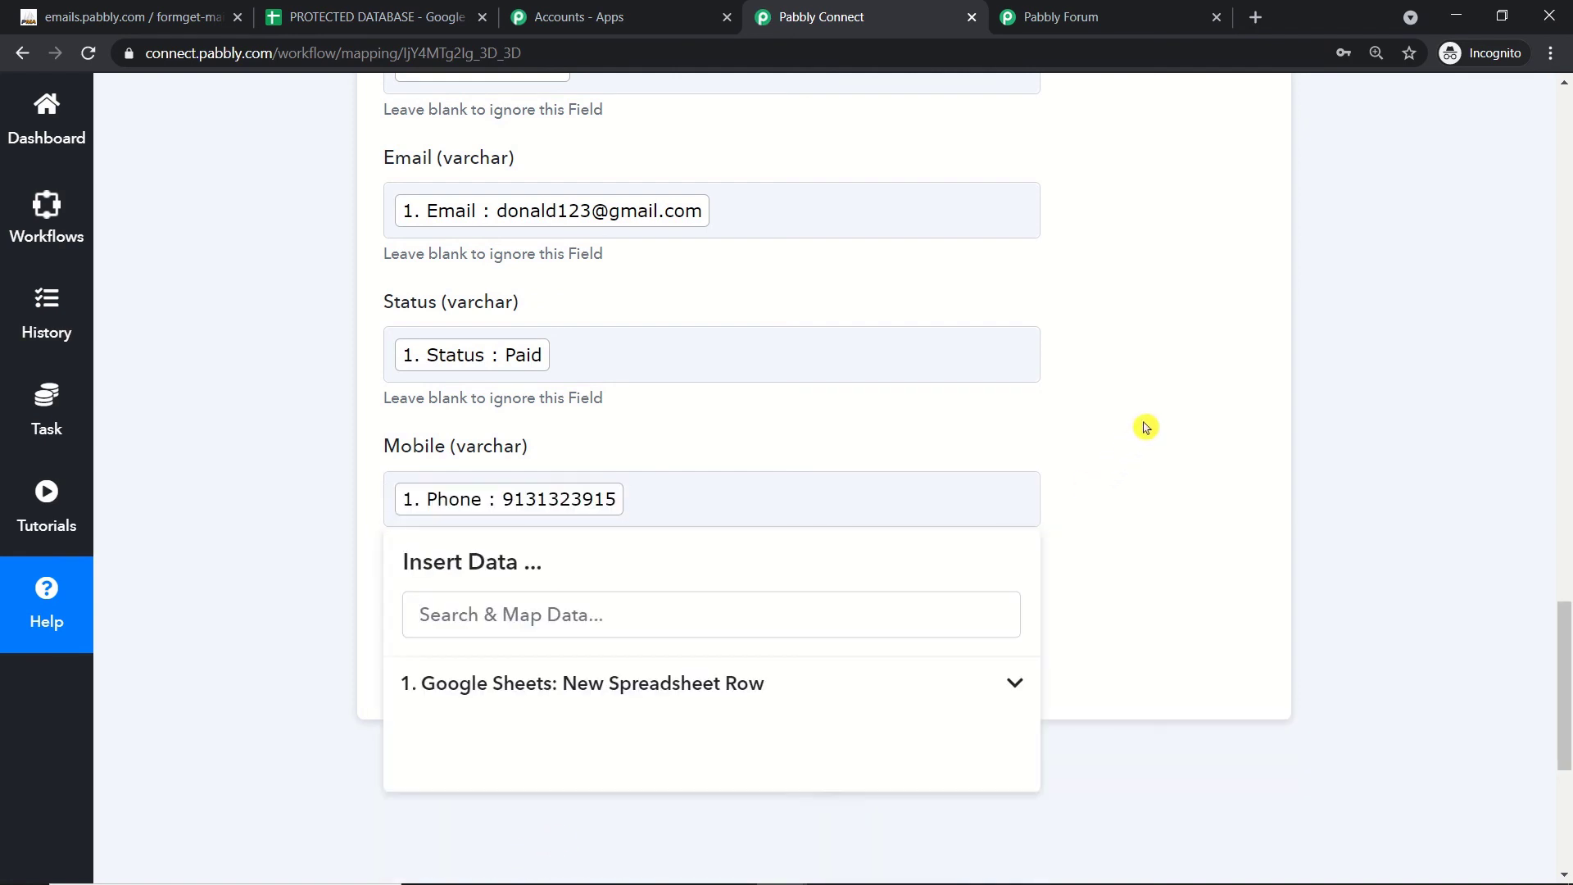
click(1144, 423)
scroll(1145, 423, up, 2)
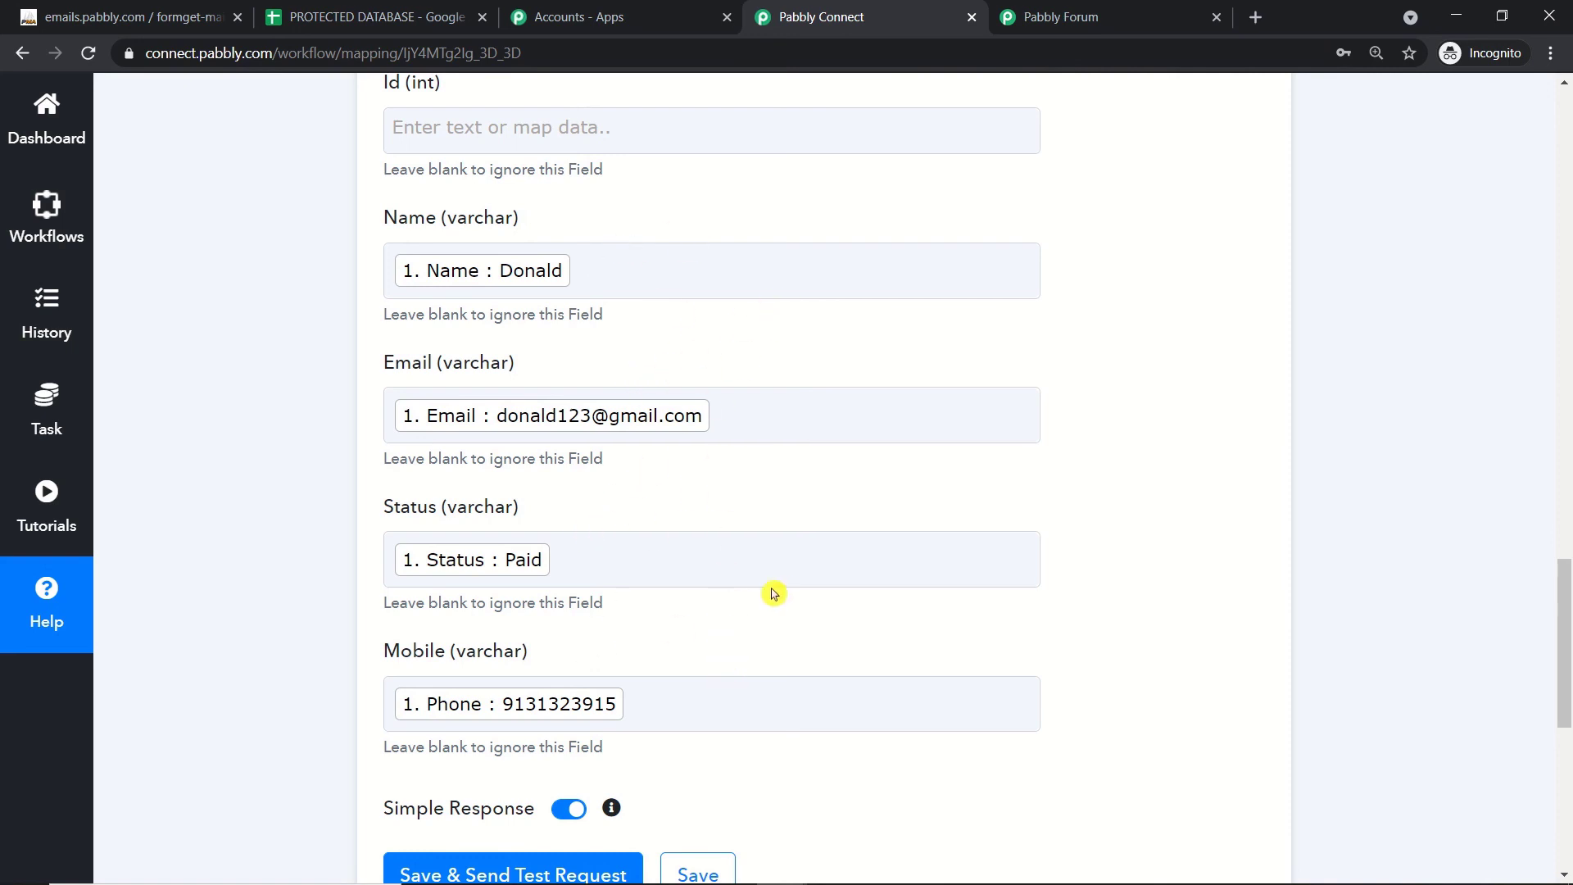
scroll(741, 502, up, 2)
scroll(740, 498, down, 6)
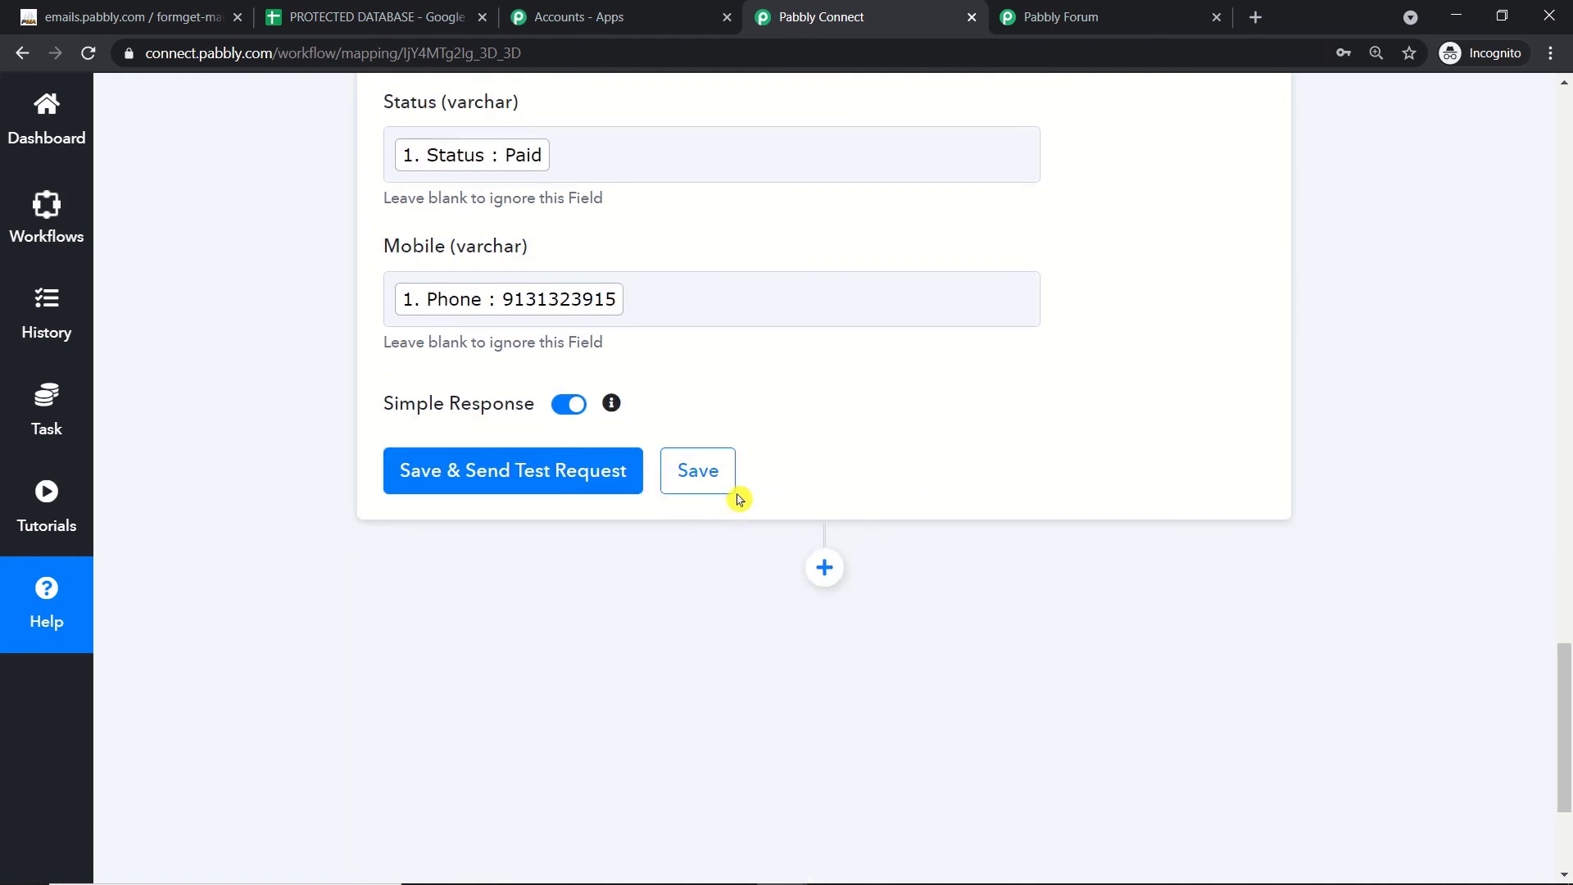
Step: Save and test the Insert Row step, confirming success with inserted_id 10, then view phpMyAdmin
click(562, 484)
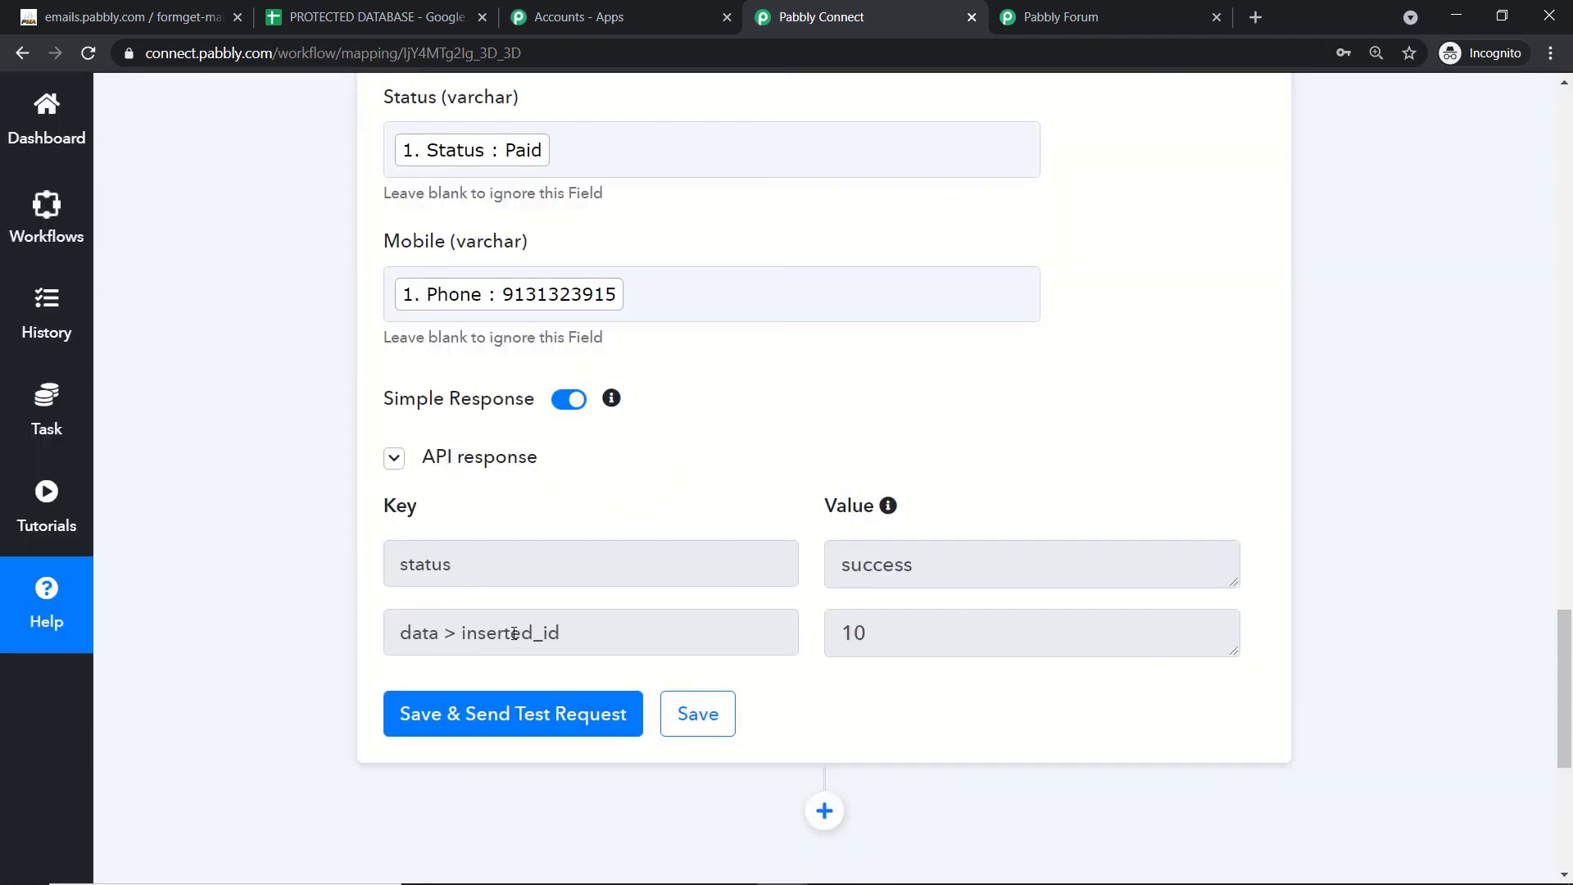
drag(888, 636, 845, 632)
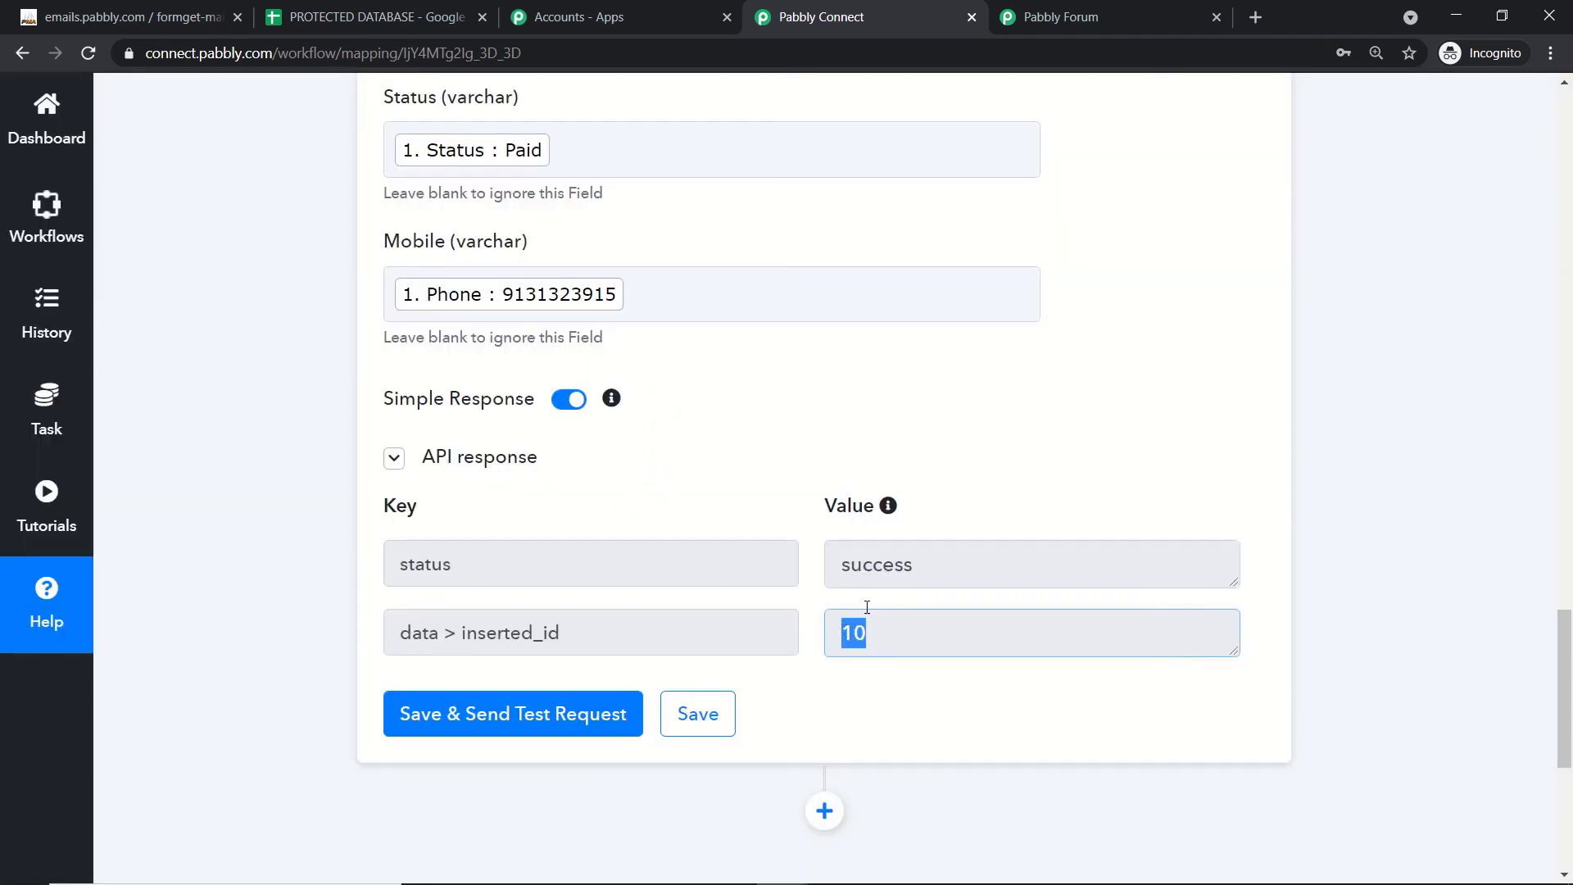
scroll(994, 460, up, 6)
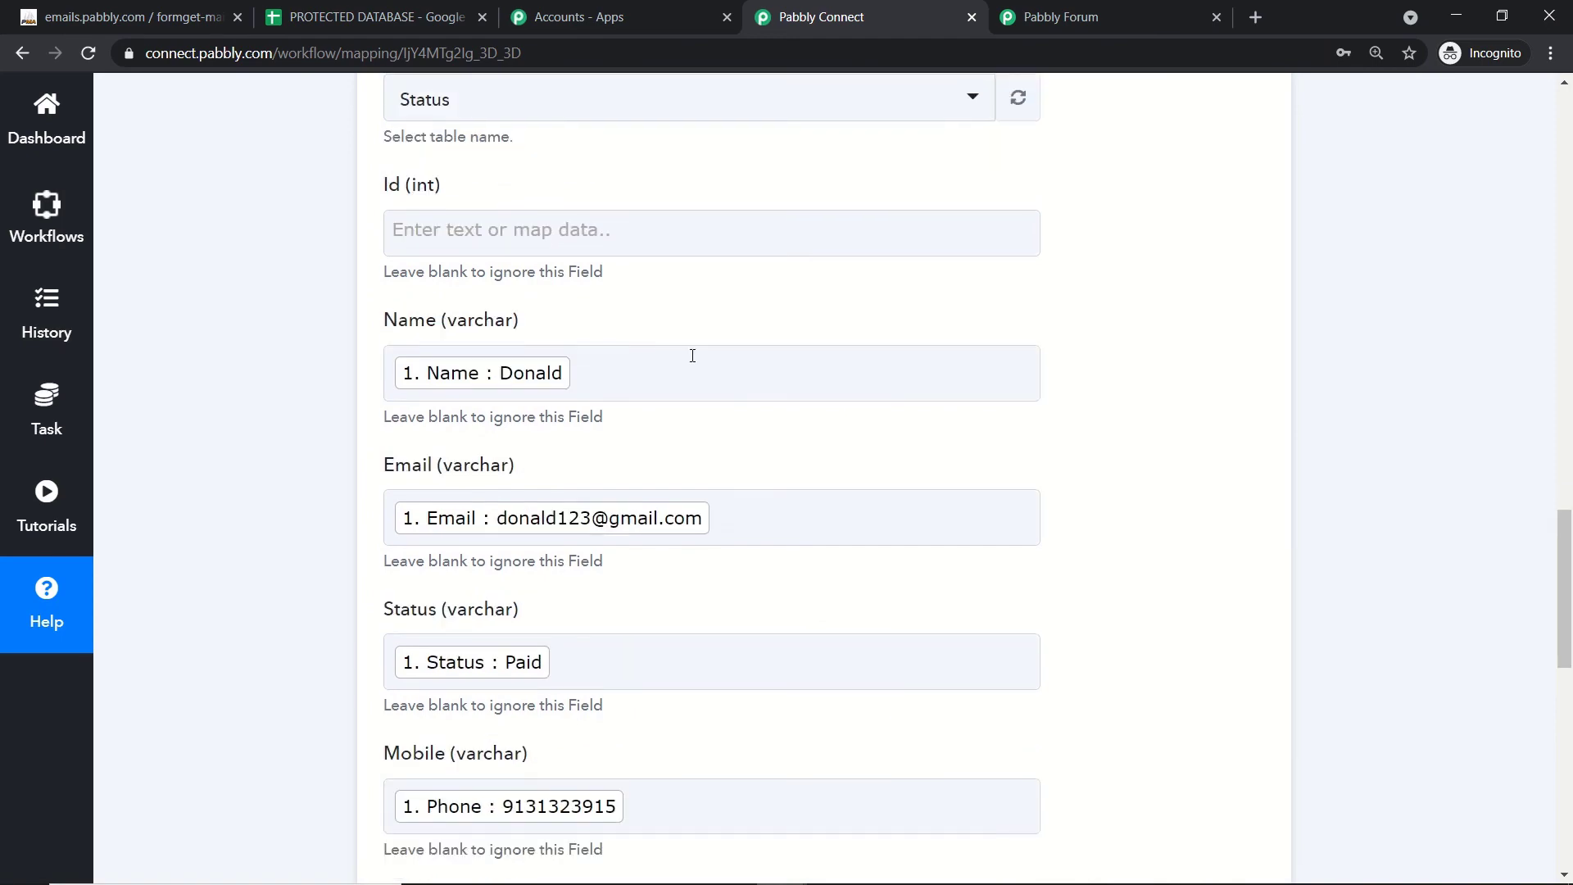
scroll(639, 305, down, 5)
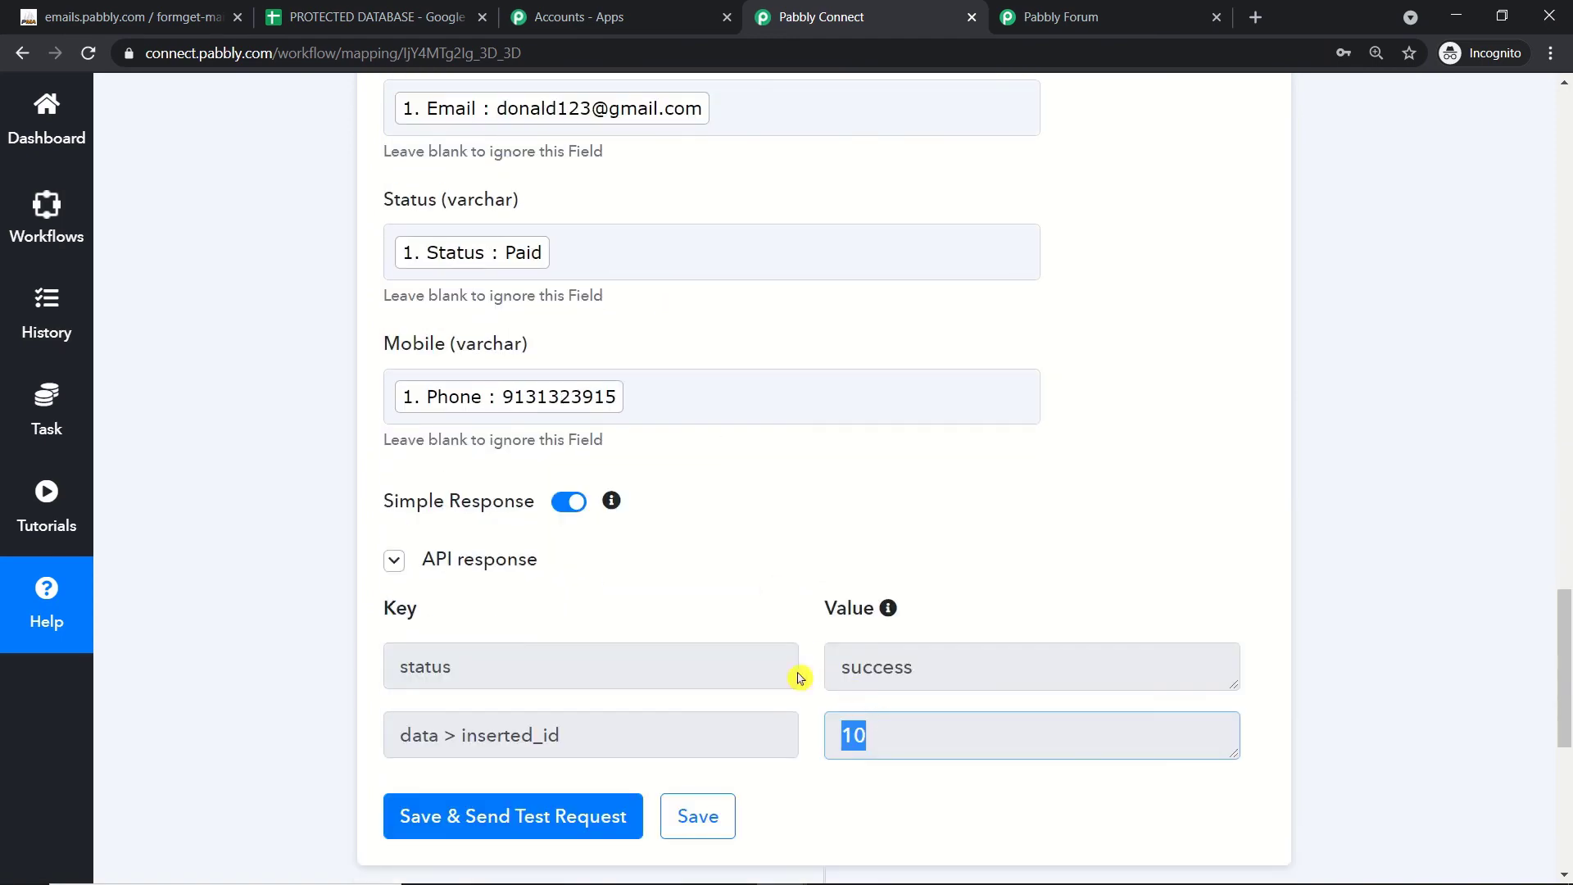
click(166, 7)
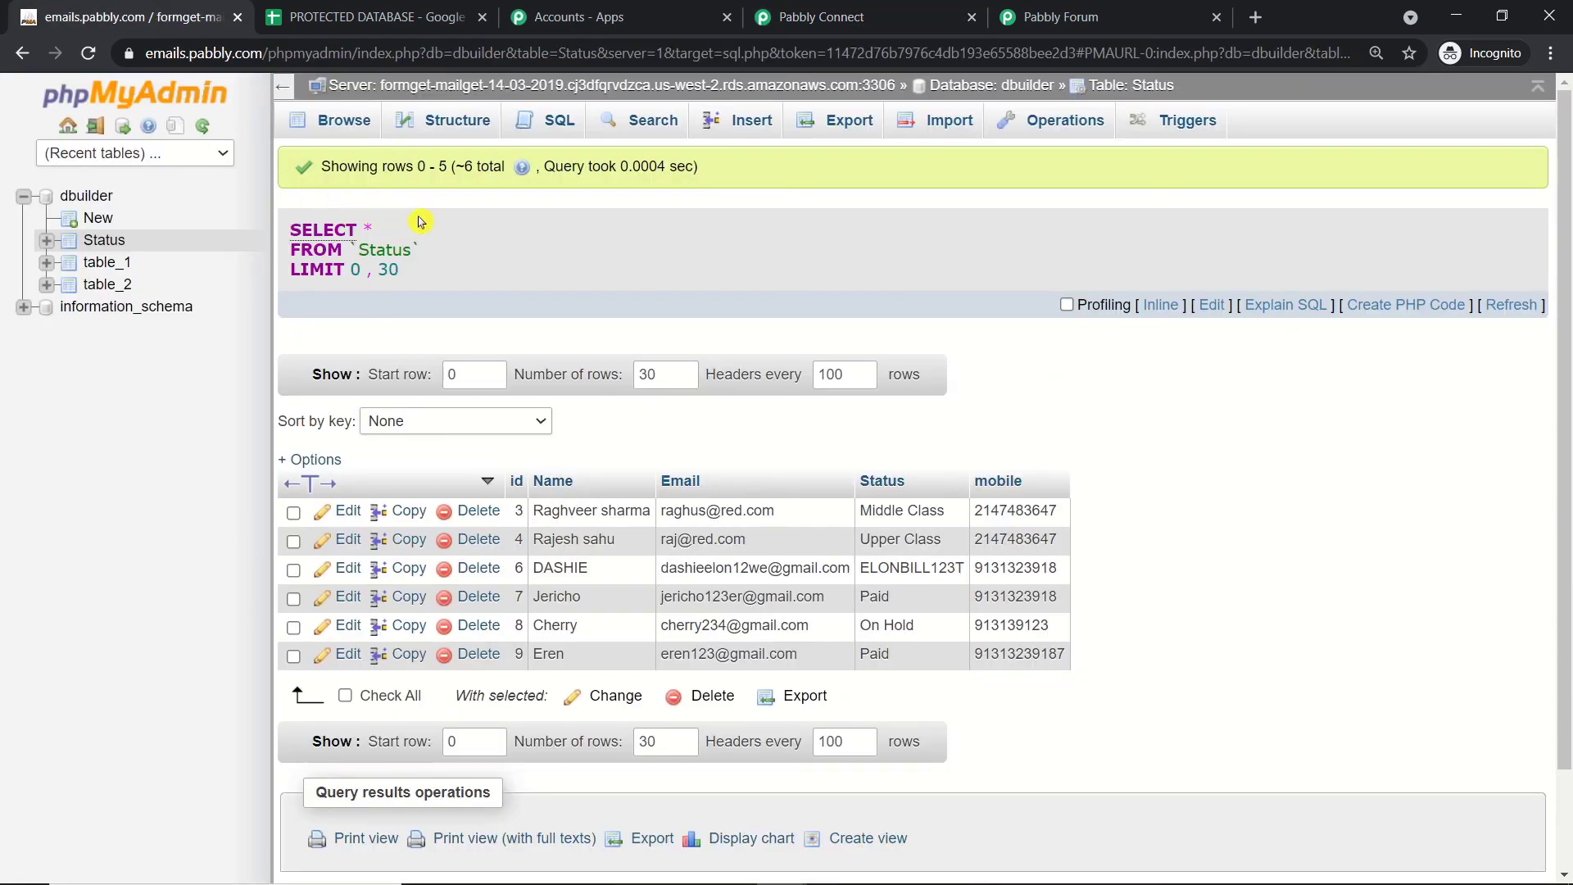
Step: Reload the phpMyAdmin Status table and scroll down to the new id 10 row with Paid status
click(87, 54)
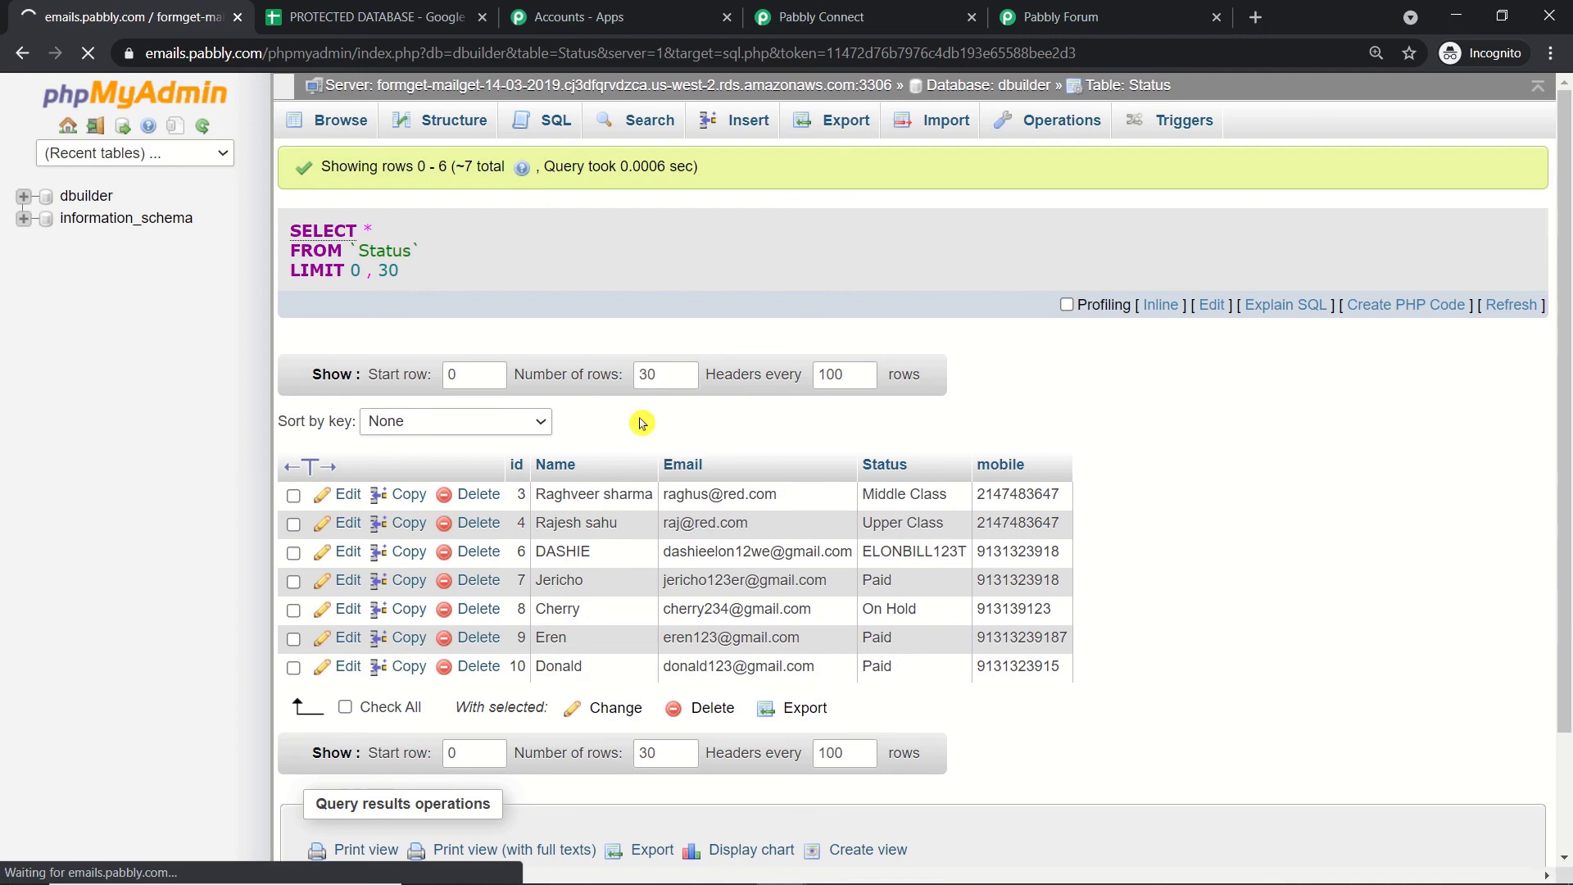
scroll(642, 423, down, 1)
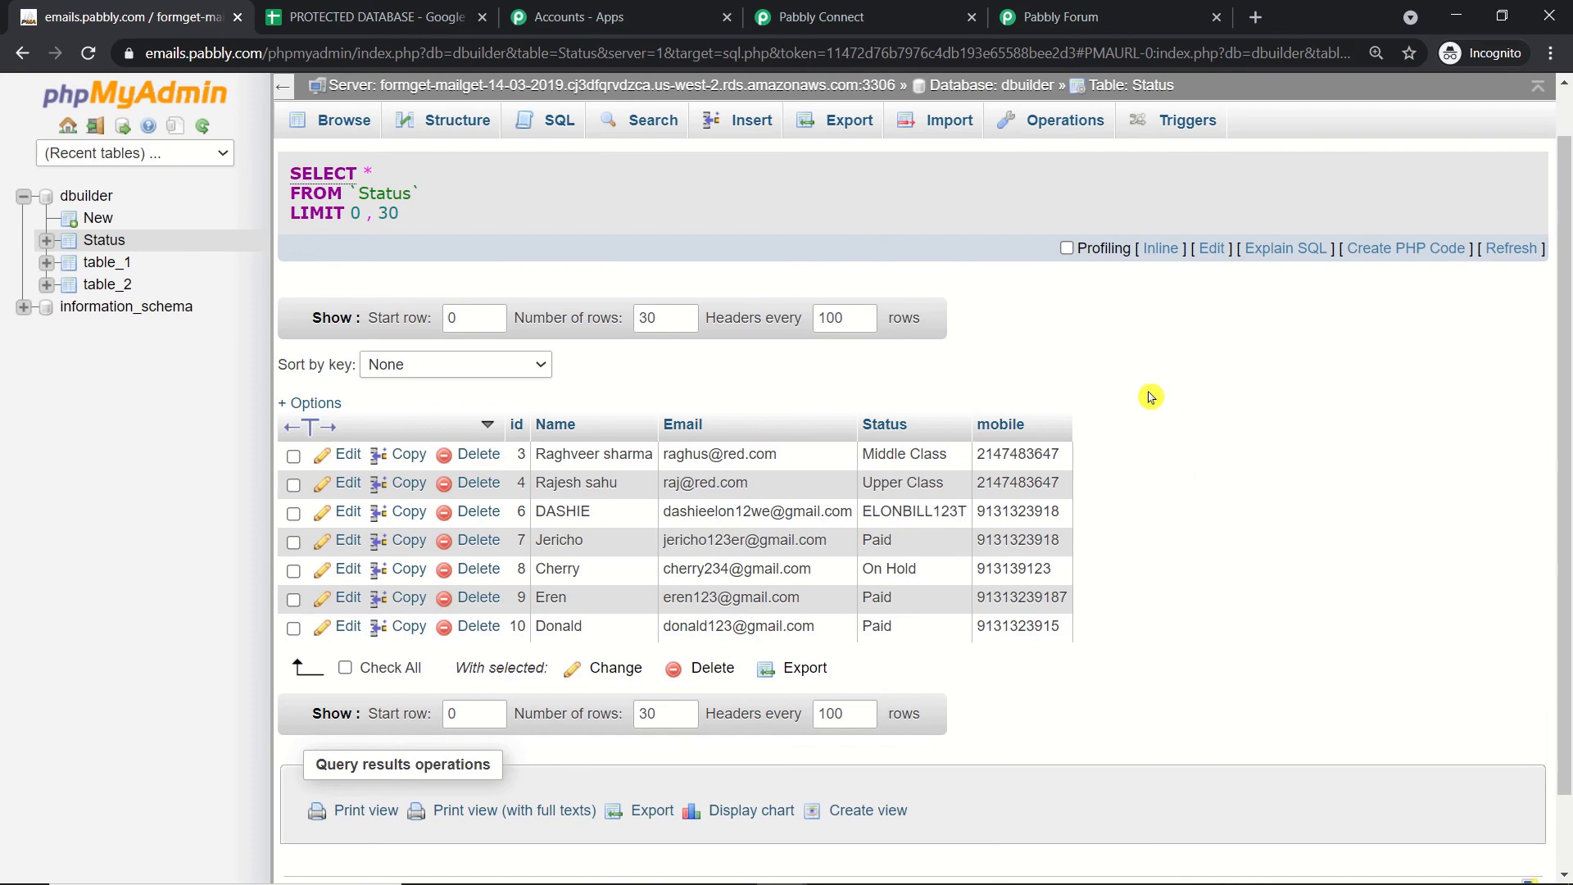
Step: Back in Pabbly Connect, collapse the MySQL Insert Row action and the Google Sheets trigger step
click(839, 7)
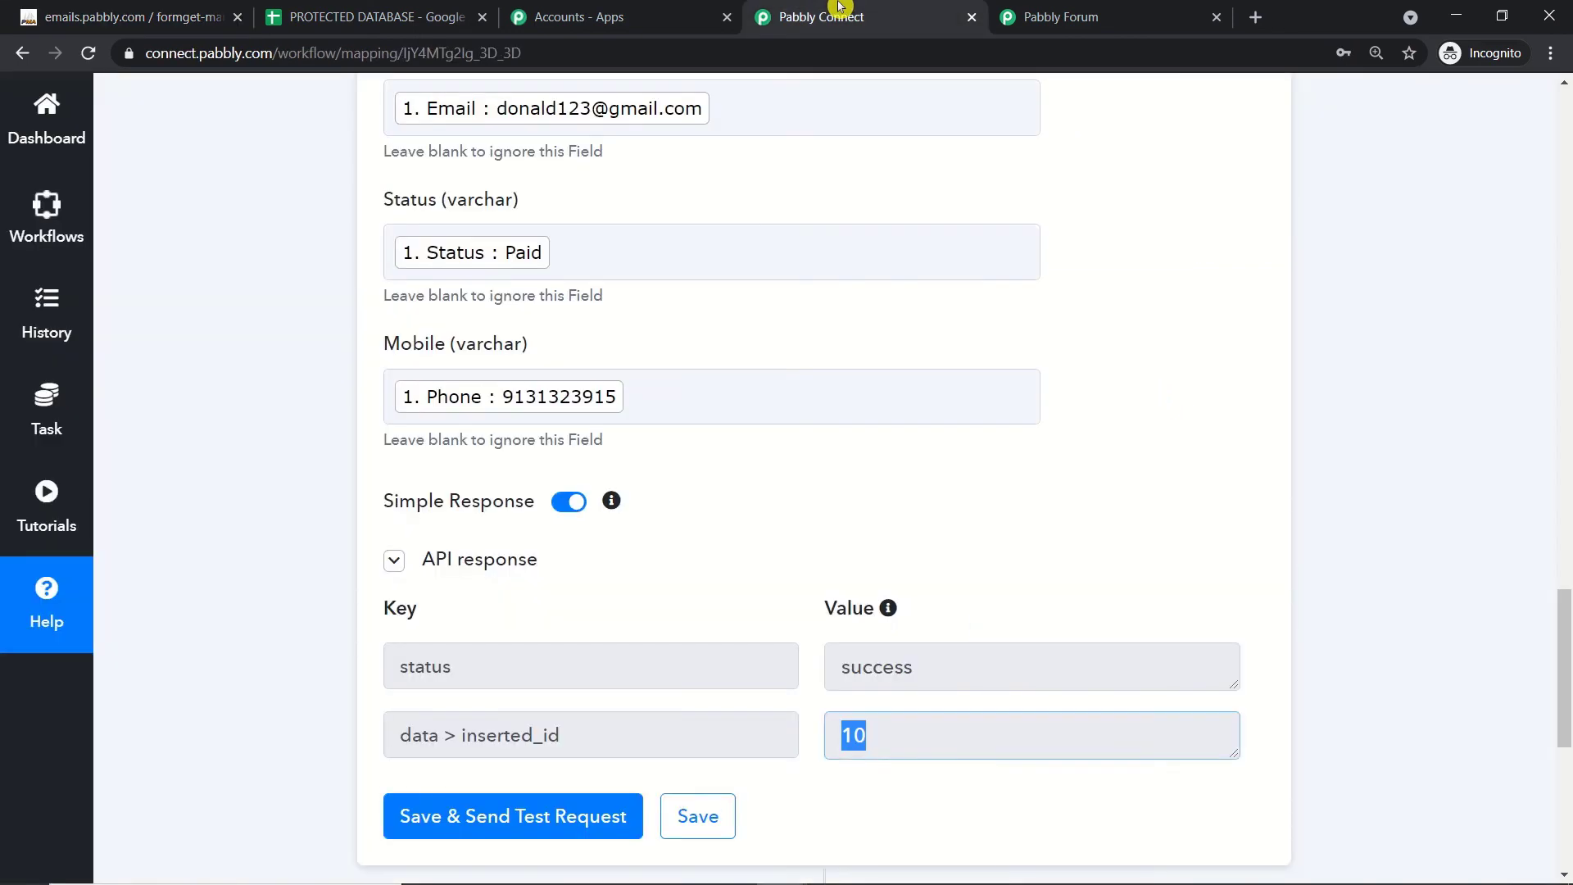
click(1566, 463)
drag(1569, 471, 1565, 405)
click(780, 359)
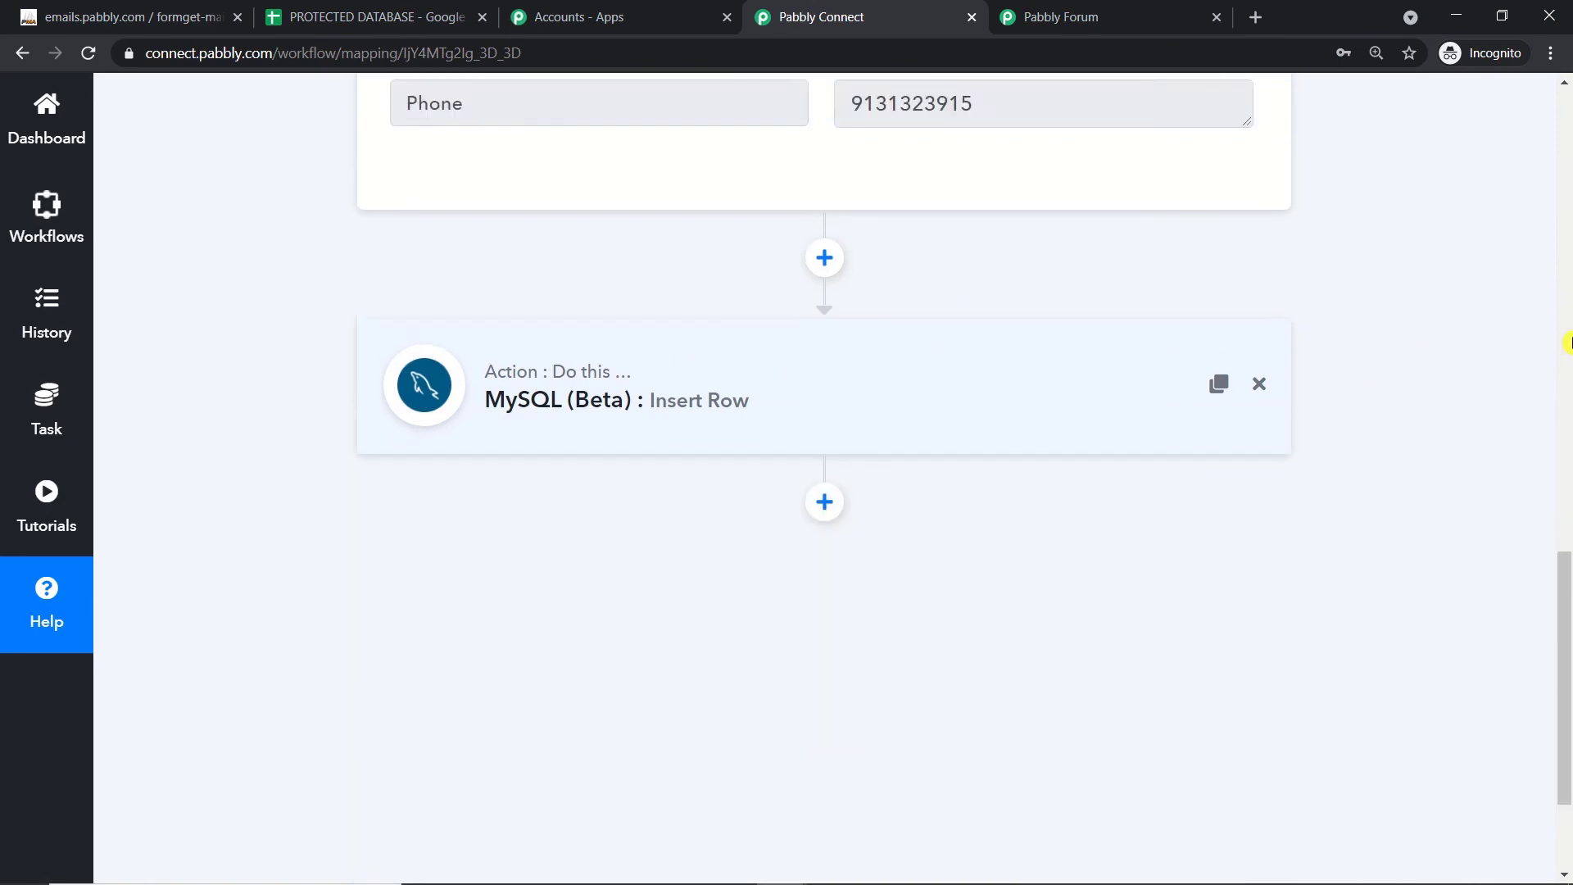
scroll(764, 337, up, 10)
click(764, 337)
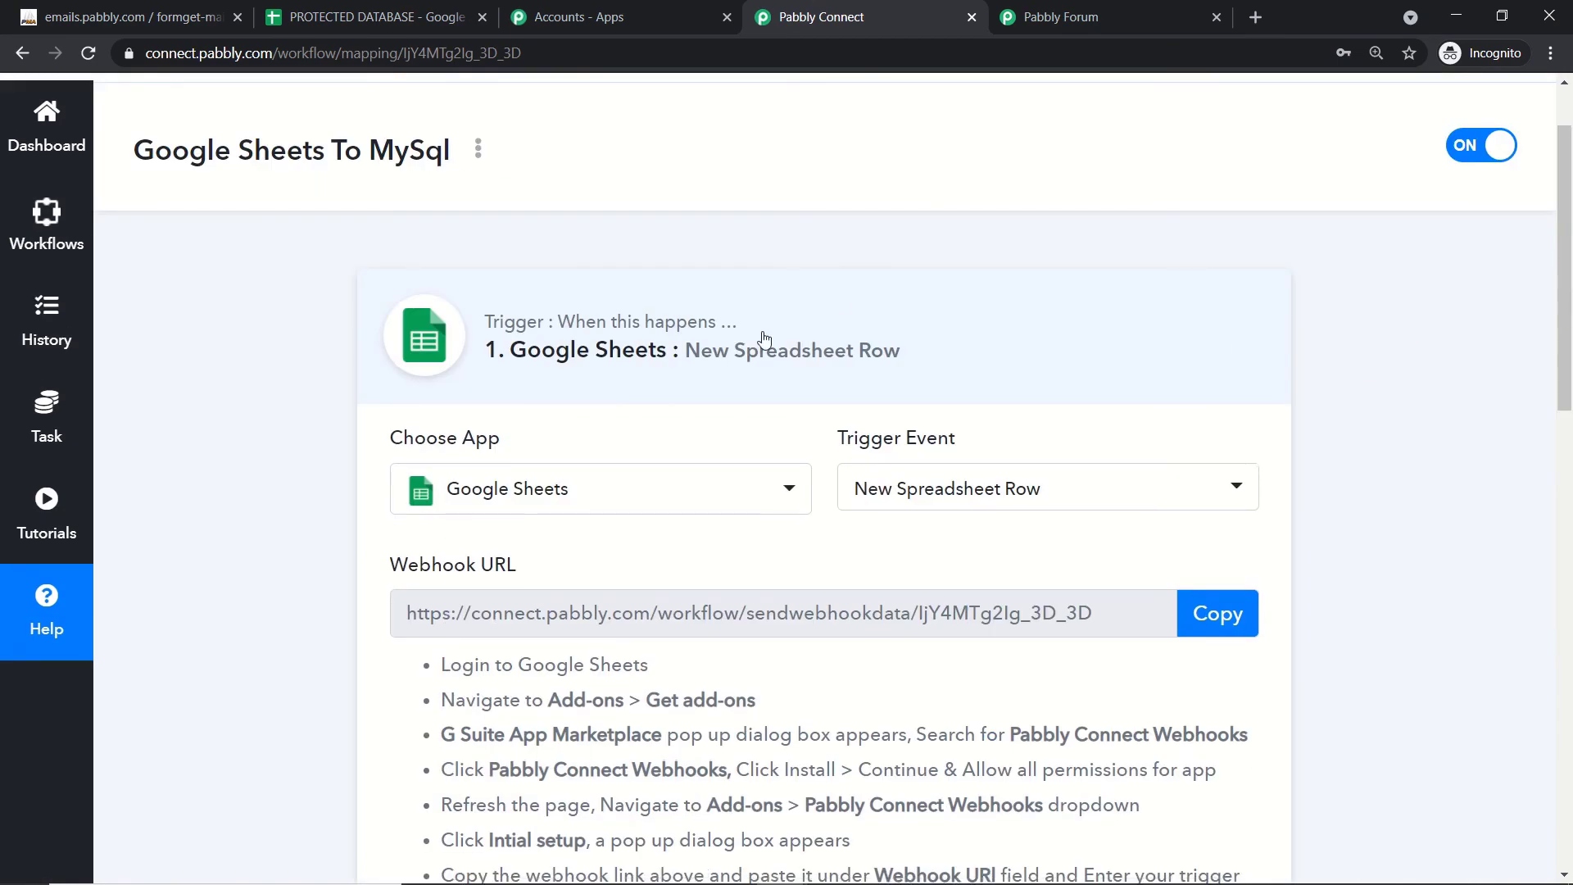